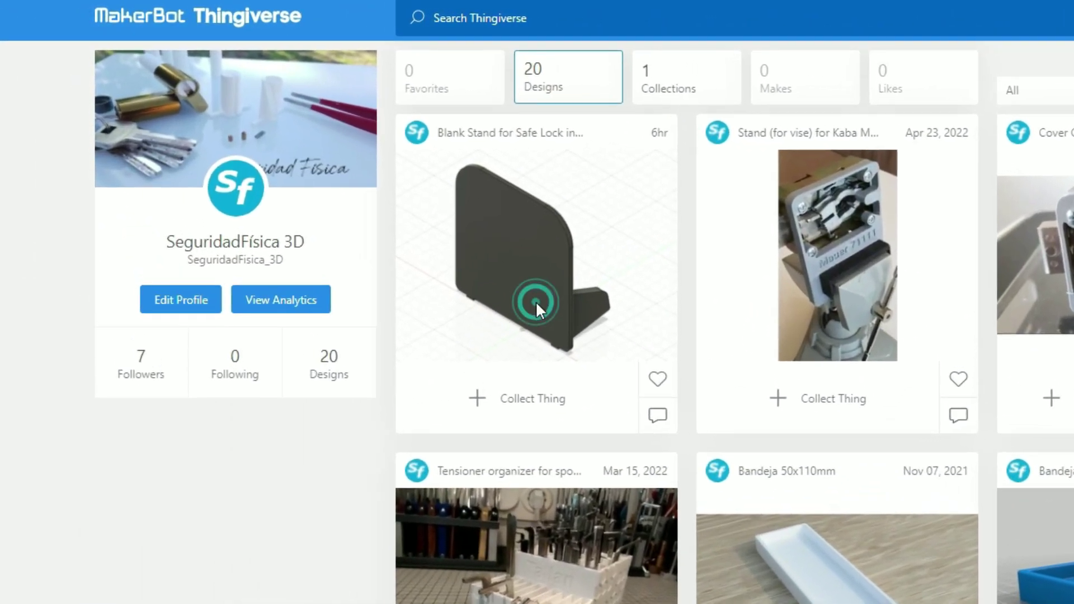
Download Soporte_Base_v3.step from the Blank Stand for Safe Lock design's Thing Files.
left_click(536, 301)
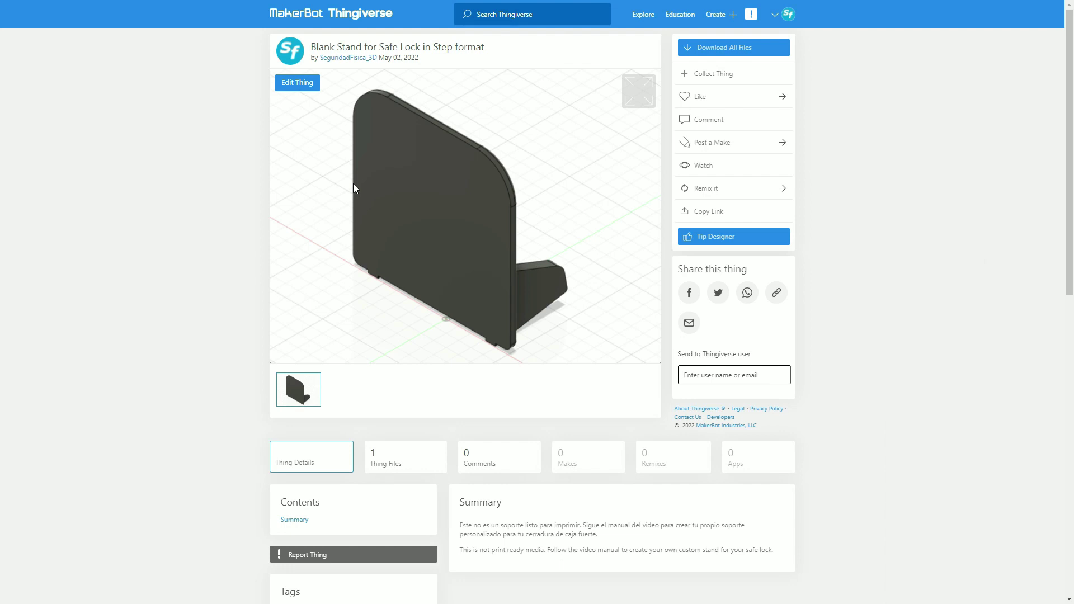
left_click(723, 50)
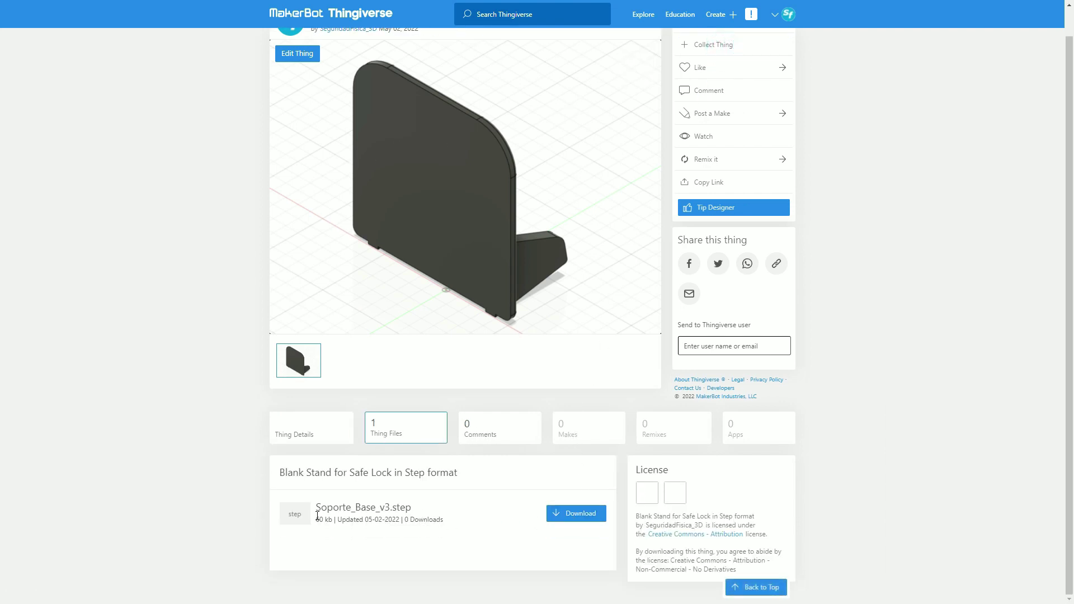
left_click(578, 519)
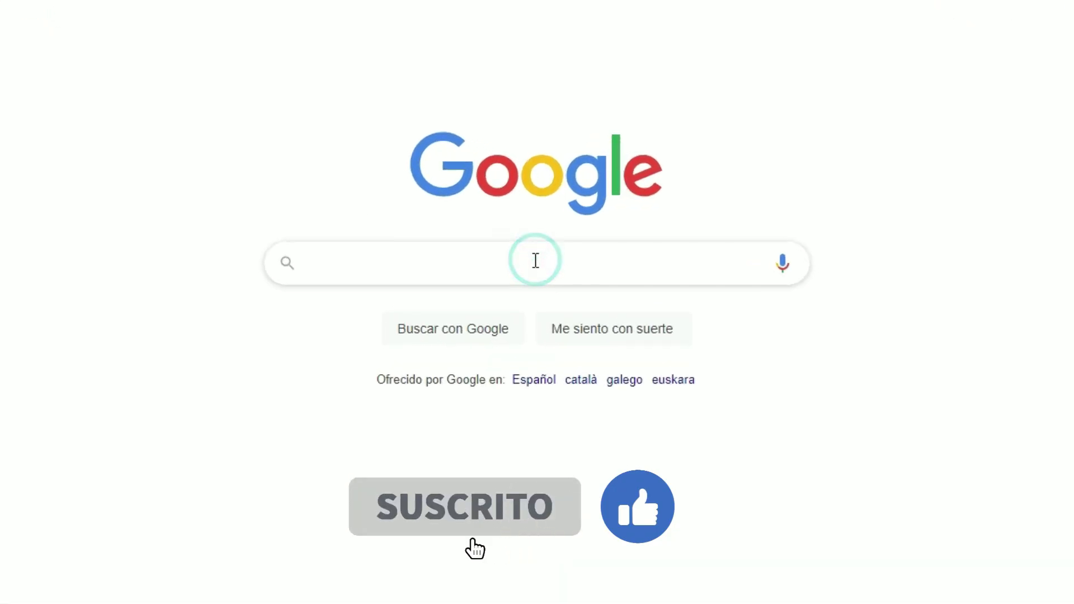
Search Google for 'la gard 3330 manual'.
type("la gard 3330 manual")
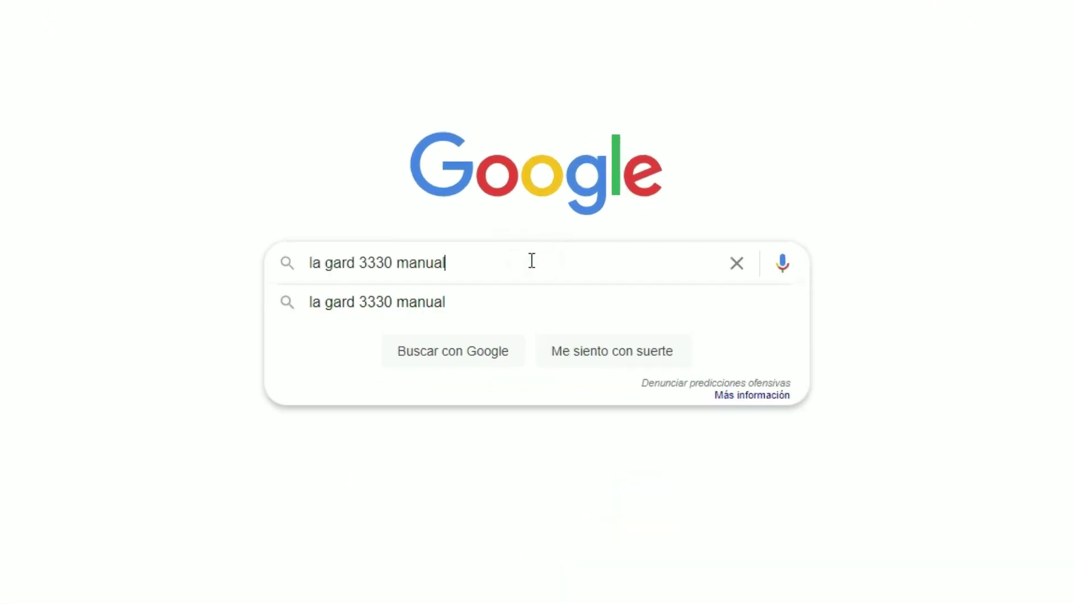
left_click(457, 350)
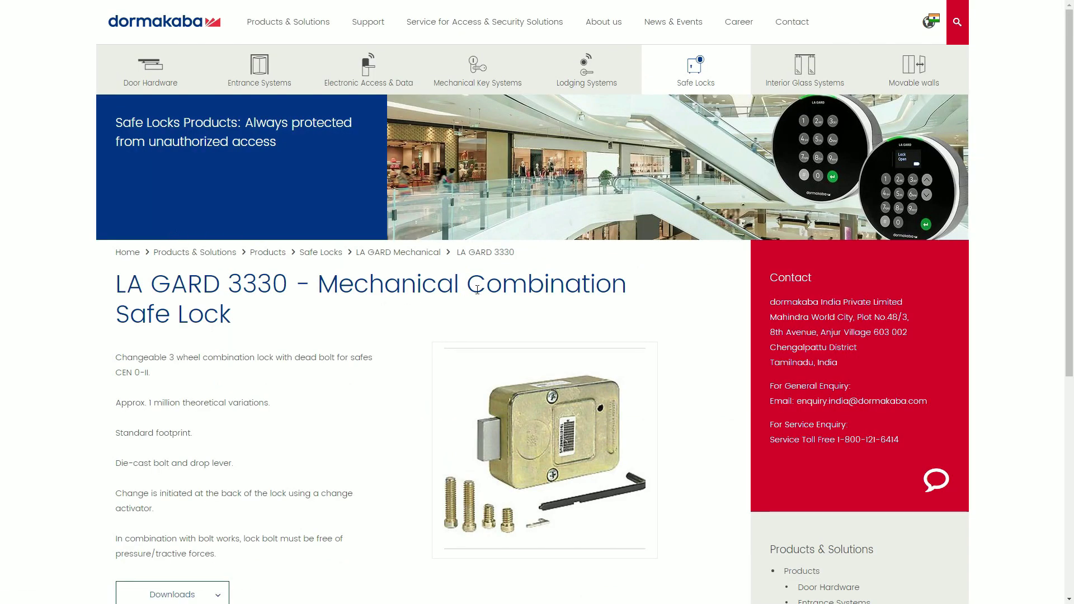
Open the LA GARD 3330 mounting instructions PDF from dormakaba's Installation manuals downloads.
scroll(306, 304, "down", 2)
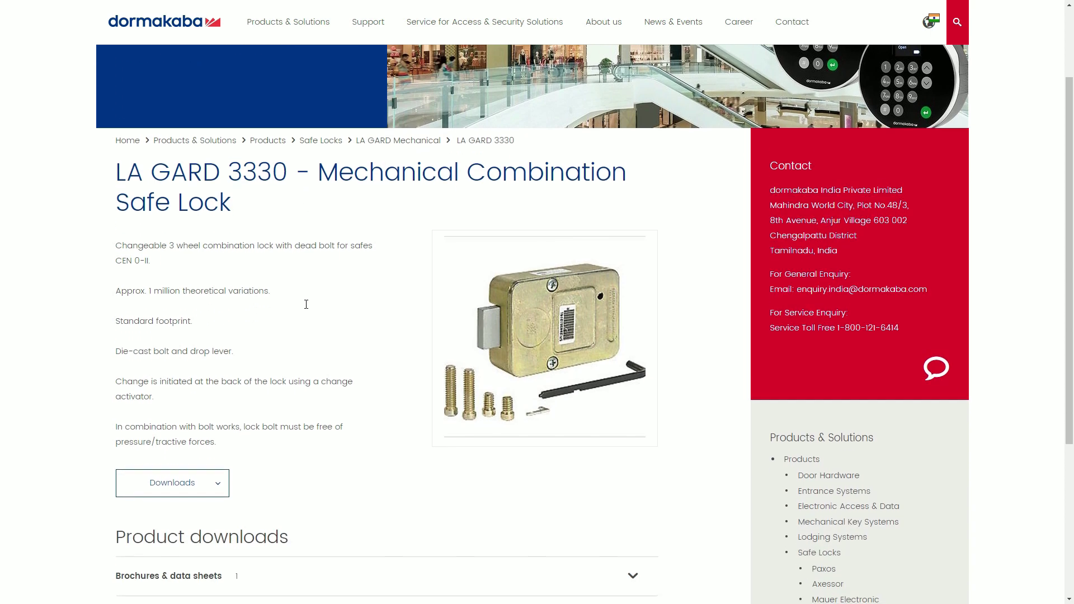
left_click(179, 479)
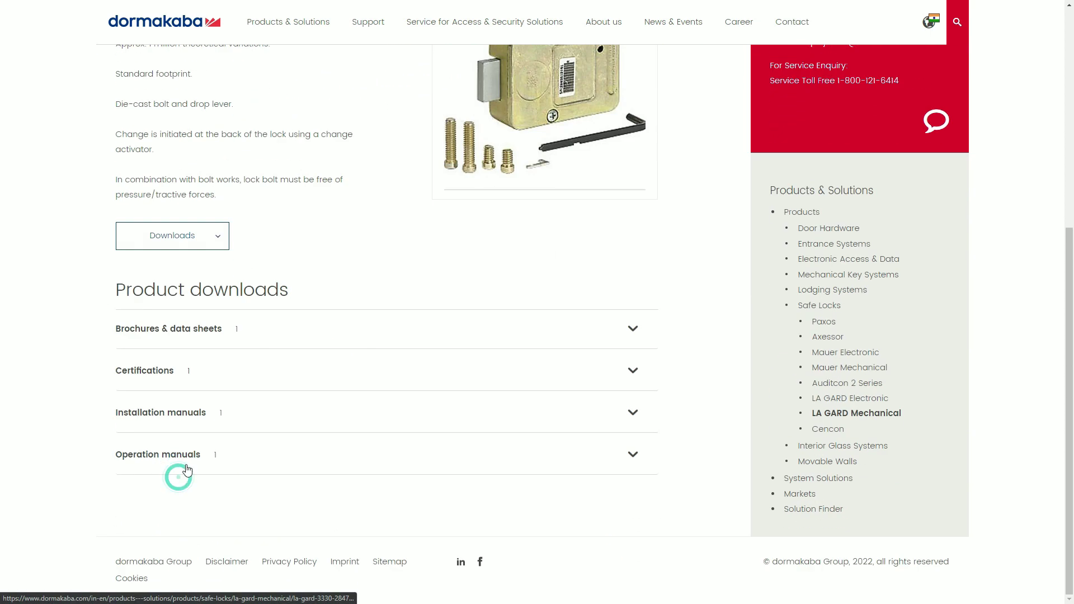
left_click(634, 414)
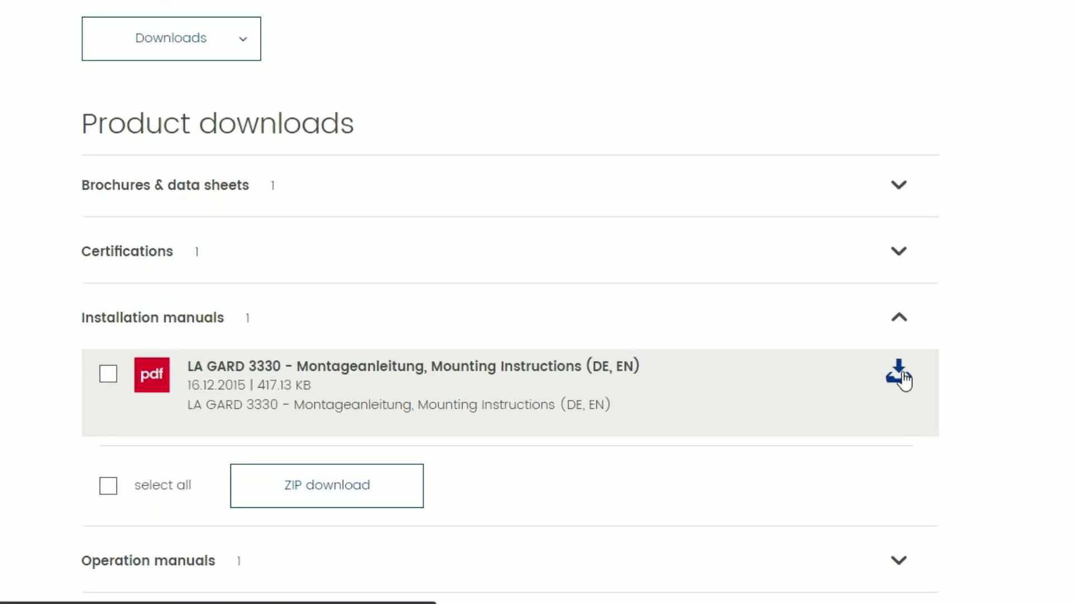
left_click(903, 380)
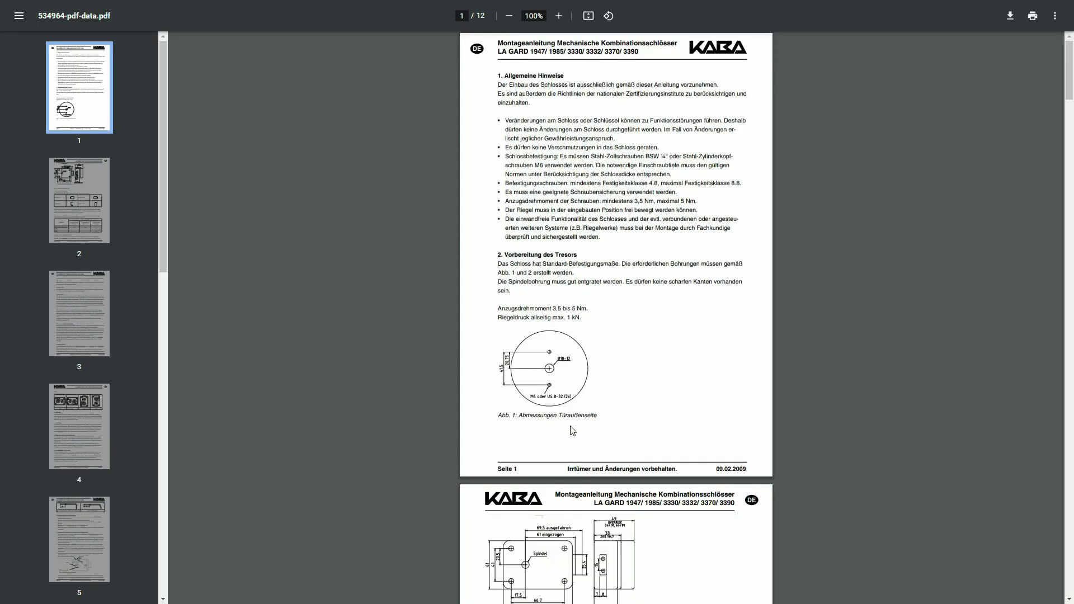
Bring up page 8's Fig. 2 lock-dimension drawing, after checking page 10's mounting diagrams.
left_click_drag(163, 153, 160, 404)
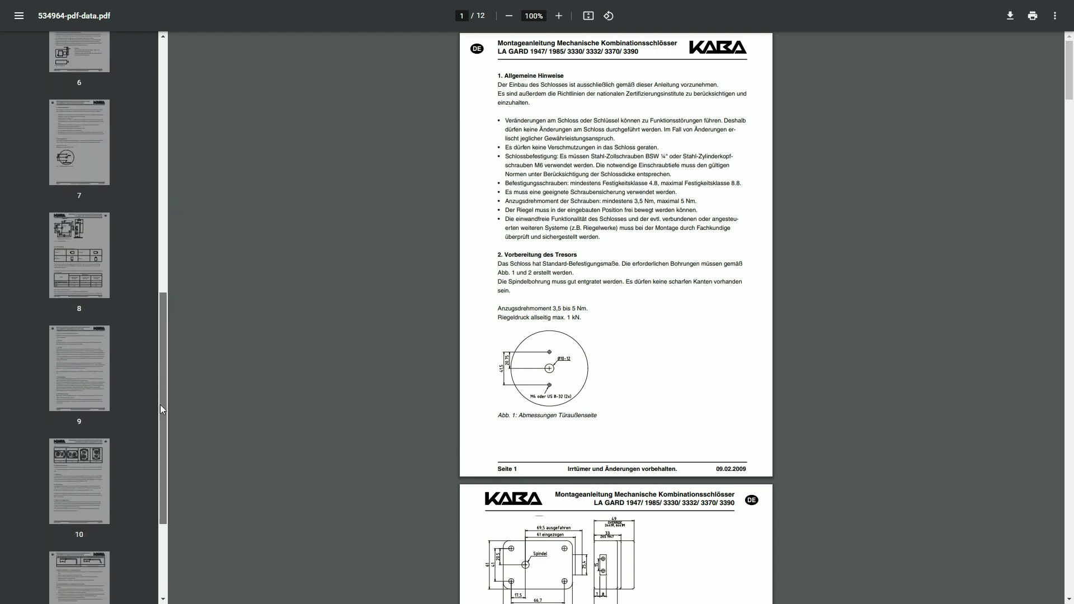
left_click(88, 262)
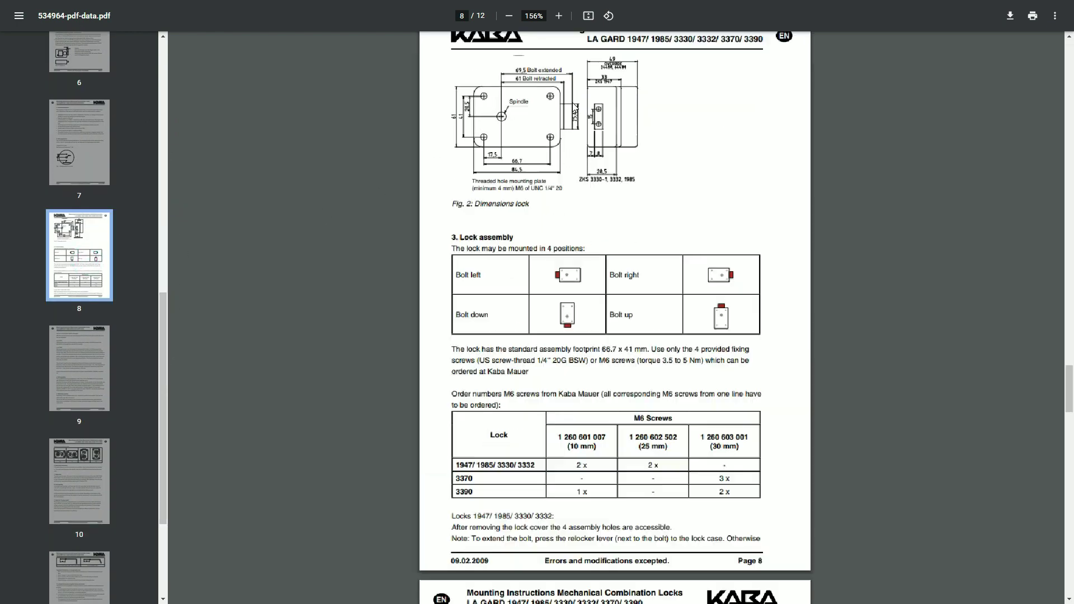
scroll(573, 110, "up", 2, "ctrl")
scroll(573, 110, "up", 4, "ctrl")
scroll(475, 207, "up", 3)
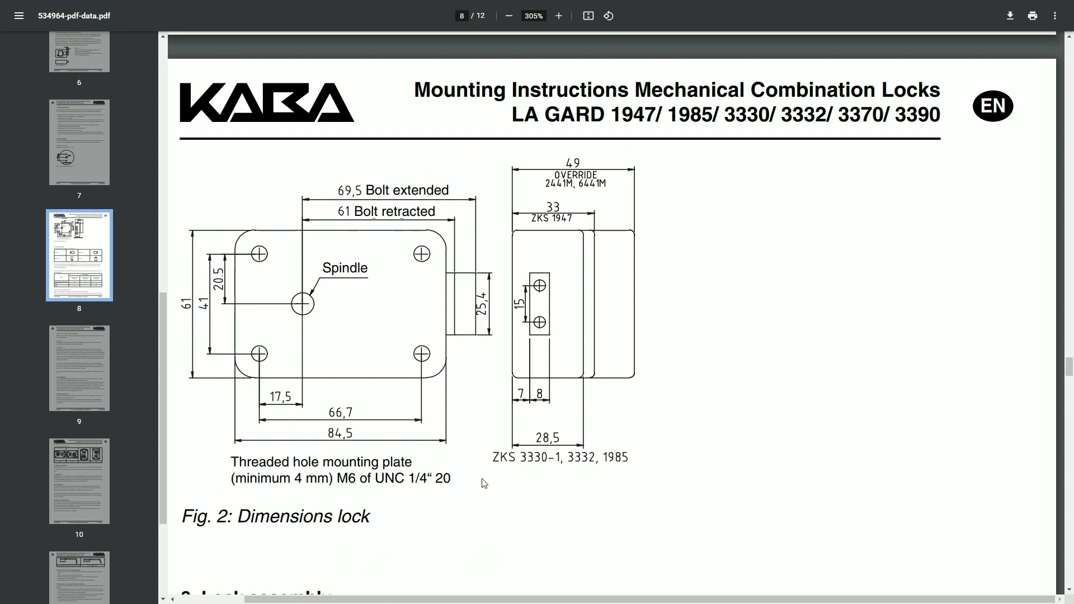
scroll(485, 484, "down", 3)
scroll(480, 476, "down", 3)
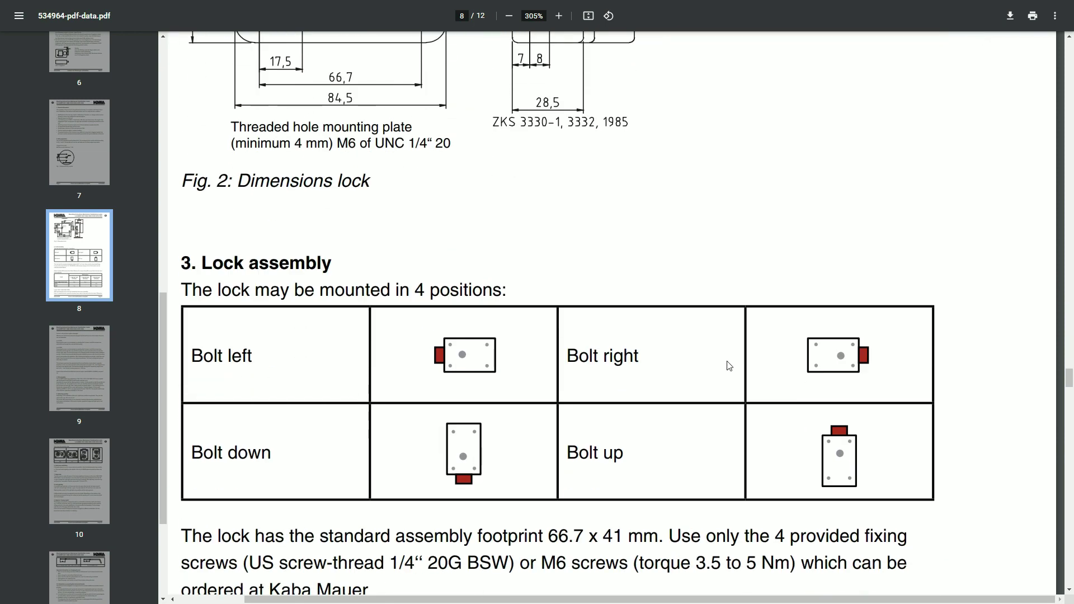
left_click(84, 458)
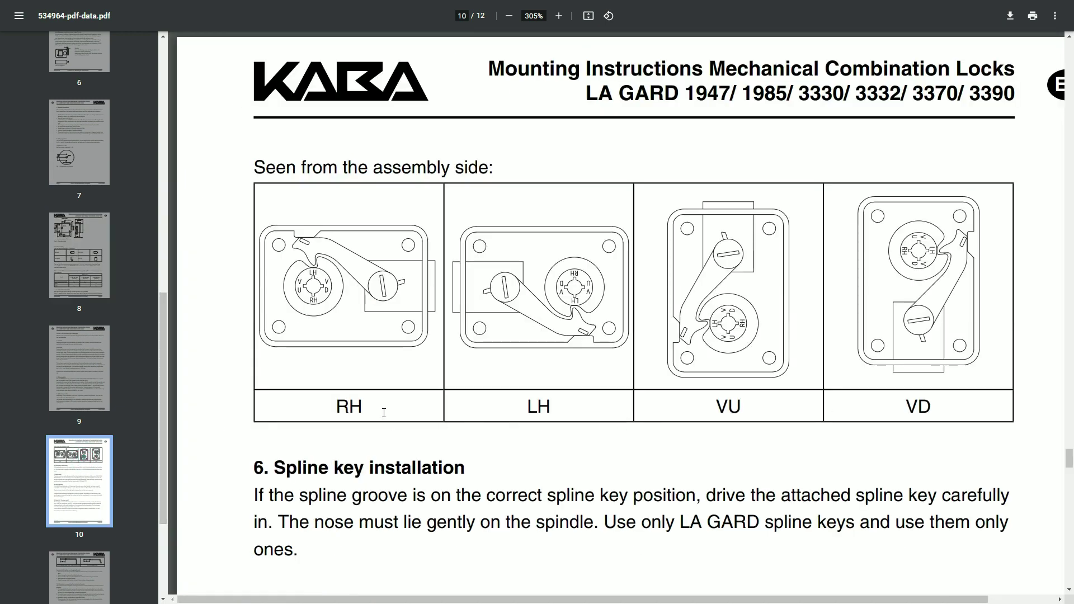
left_click(83, 233)
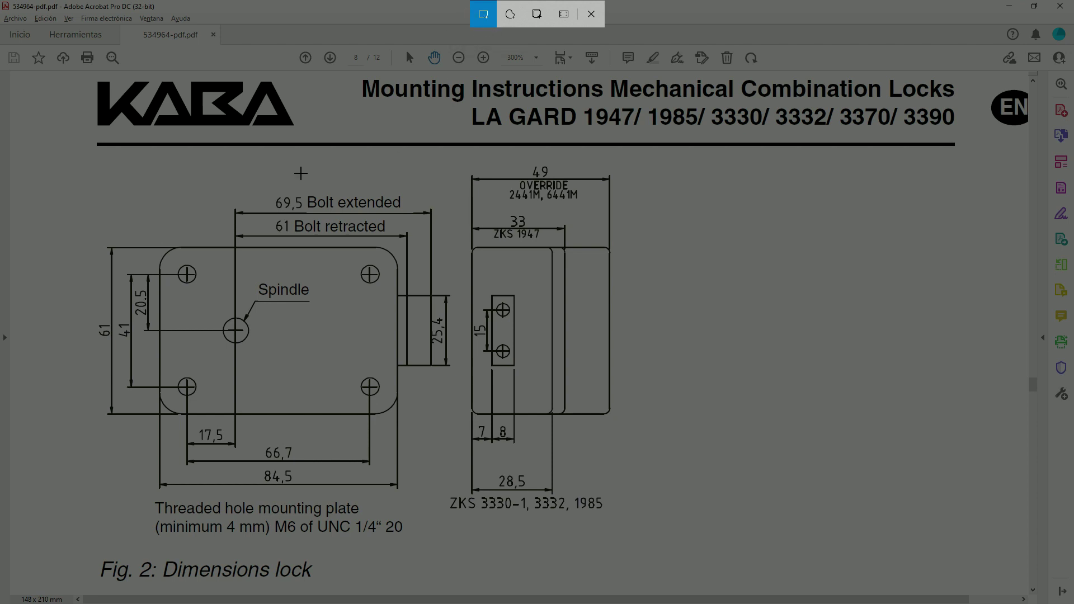
Snip the Fig. 2 dimension drawing and save it as a PNG in Downloads.
mouse_move(81, 151)
left_mouse_down()
mouse_move(638, 511)
mouse_move(661, 554)
left_mouse_up()
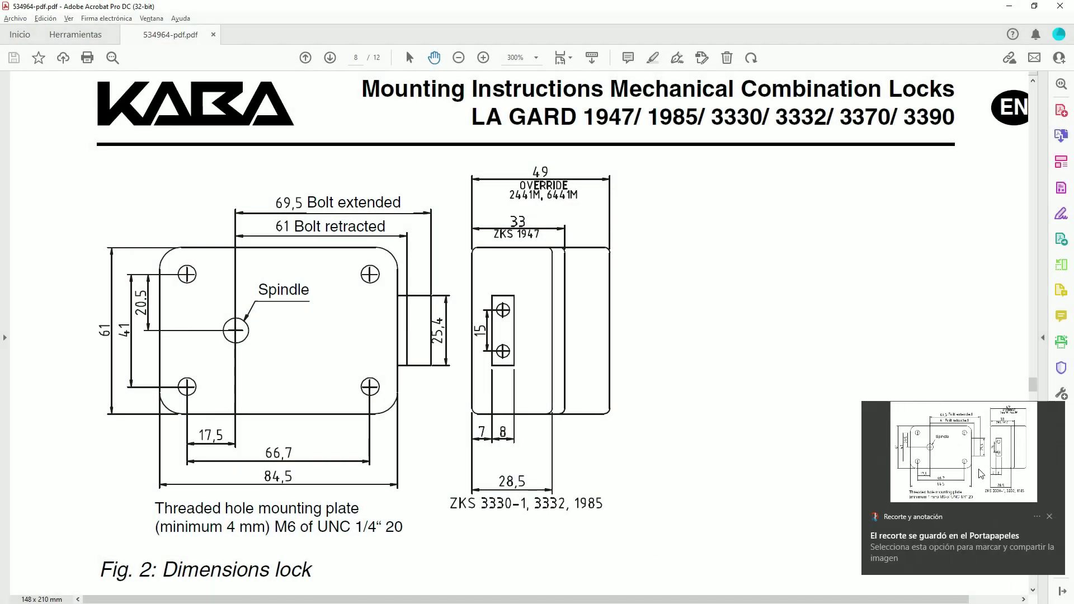
left_click(981, 473)
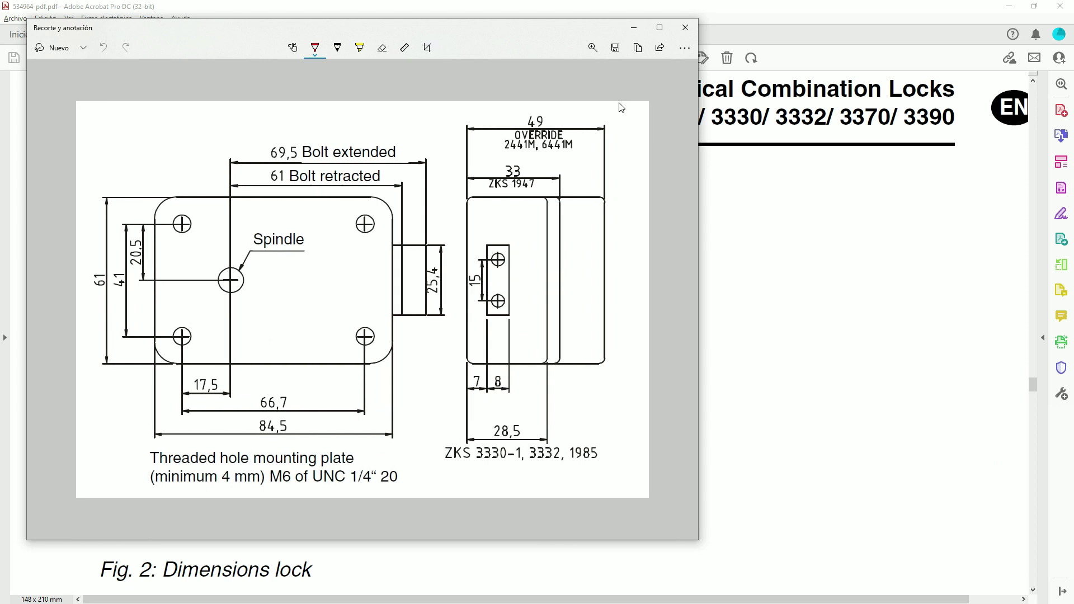
left_click(616, 48)
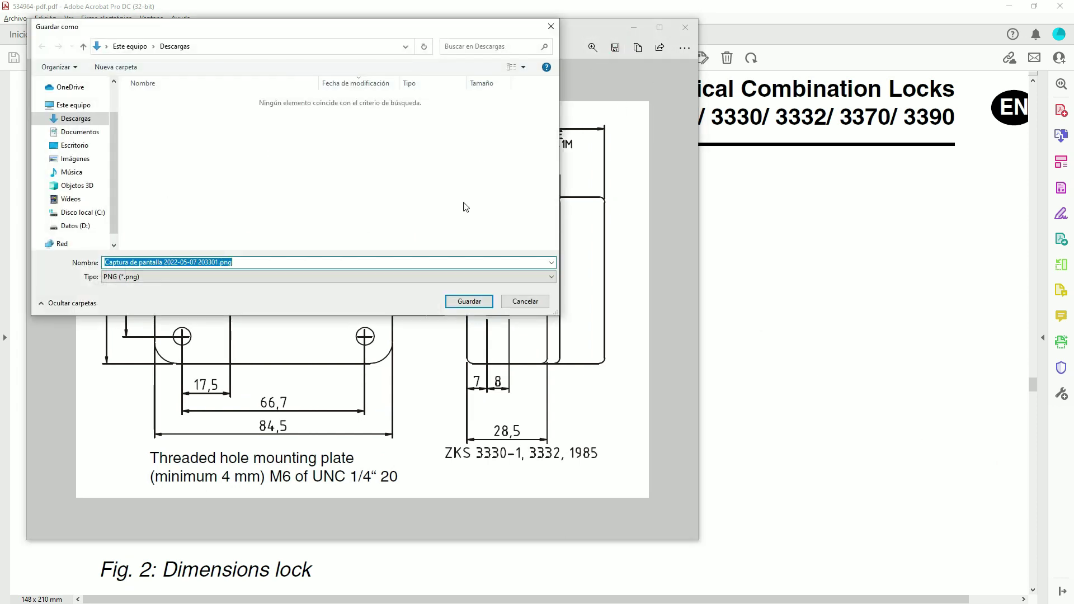
type("recorte manual lagard")
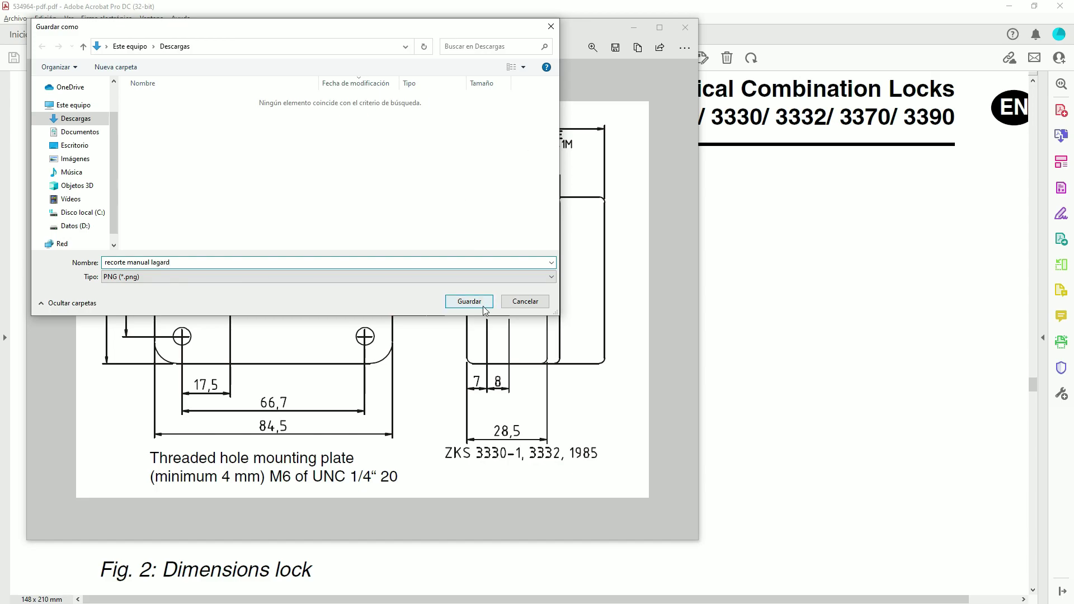
left_click(484, 306)
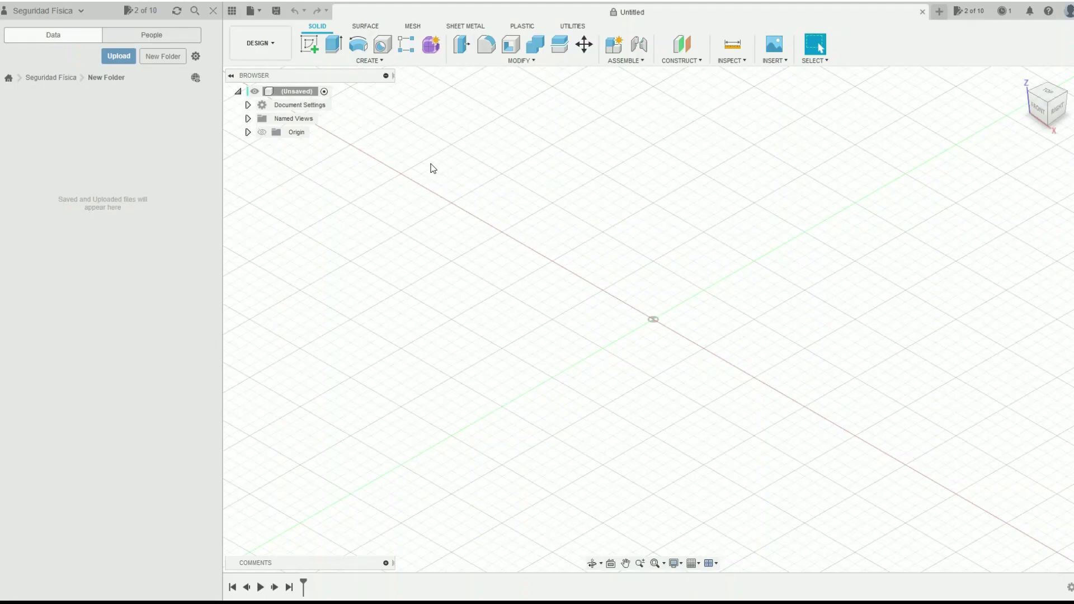
Upload Soporte Base v3.step to the Fusion 360 project folder.
left_click(122, 60)
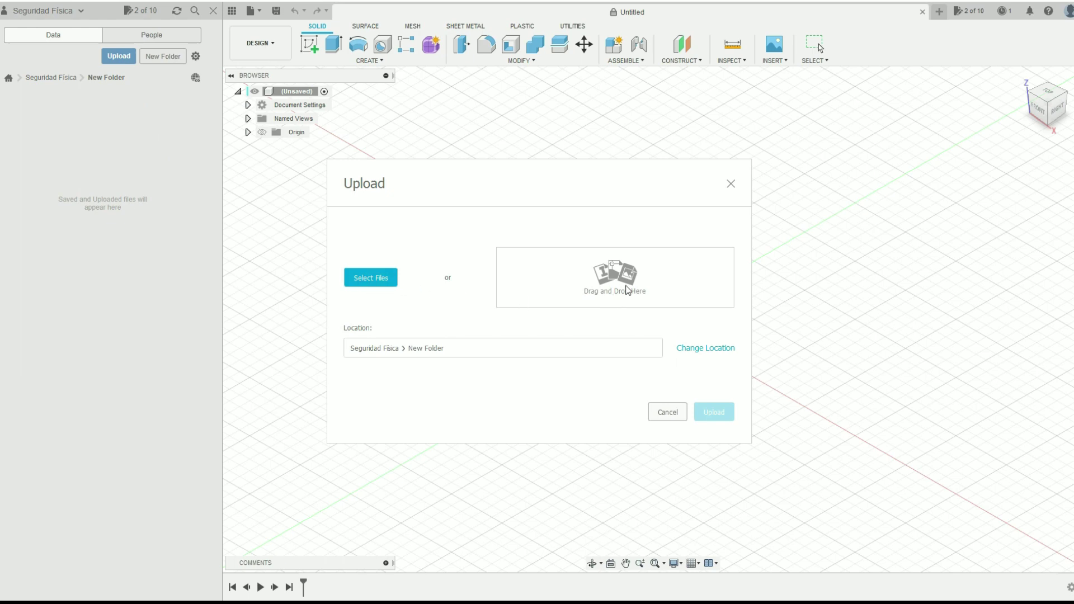
left_click(381, 279)
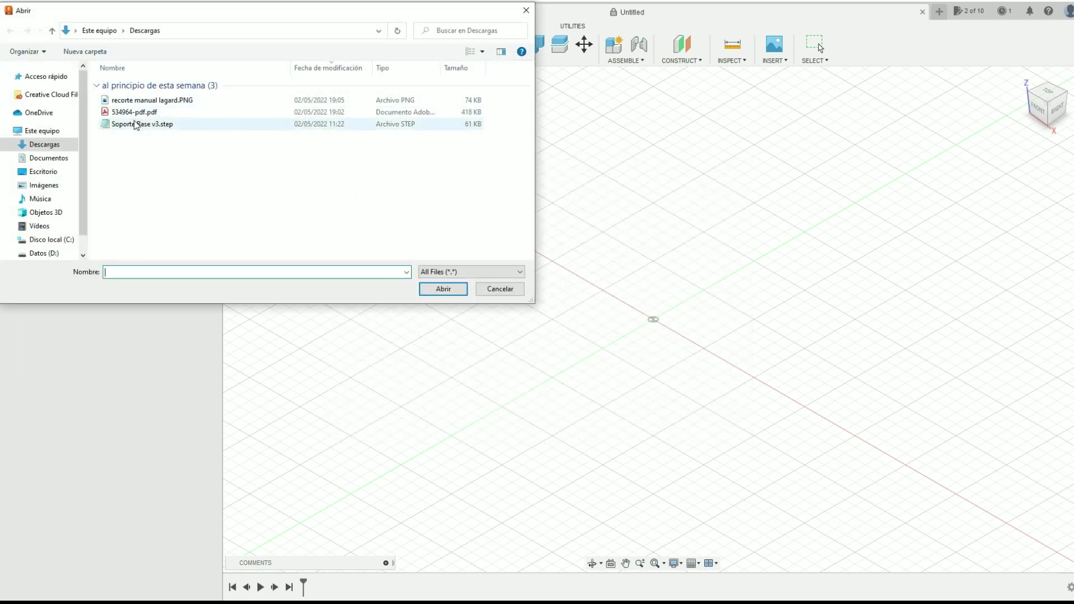
left_click(141, 123)
left_click(442, 290)
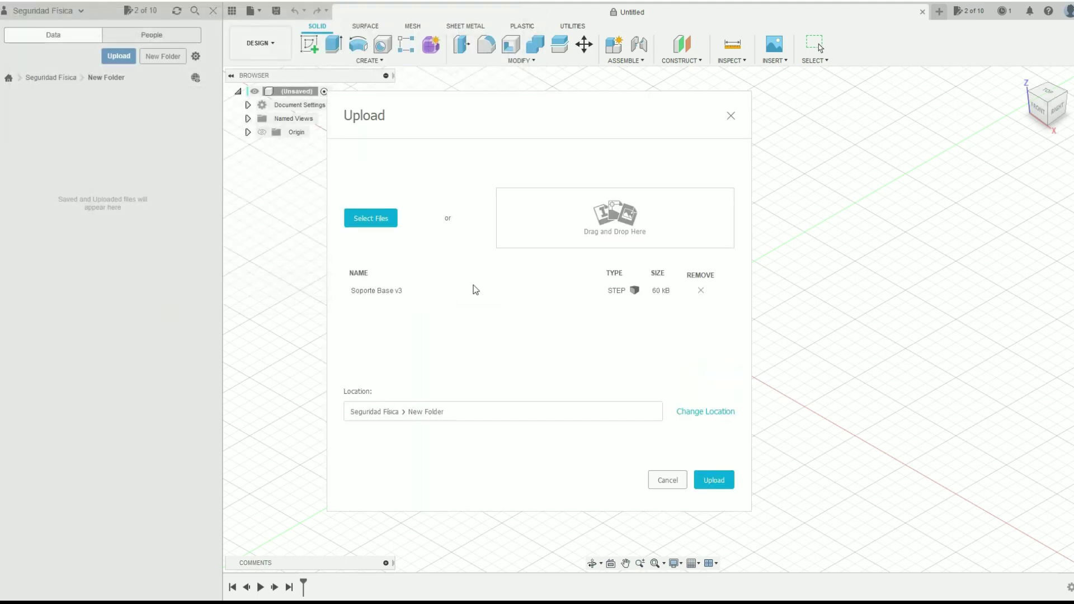
left_click(713, 479)
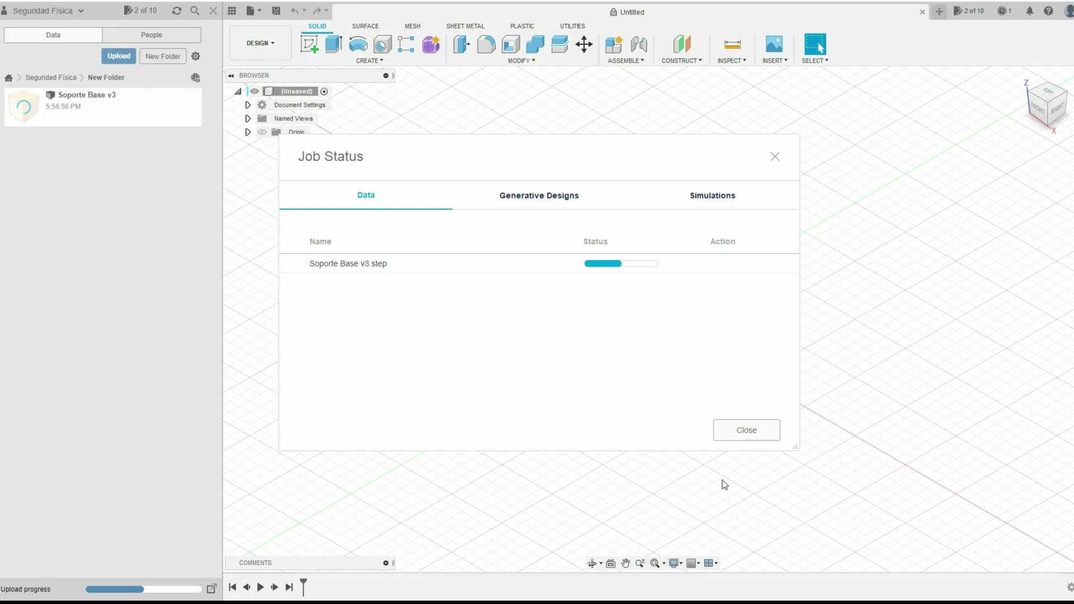
left_click(737, 434)
Make the uploaded Soporte Base v3 design editable and open it.
left_click(108, 118)
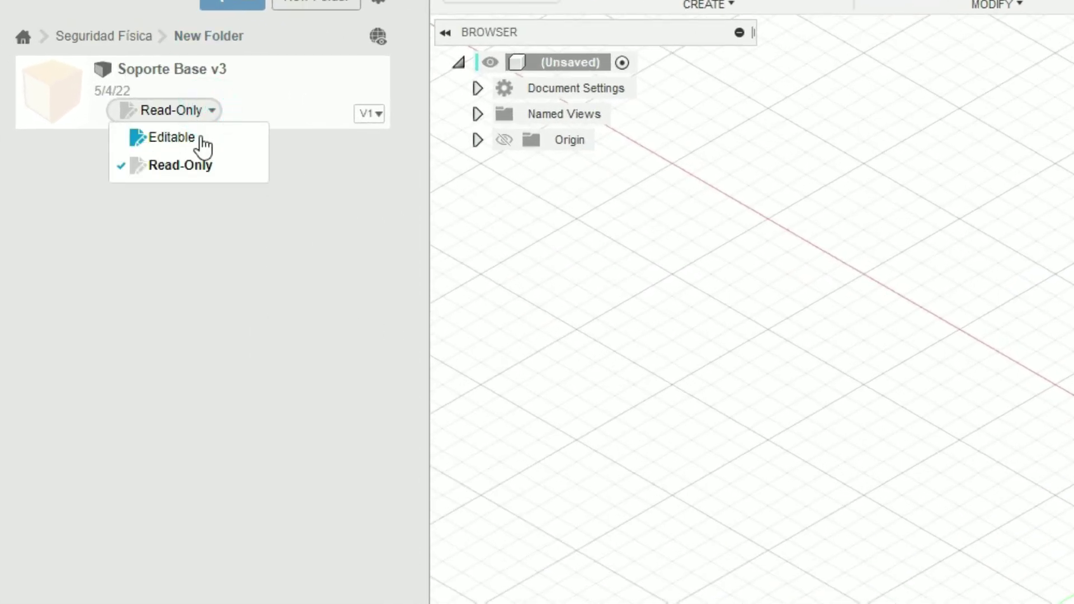
left_click(175, 137)
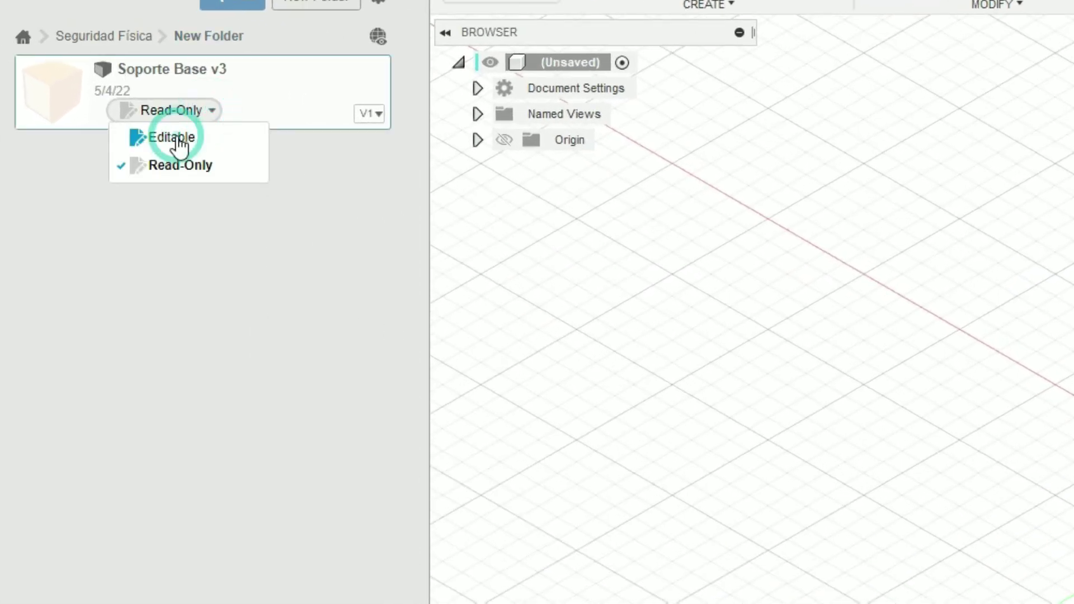
double_click(234, 85)
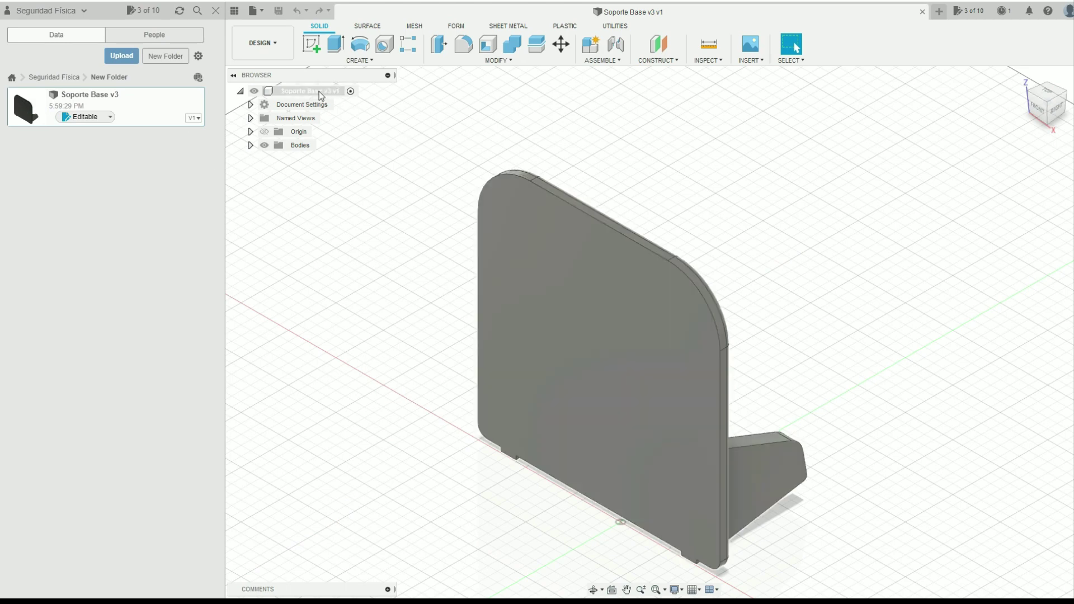
Turn on Capture Design History for the stand's root component and view it from the front.
right_click(319, 92)
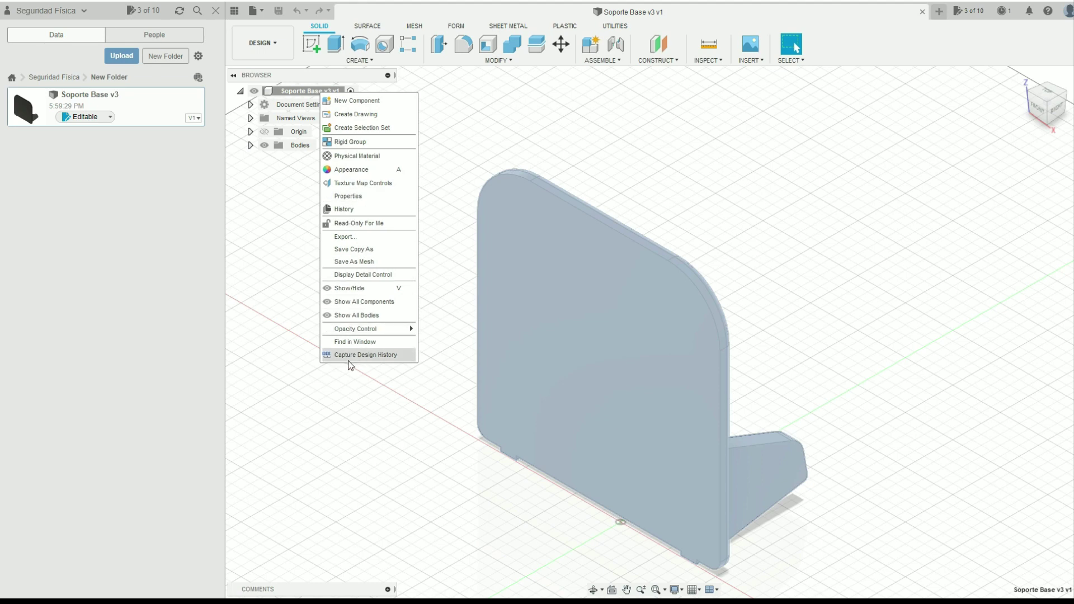
left_click(385, 358)
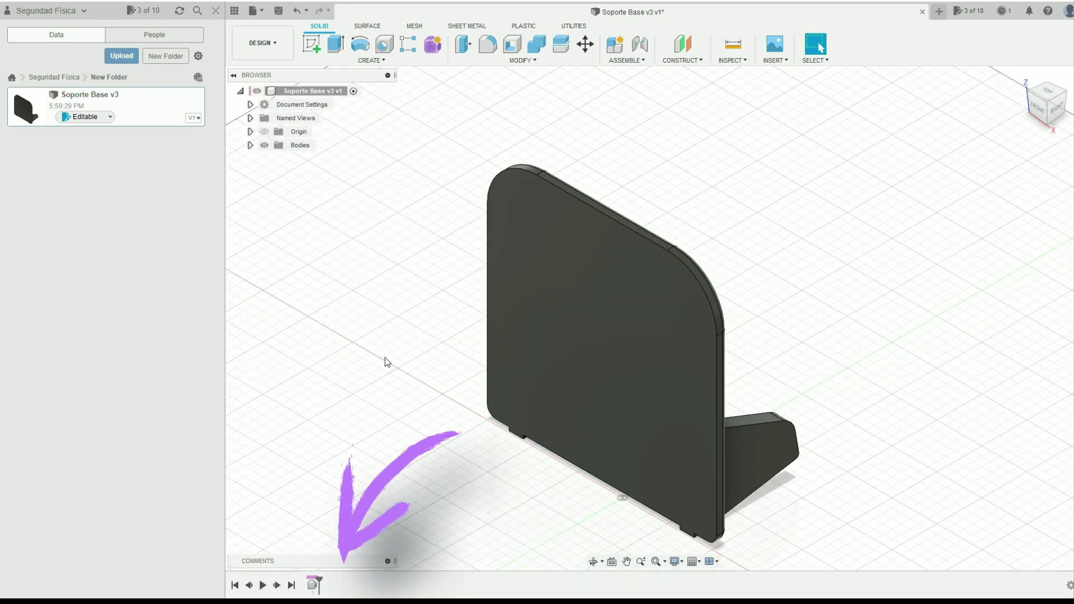
mouse_move(1045, 104)
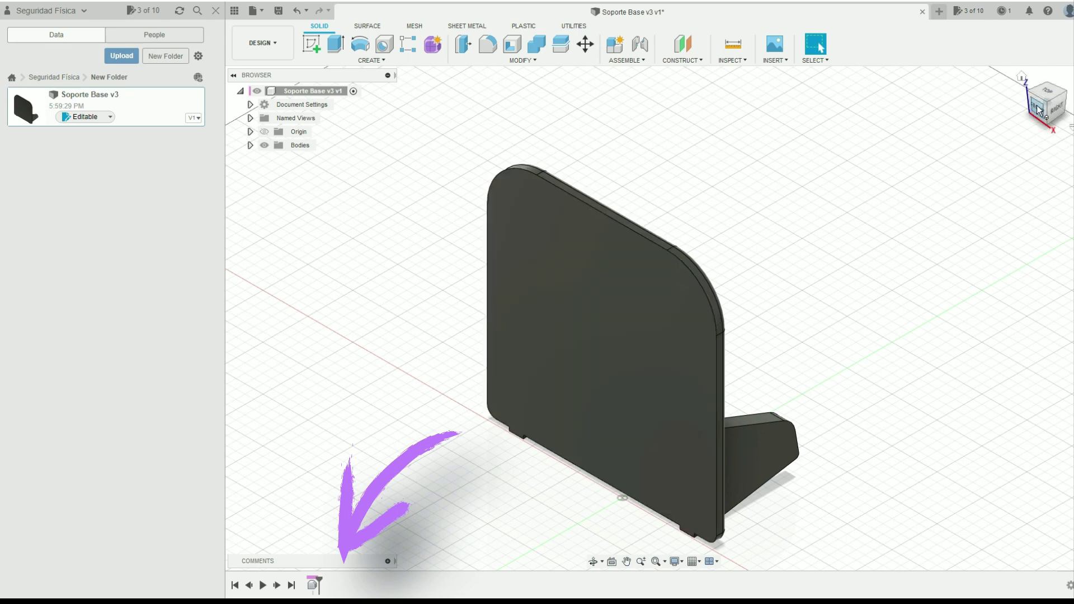
left_click(1038, 112)
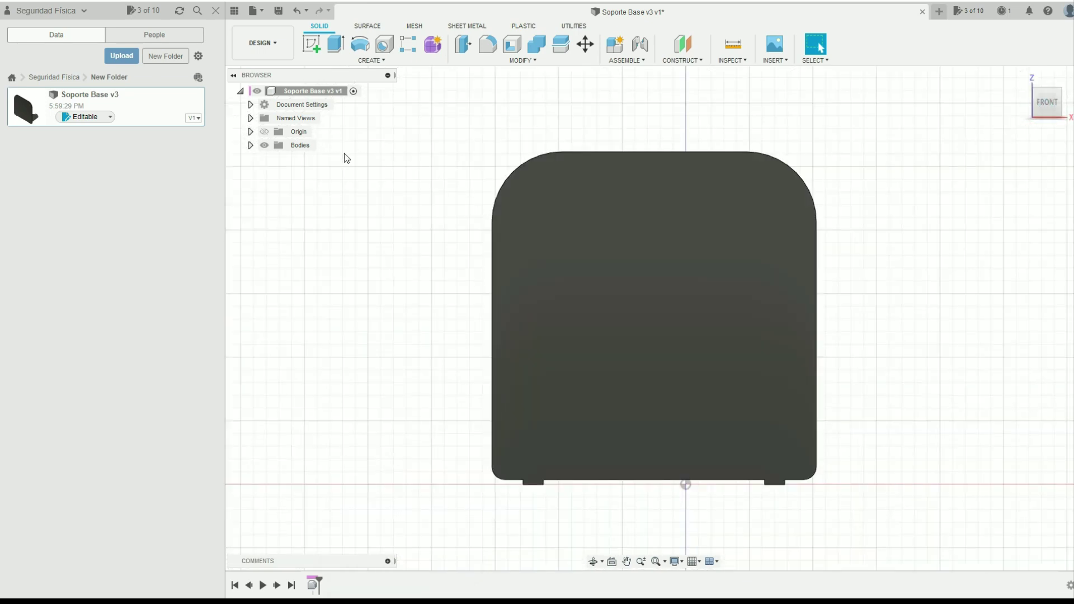
Sketch on the stand's front face and place recorte manual lagard.PNG there as a canvas.
left_click(315, 49)
left_click(622, 319)
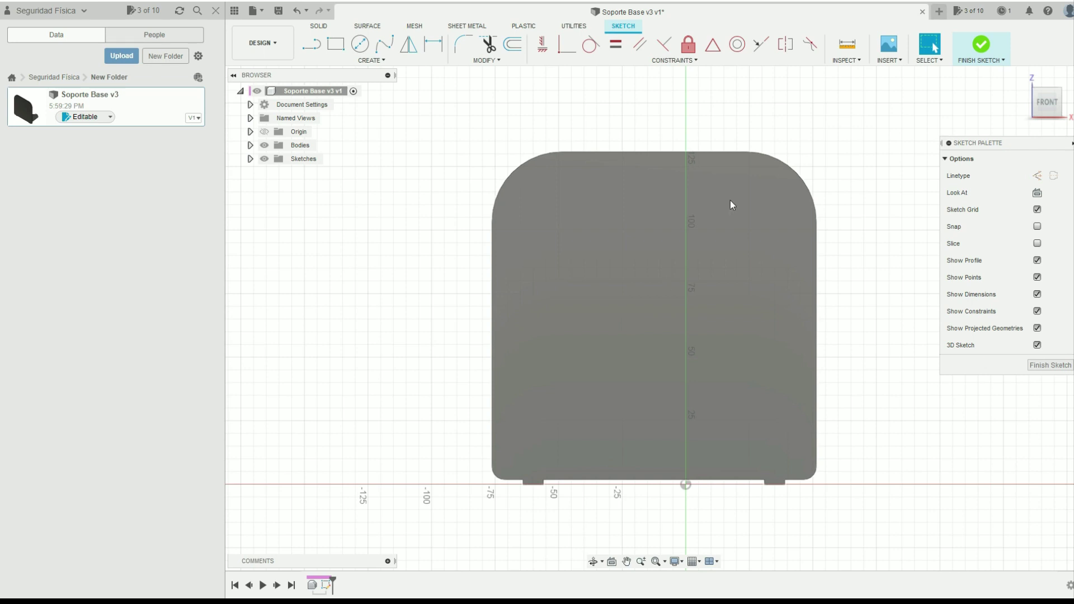
left_click(891, 49)
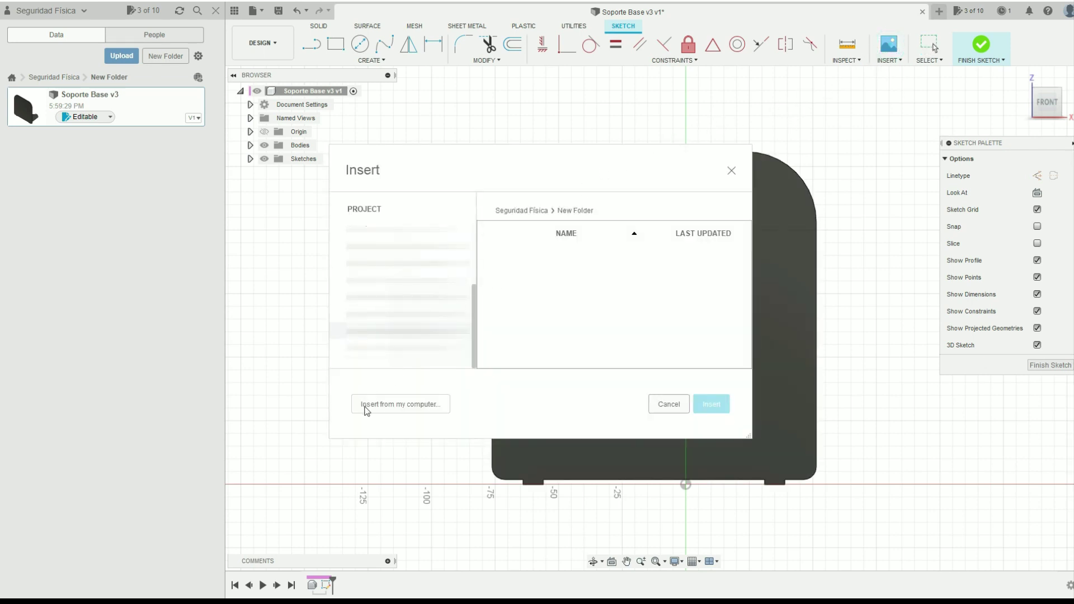
left_click(402, 414)
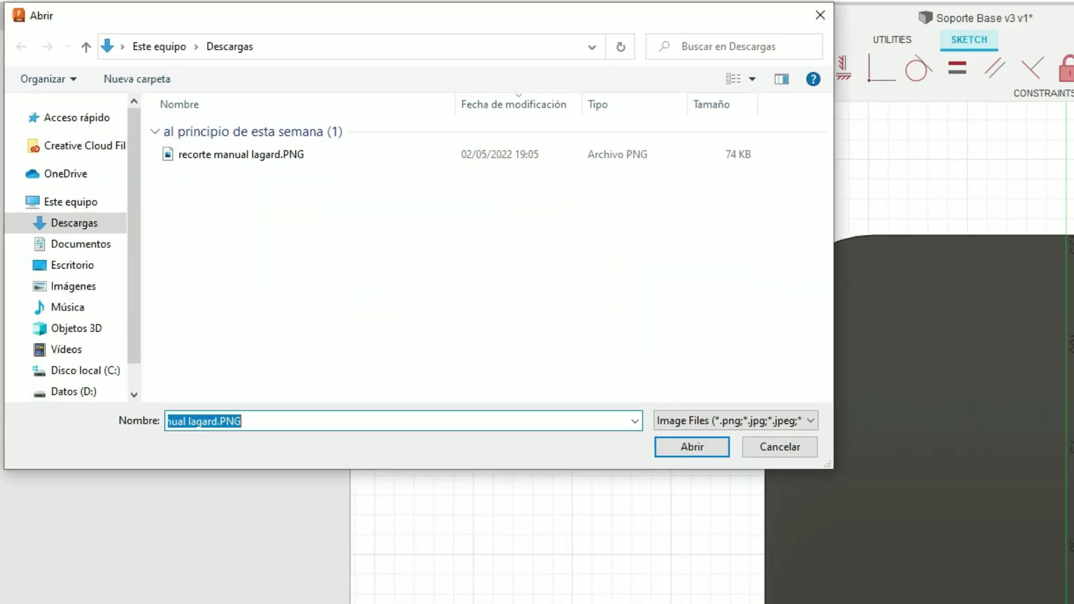
left_click(251, 156)
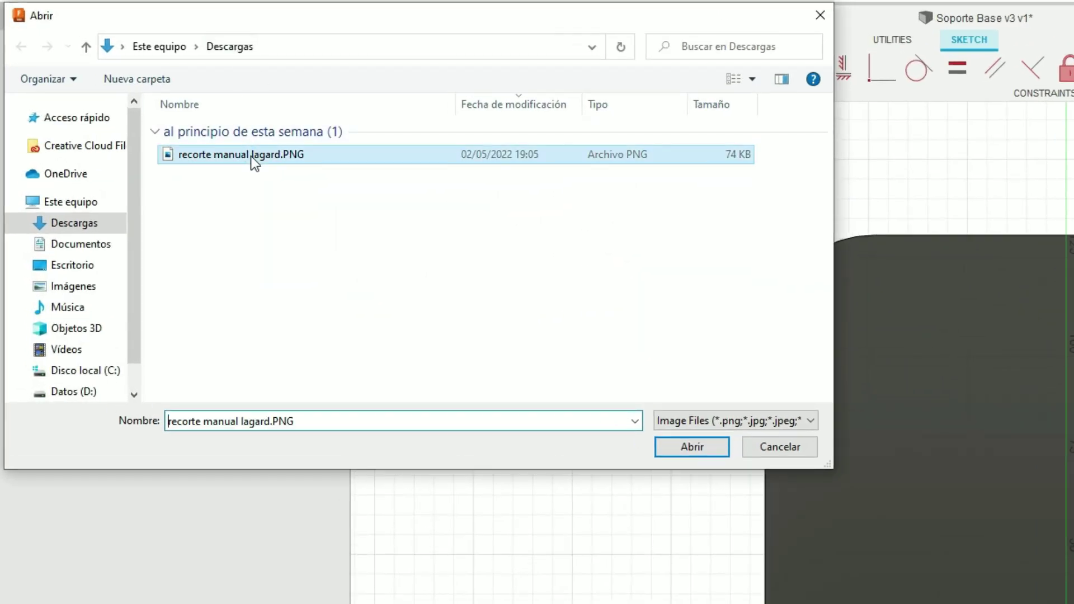
left_click(672, 451)
left_click(631, 303)
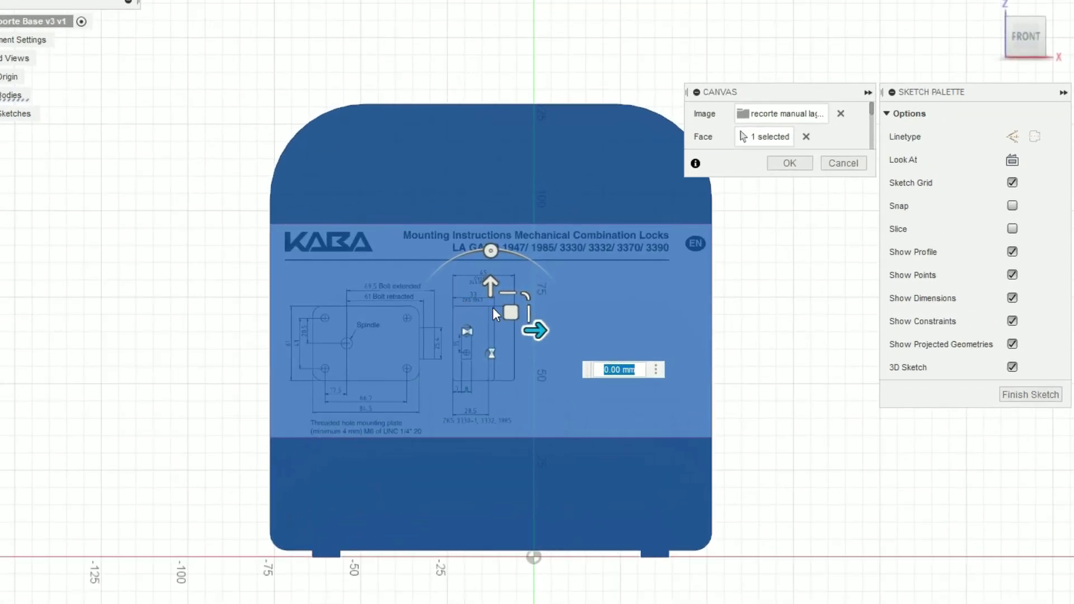
Confirm the recorte manual lagard canvas and expand the Canvases folder to list it.
left_click(792, 167)
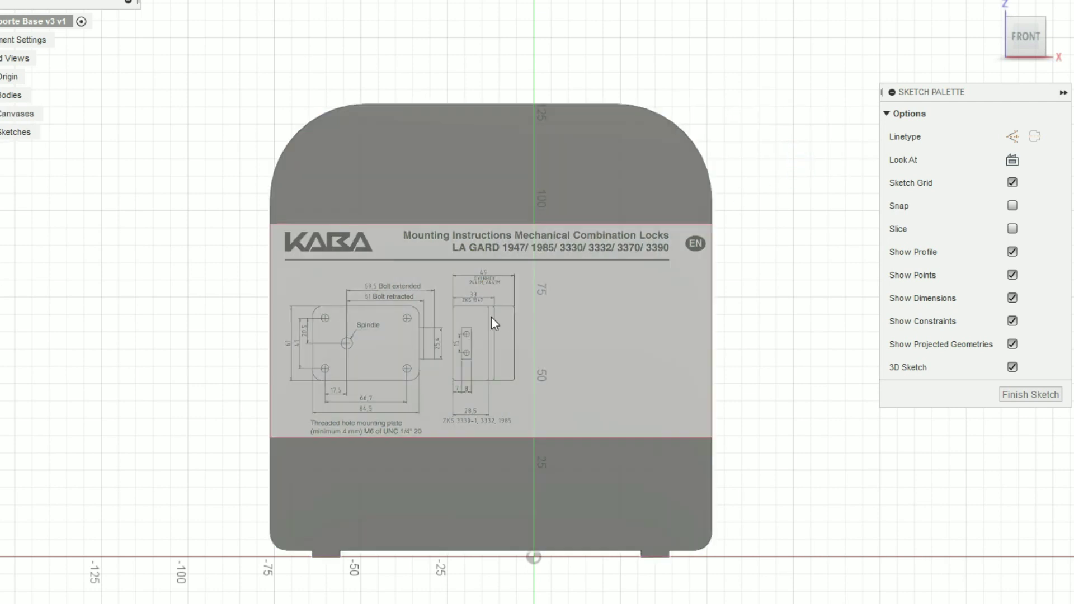
left_click(492, 317)
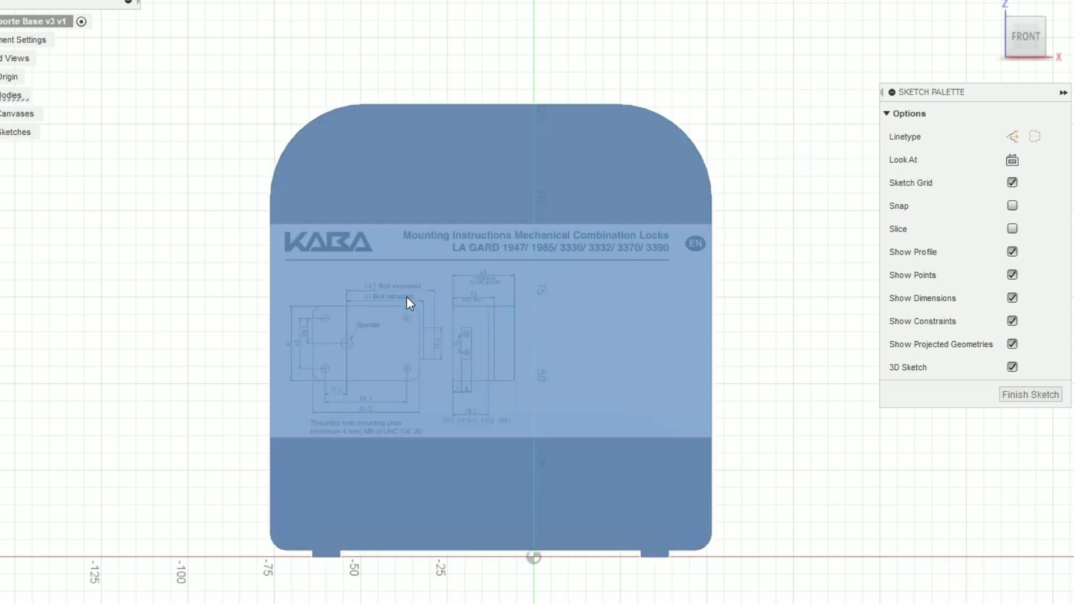
scroll(398, 333, "down", 2)
scroll(399, 333, "down", 1)
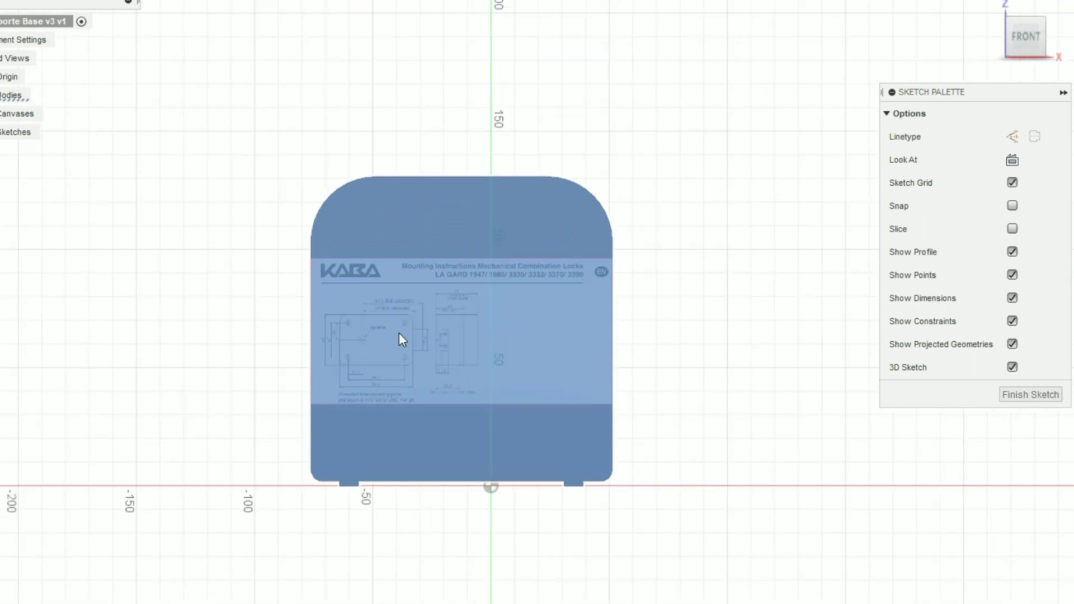
scroll(399, 333, "up", 3)
scroll(399, 334, "up", 2)
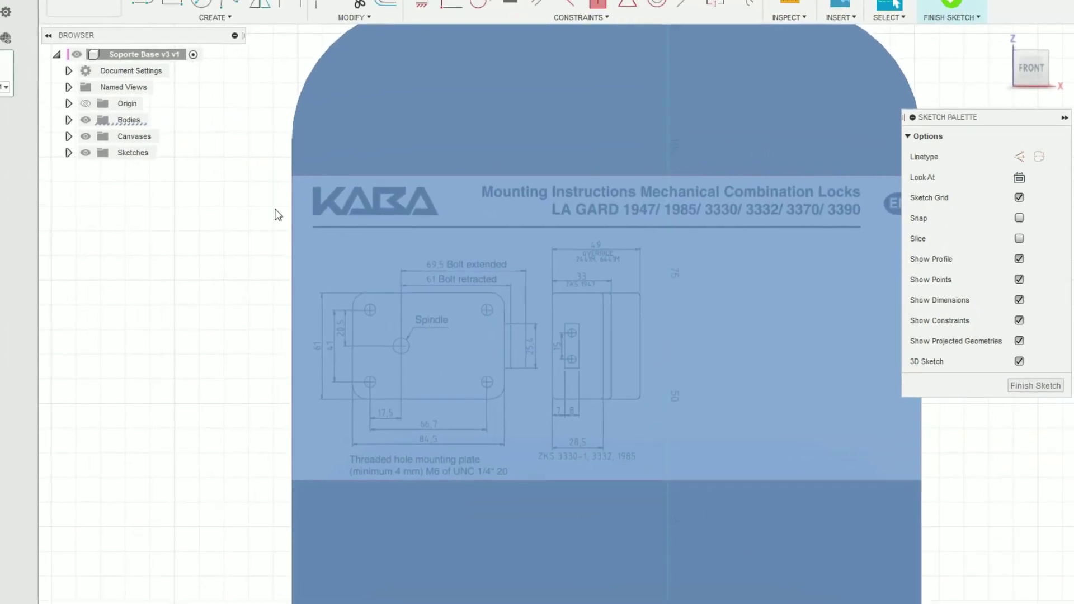
left_click(249, 169)
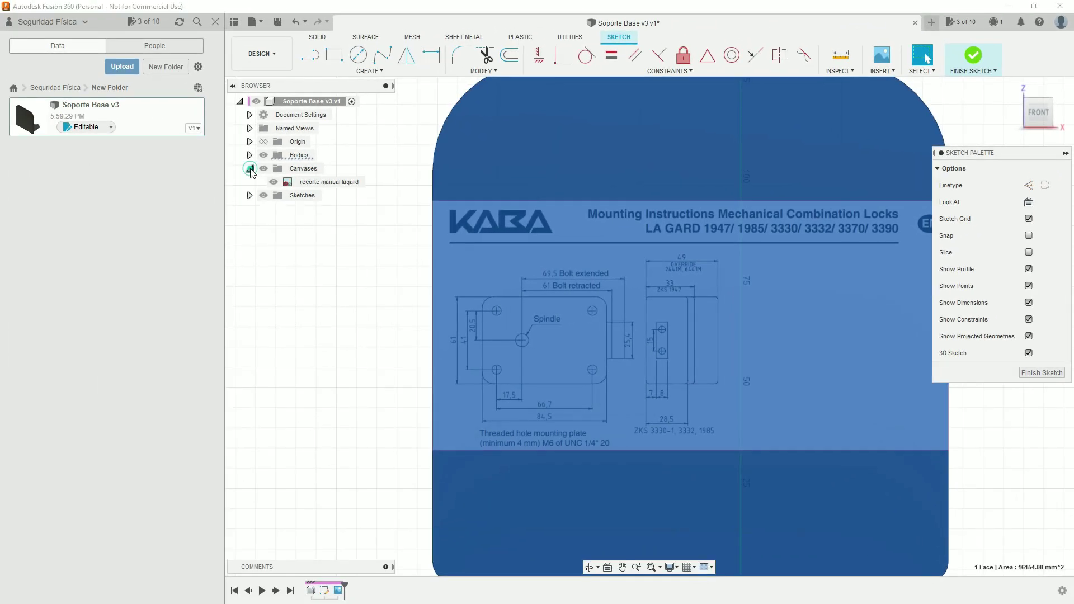
Start calibrating the recorte manual lagard canvas and pick the first lower hole centre.
right_click(330, 185)
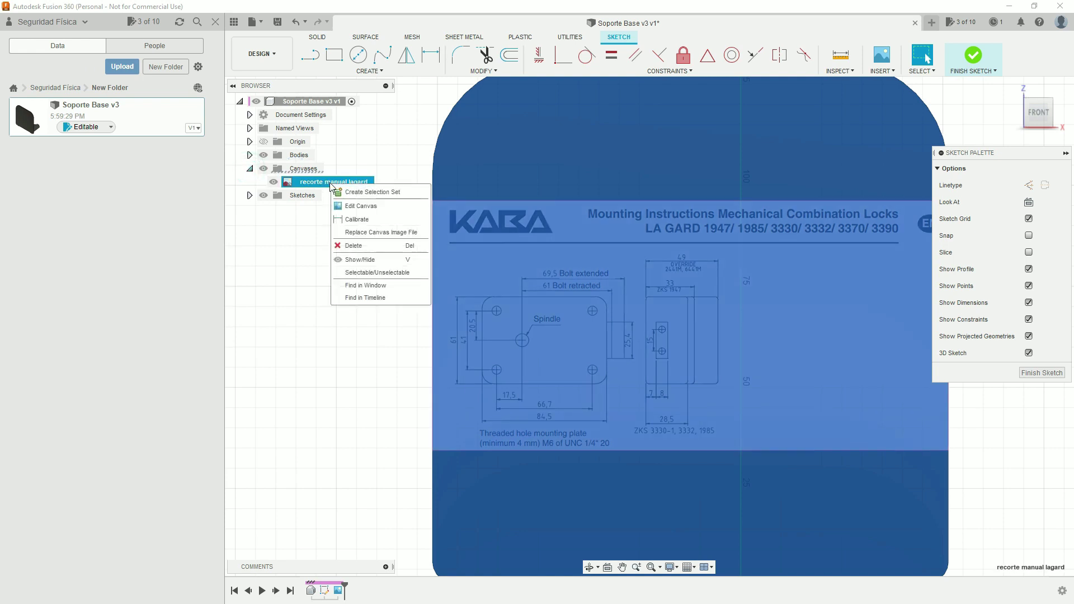
left_click(356, 221)
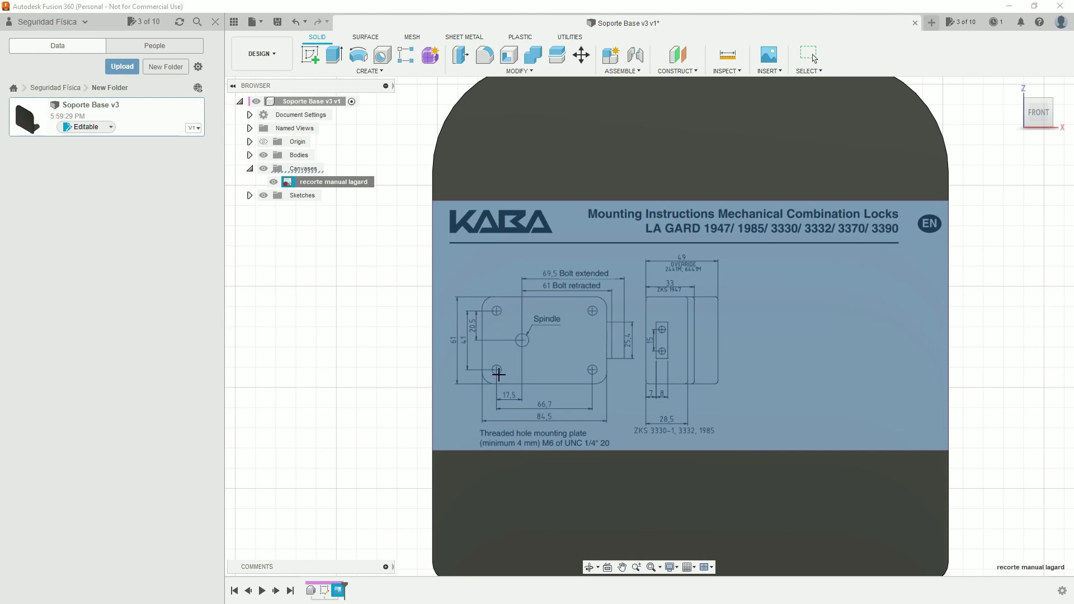
scroll(499, 374, "up", 2)
scroll(498, 374, "up", 2)
scroll(499, 374, "up", 2)
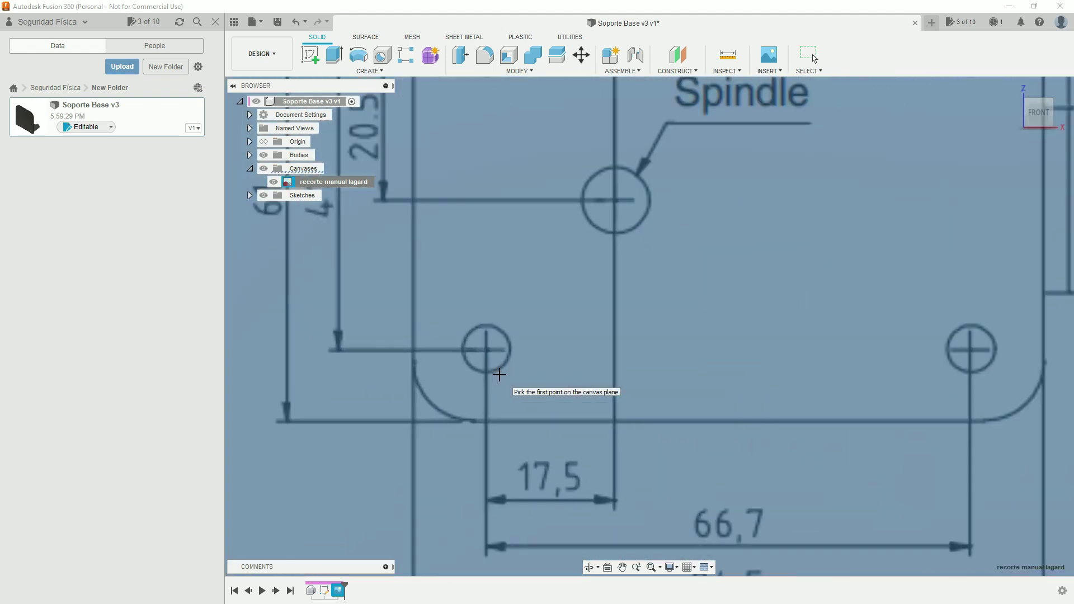
scroll(495, 369, "up", 1)
scroll(484, 347, "up", 2)
scroll(482, 334, "up", 3)
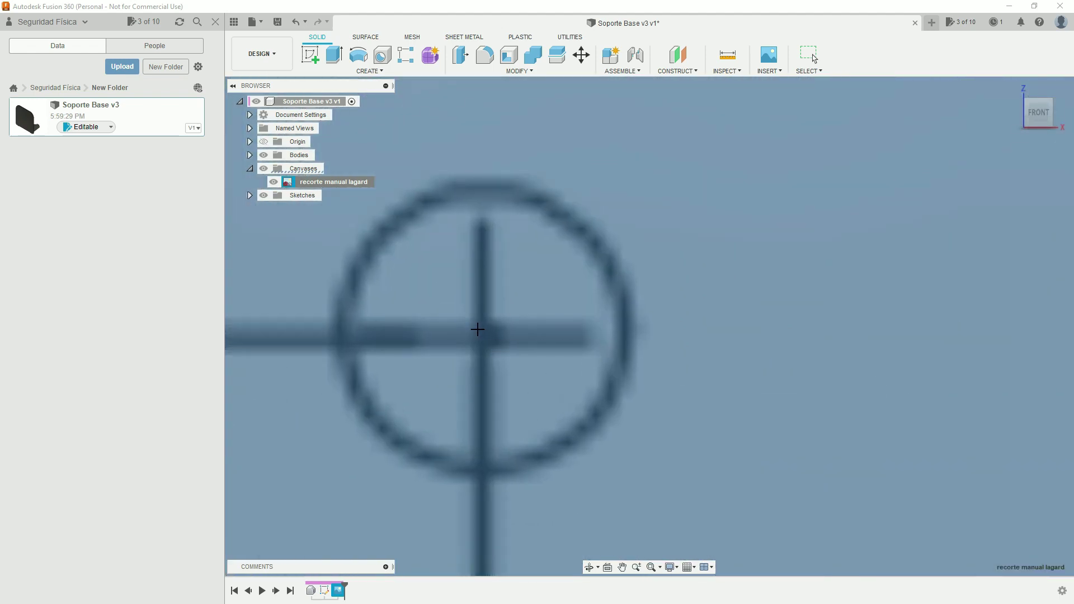
left_click(482, 334)
Pick the second lower hole centre and confirm the 66.7 mm calibration distance.
scroll(658, 378, "down", 1)
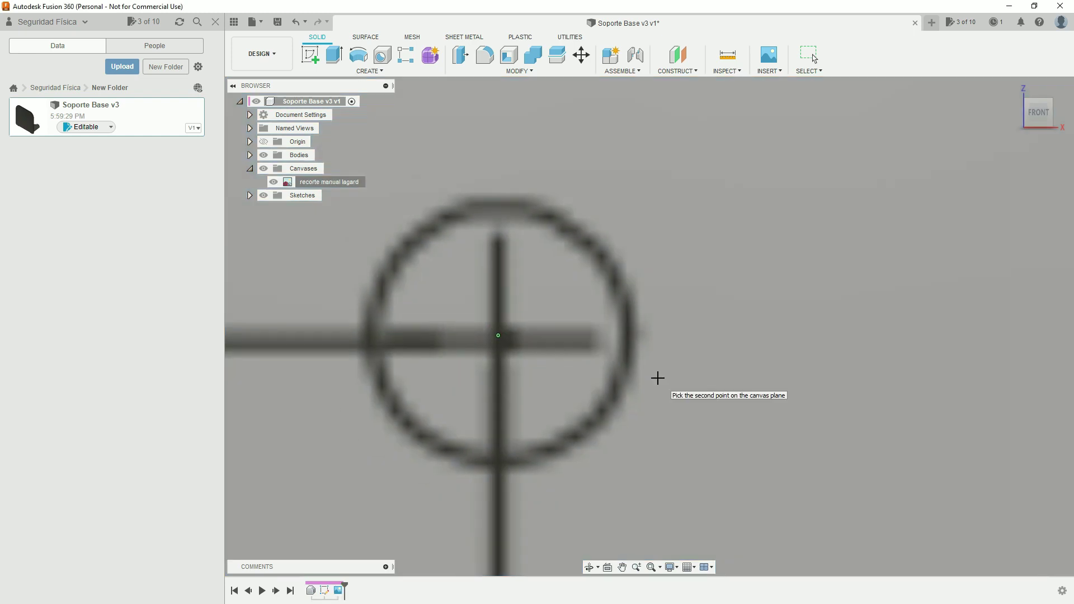
scroll(657, 377, "down", 3)
scroll(658, 378, "down", 3)
scroll(980, 374, "up", 5)
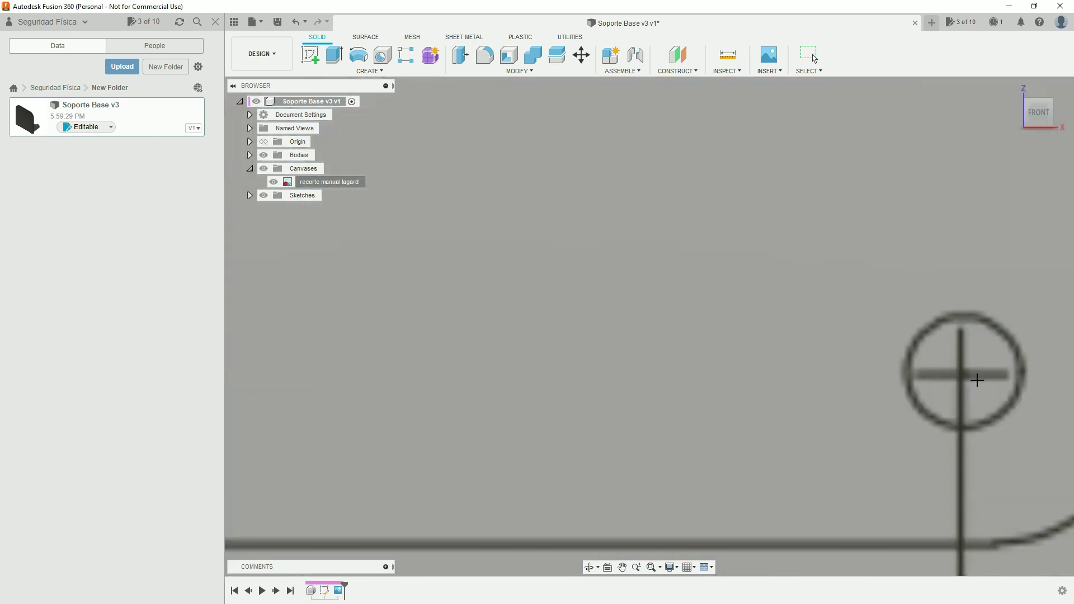
scroll(974, 379, "up", 5)
scroll(955, 371, "up", 3)
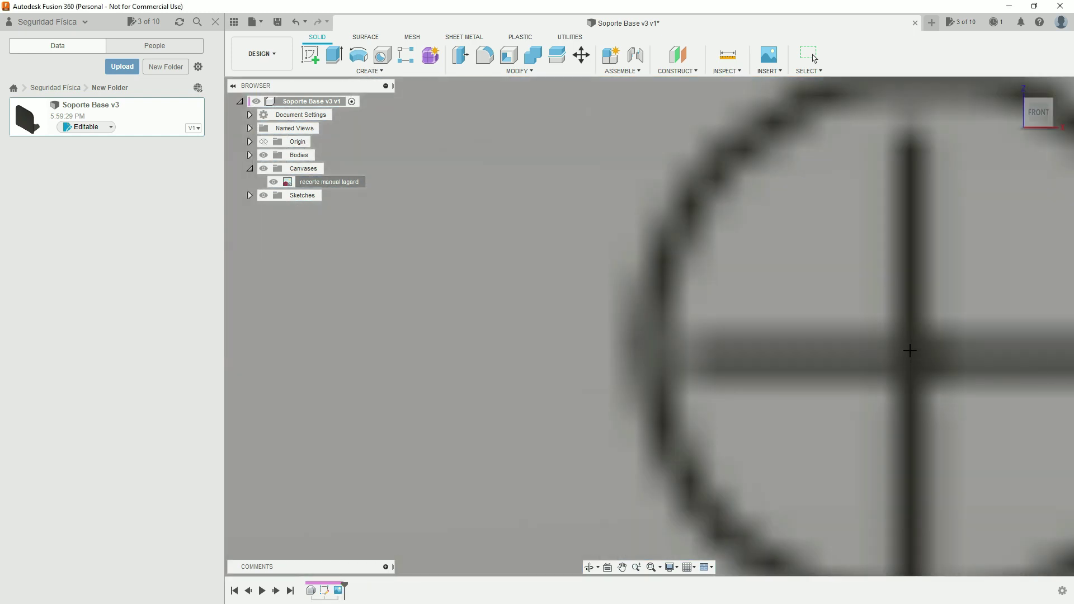
left_click(909, 350)
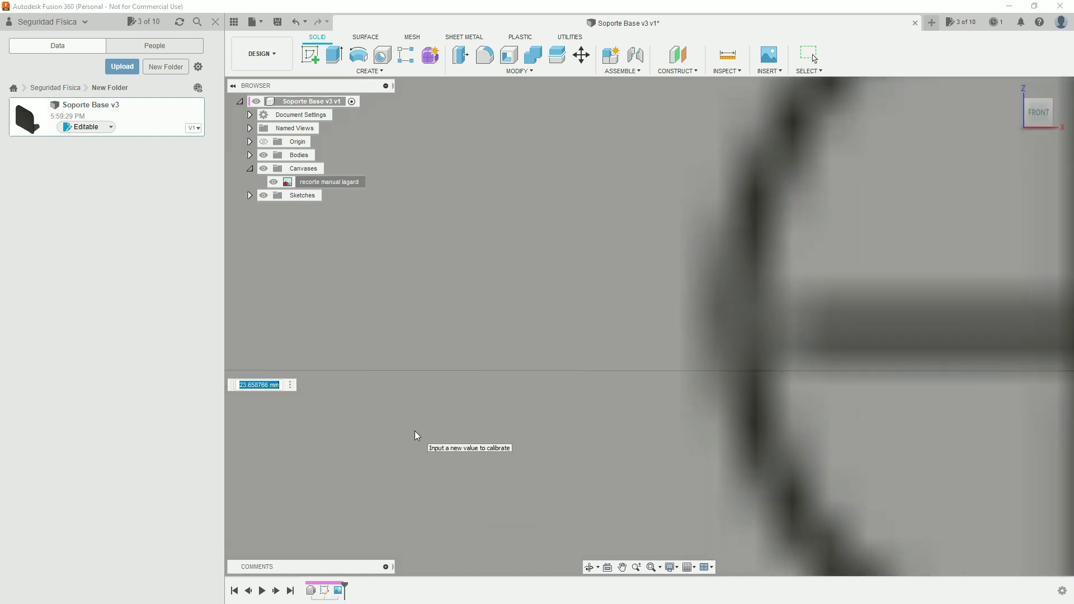
scroll(416, 436, "down", 2)
scroll(420, 435, "down", 3)
scroll(414, 442, "down", 3)
scroll(598, 428, "down", 1)
middle_click_drag(407, 449, 713, 413)
scroll(597, 429, "down", 2)
middle_click_drag(707, 456, 706, 355)
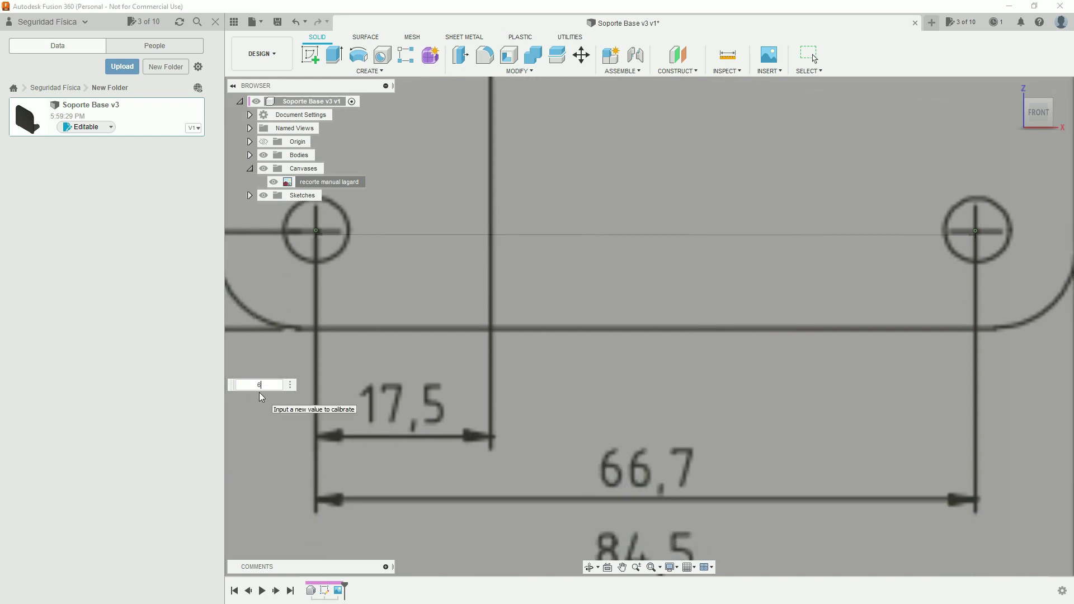
key("Return")
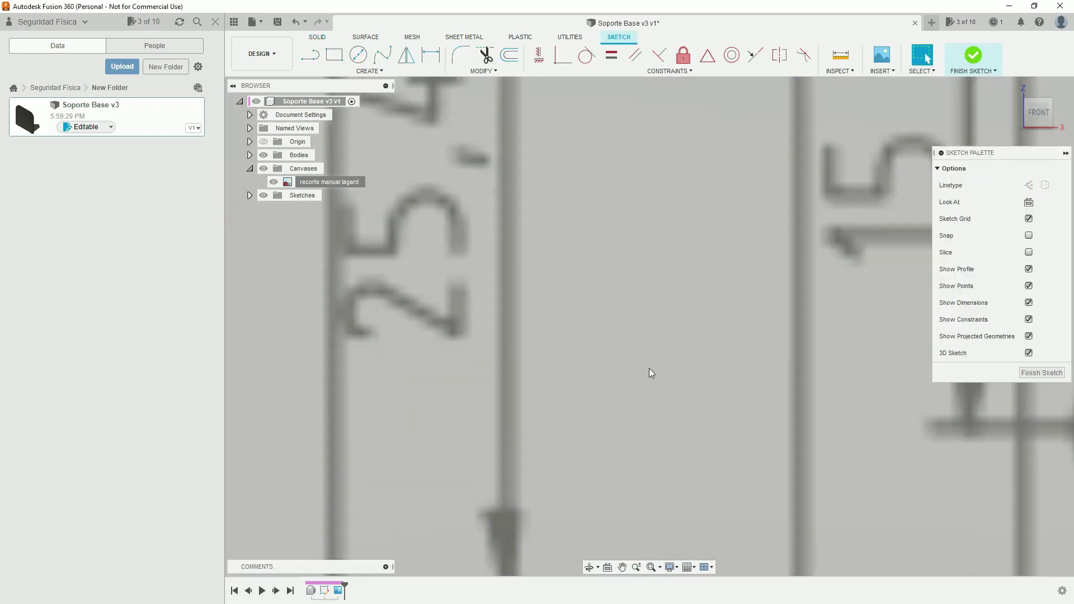
scroll(649, 368, "down", 3)
scroll(649, 367, "down", 3)
scroll(649, 368, "up", 2)
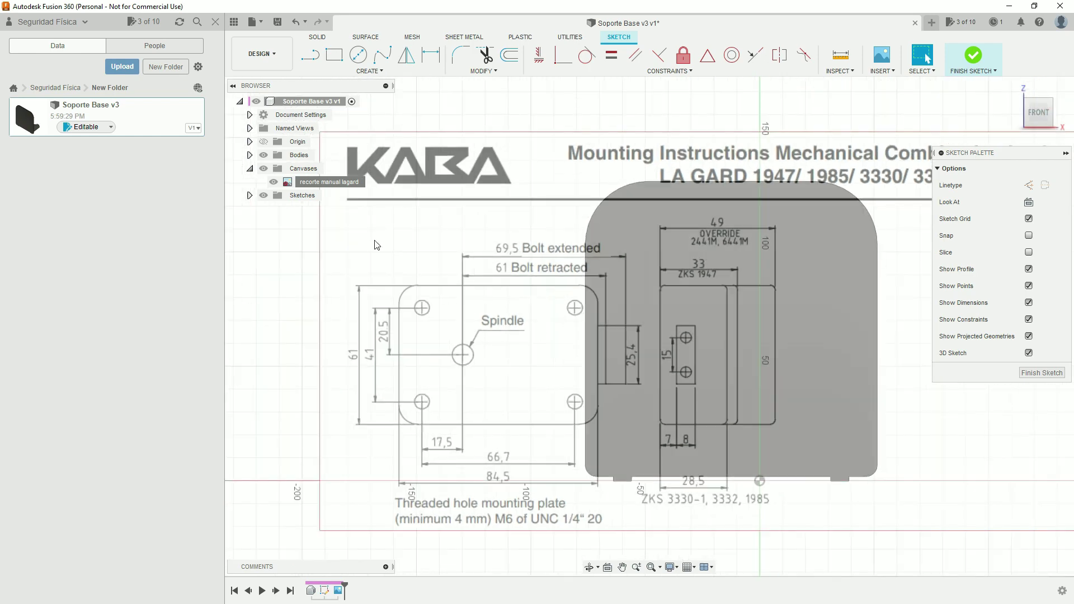
Move and rotate the lock drawing canvas over the plate, ending at 202.90 mm X and 14.18 mm Y offsets.
right_click(328, 183)
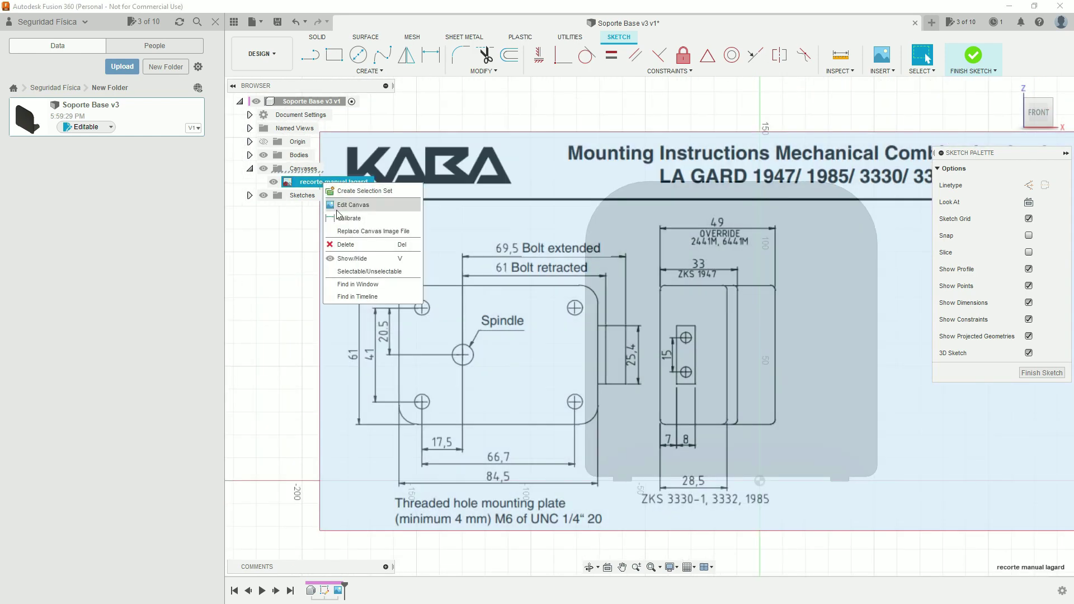
left_click(353, 204)
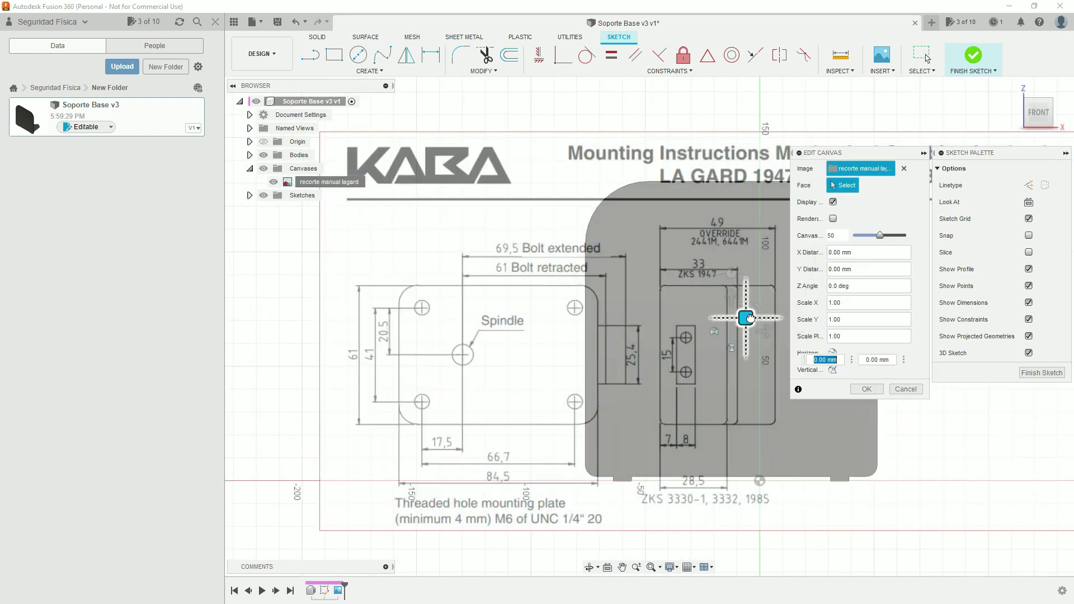
mouse_move(750, 318)
left_mouse_down()
mouse_move(938, 309)
mouse_move(983, 287)
left_mouse_up()
middle_click_drag(429, 321, 208, 331)
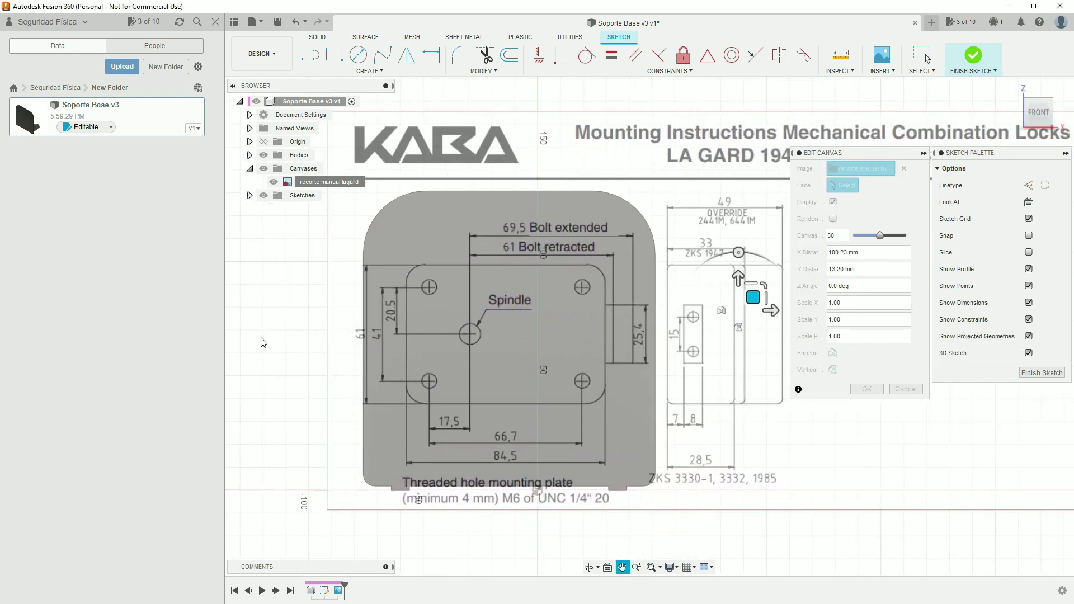
left_click_drag(746, 301, 752, 301)
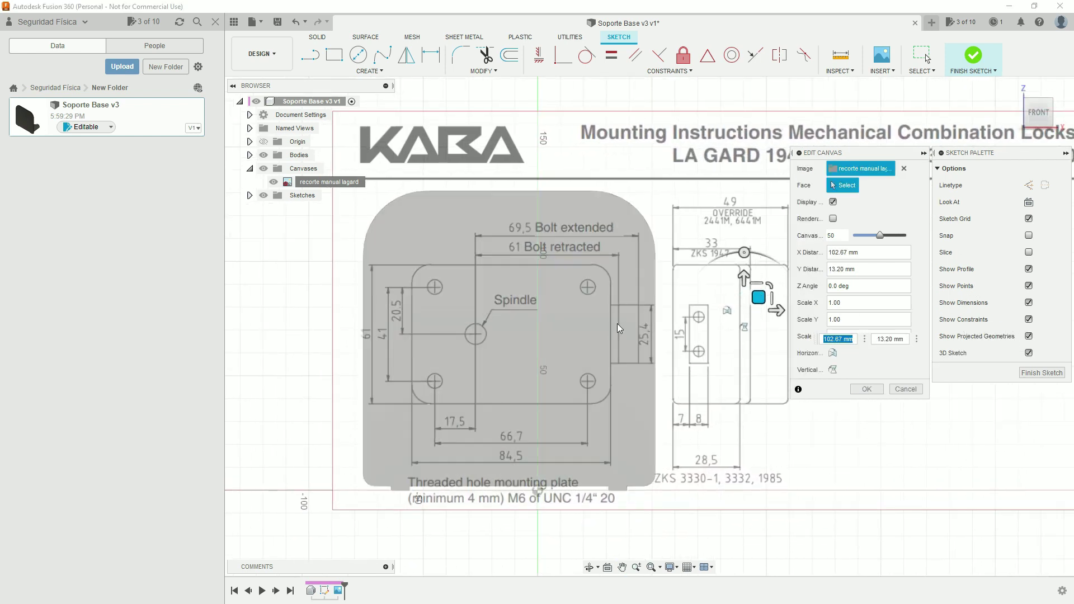
mouse_move(744, 253)
left_mouse_down()
mouse_move(692, 338)
mouse_move(744, 368)
left_mouse_up()
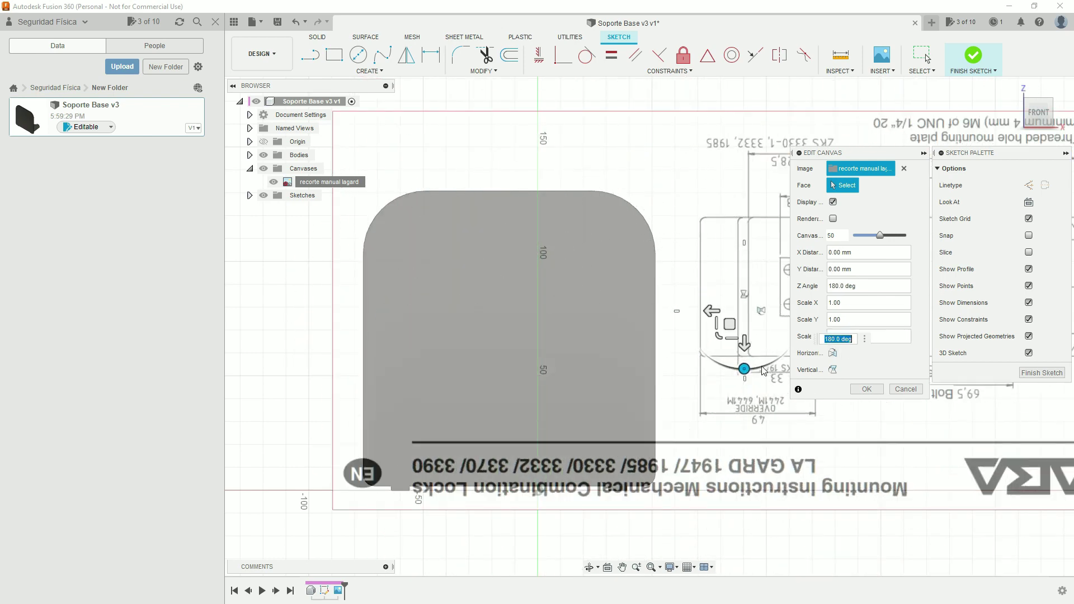
mouse_move(729, 324)
left_mouse_down()
mouse_move(266, 348)
mouse_move(265, 357)
left_mouse_up()
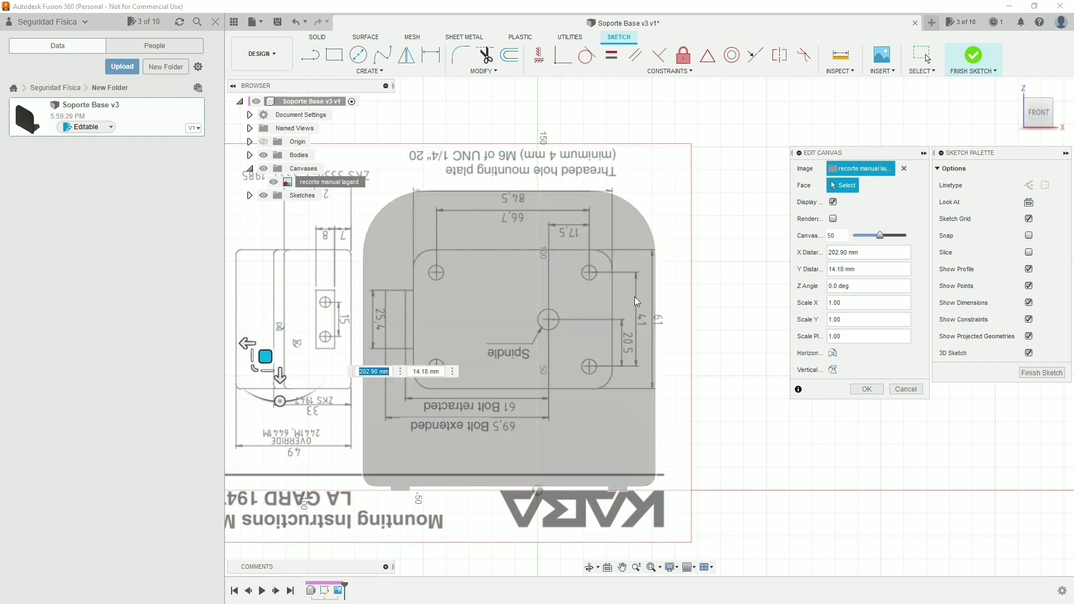
left_click(876, 394)
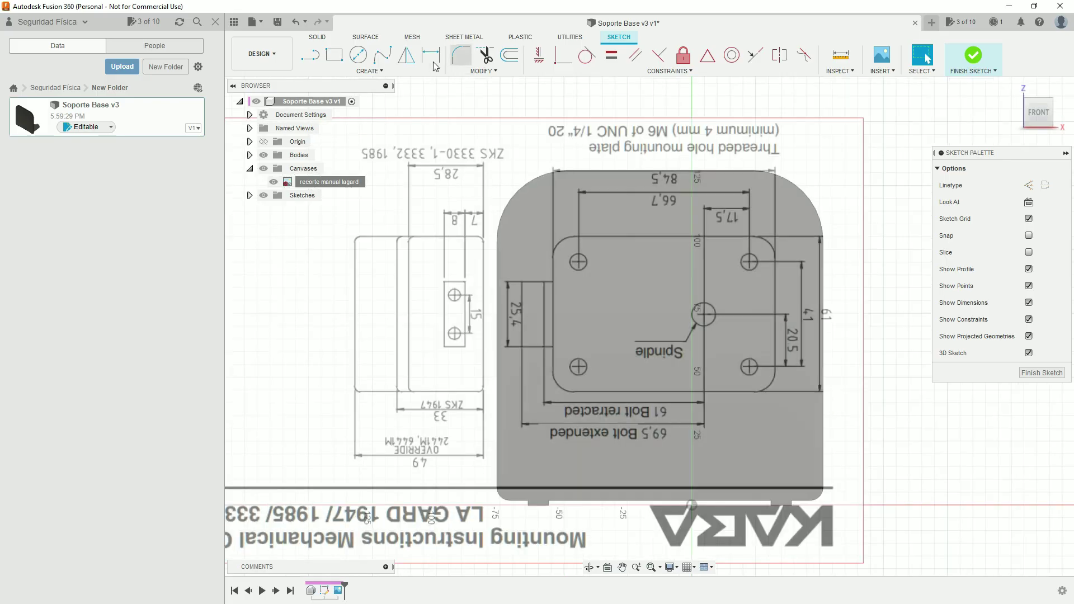
Draw a 5 mm diameter circle centred on the upper-left bolt hole.
left_click(359, 58)
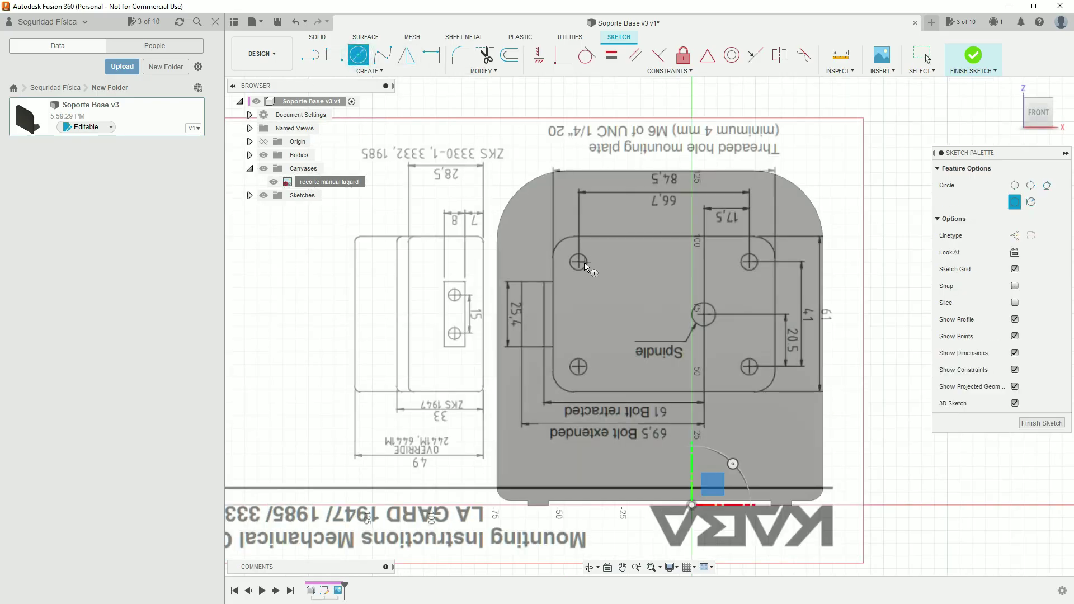
scroll(582, 262, "up", 2)
scroll(579, 261, "up", 4)
scroll(577, 261, "up", 3)
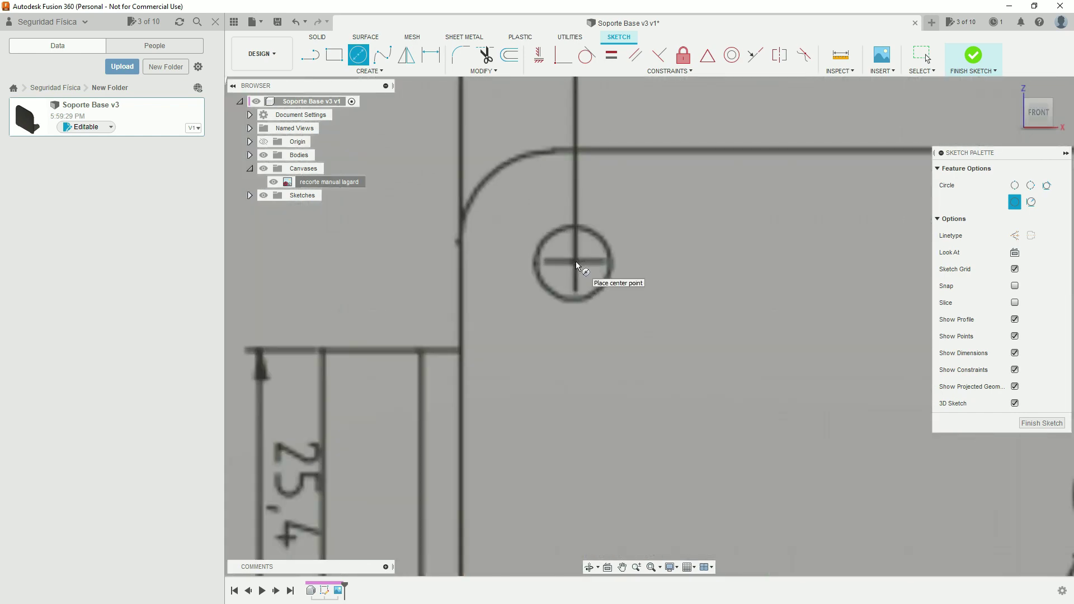
left_click(575, 261)
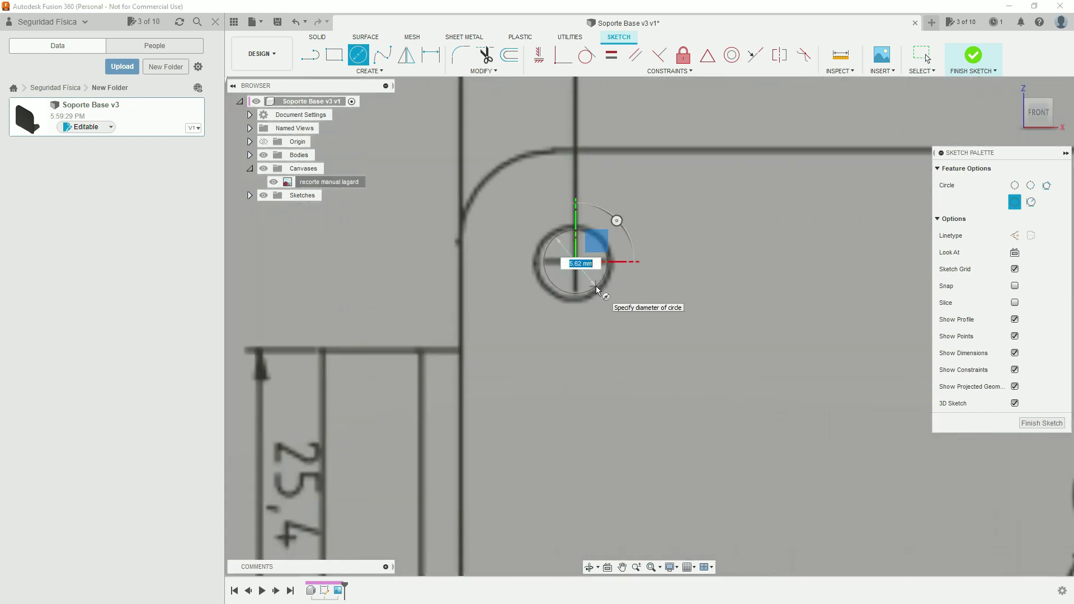
type("5")
key("Return")
Add a circle centred on the next bolt hole, redoing a cancelled top-right attempt.
scroll(595, 286, "down", 5)
middle_click_drag(595, 286, 602, 340)
scroll(673, 299, "up", 5)
left_click(677, 307)
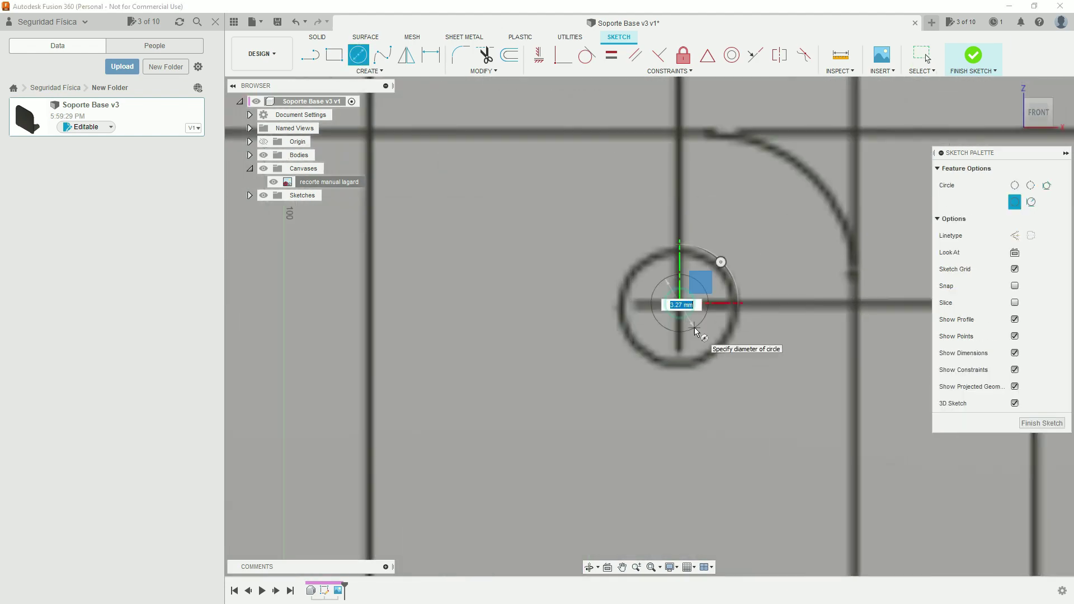
key("Escape")
scroll(665, 343, "up", 2)
right_click(660, 400)
left_click(659, 371)
left_click(660, 396)
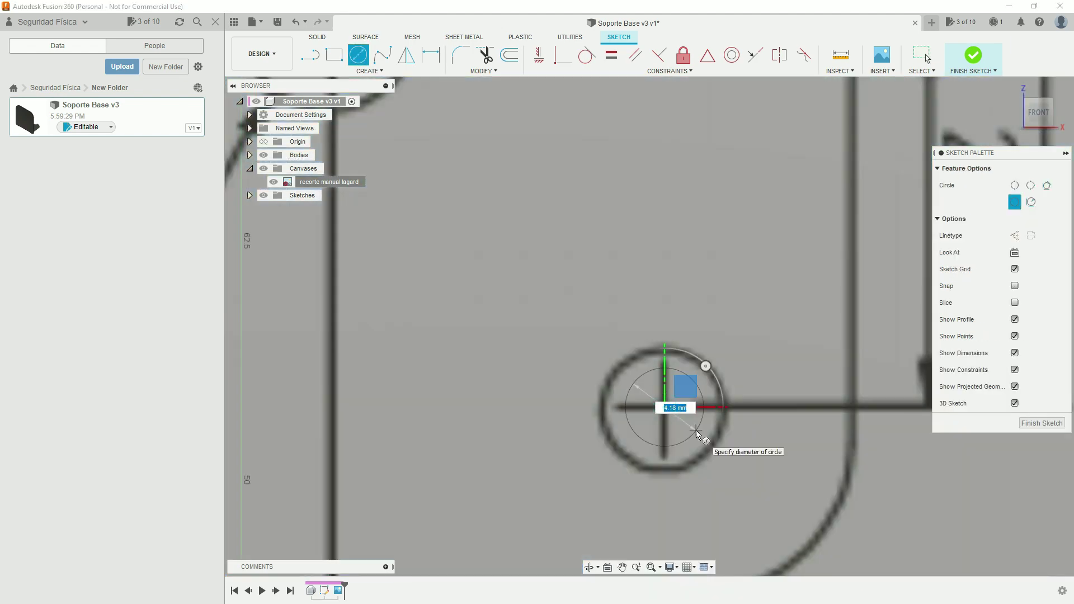
Add a circle centred on the remaining bolt hole.
scroll(696, 431, "down", 5)
scroll(480, 390, "up", 2)
scroll(492, 398, "up", 2)
right_click(507, 363)
left_click(511, 330)
left_click(507, 361)
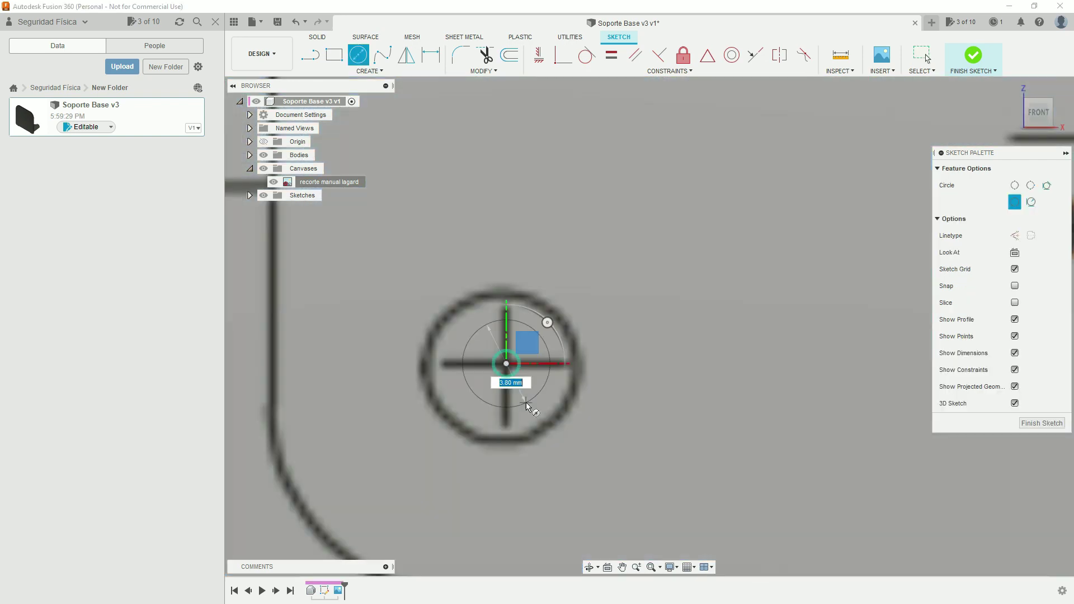
scroll(526, 403, "down", 5)
mouse_move(526, 403)
middle_mouse_down()
mouse_move(721, 341)
mouse_move(636, 351)
middle_mouse_up()
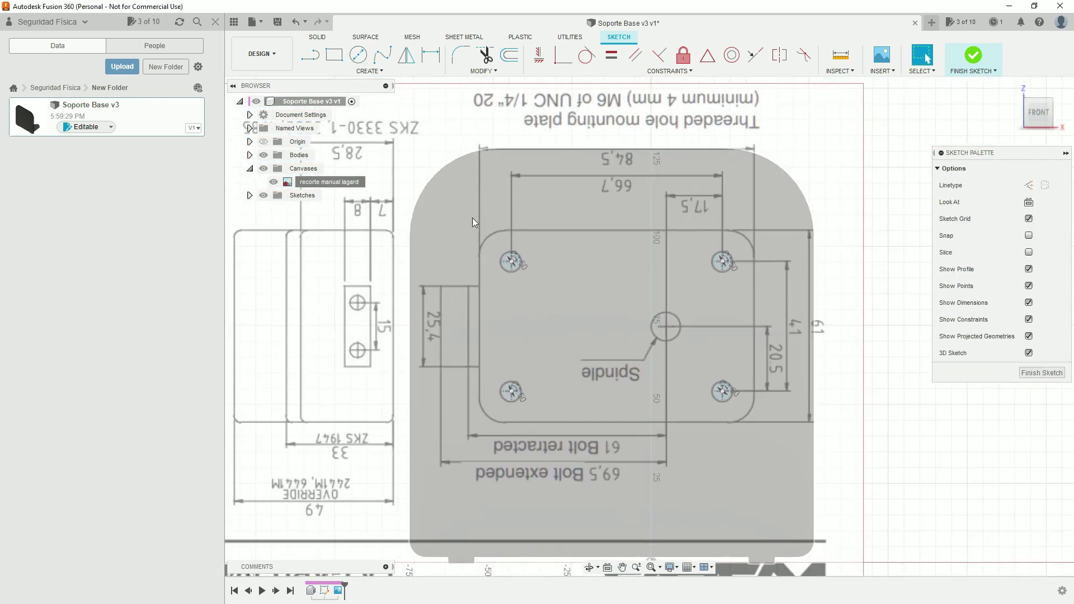
Draw a construction-line rectangle connecting the four bolt-hole centres.
key("l")
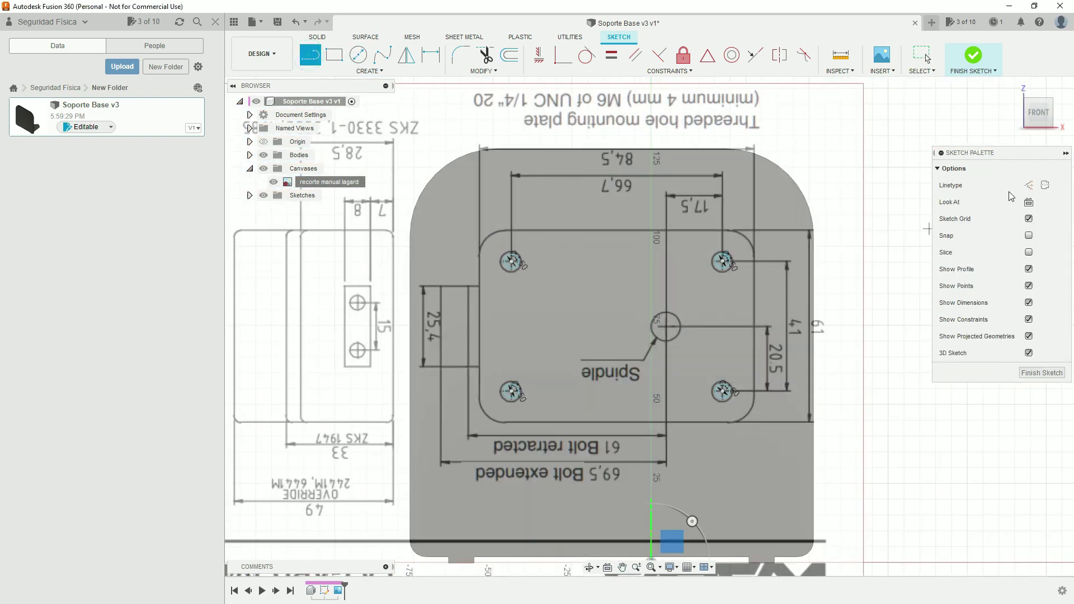
left_click(1029, 184)
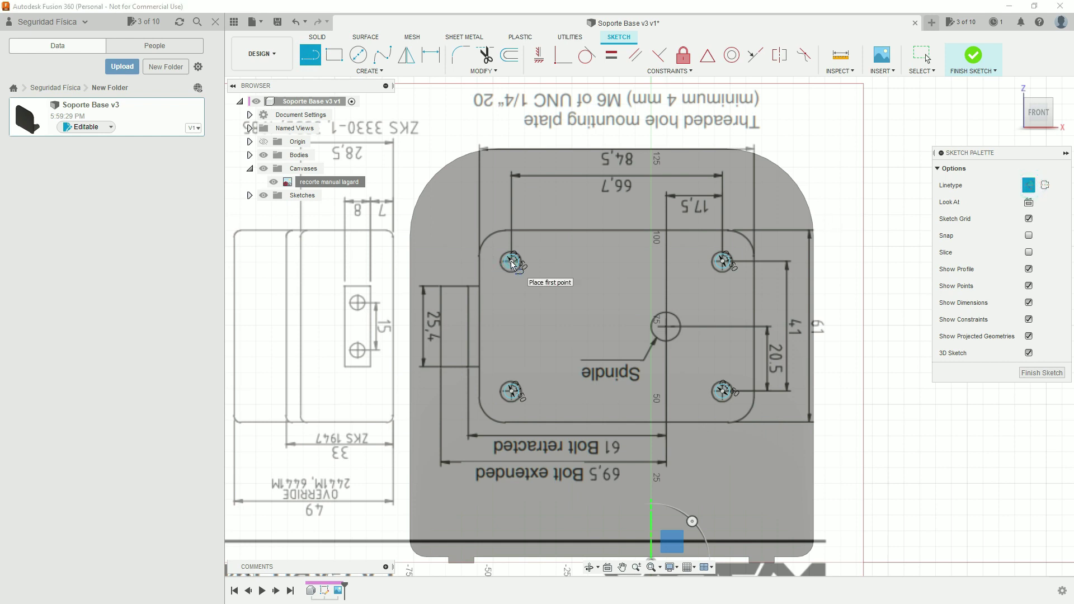
left_click(511, 261)
left_click(722, 261)
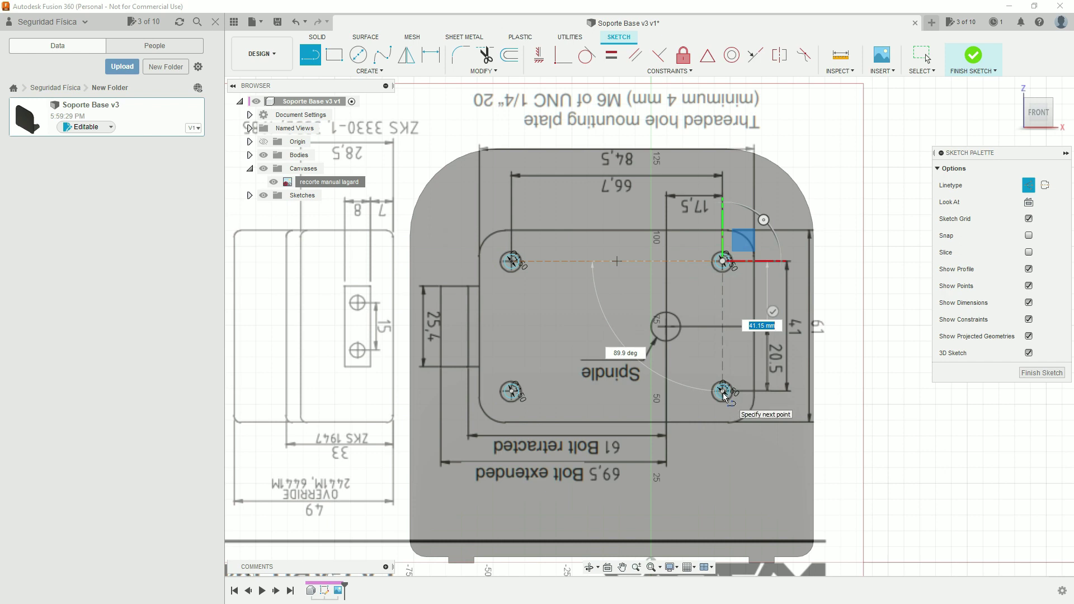
left_click(723, 392)
left_click(513, 392)
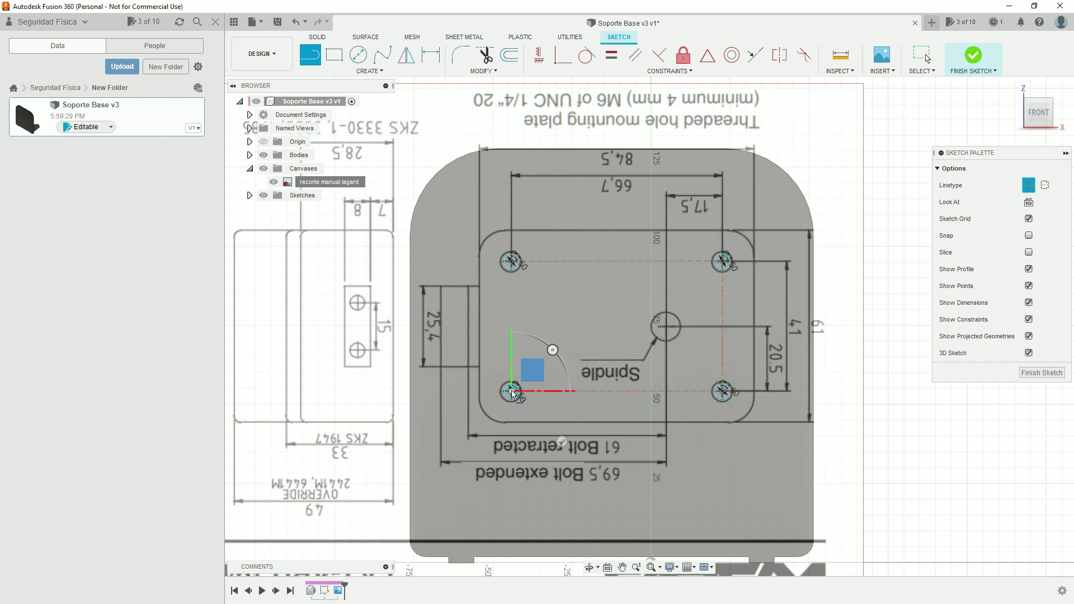
left_click(511, 261)
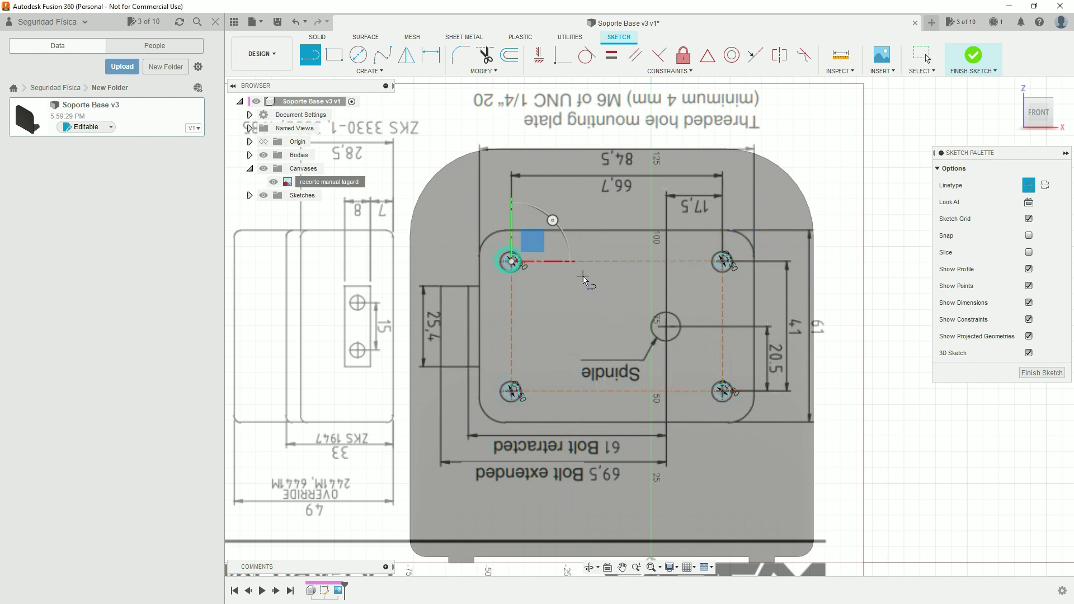
key("Escape")
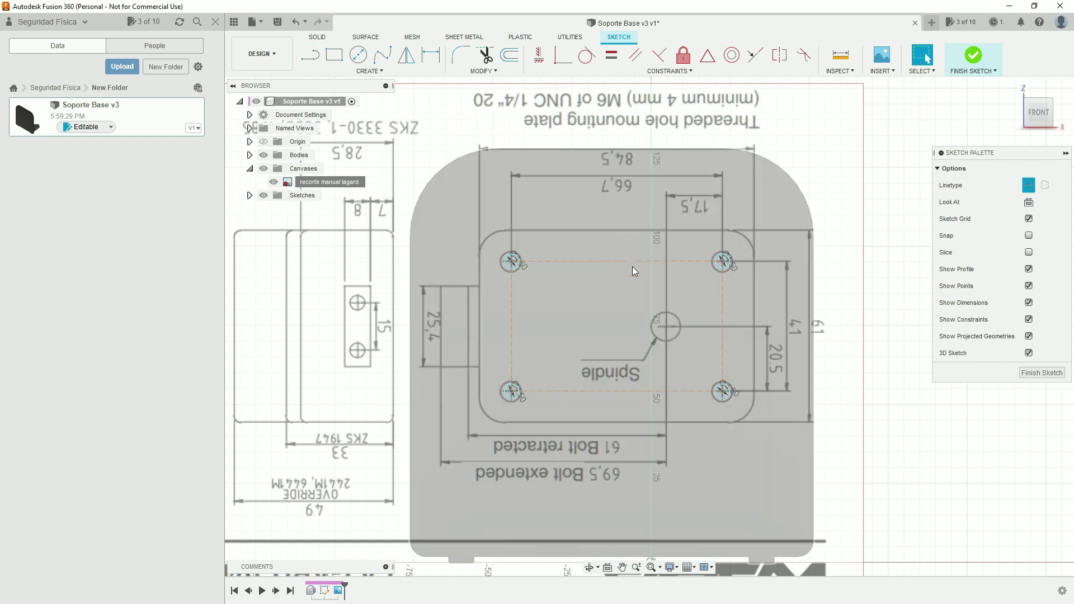
Constrain the top edge horizontal and left edge vertical, and dimension the width 66.7 mm.
left_click(633, 262)
left_click(539, 54)
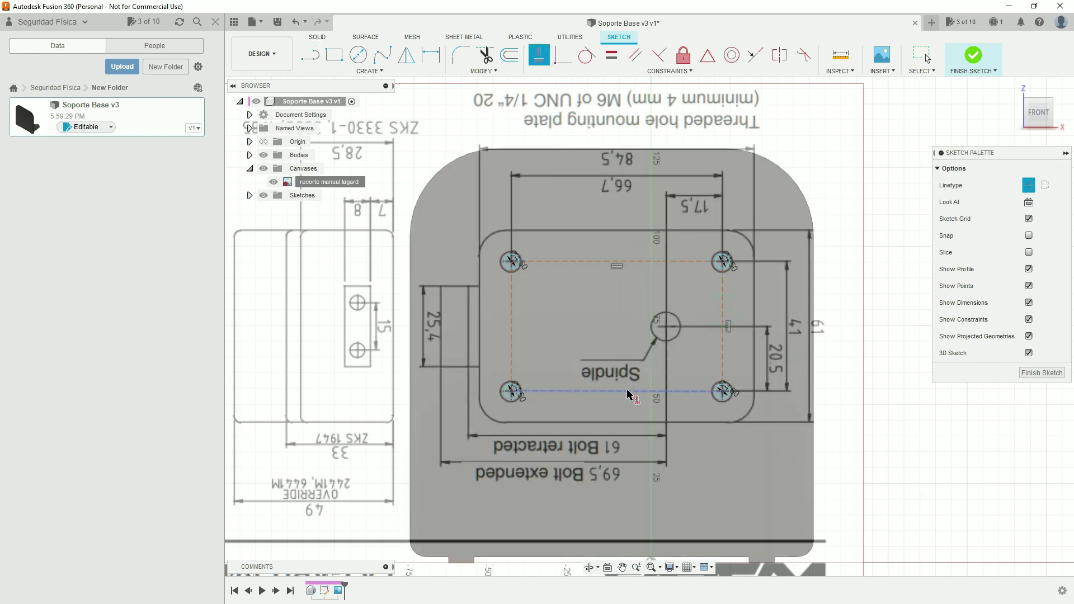
left_click(513, 345)
left_click(438, 62)
left_click(612, 262)
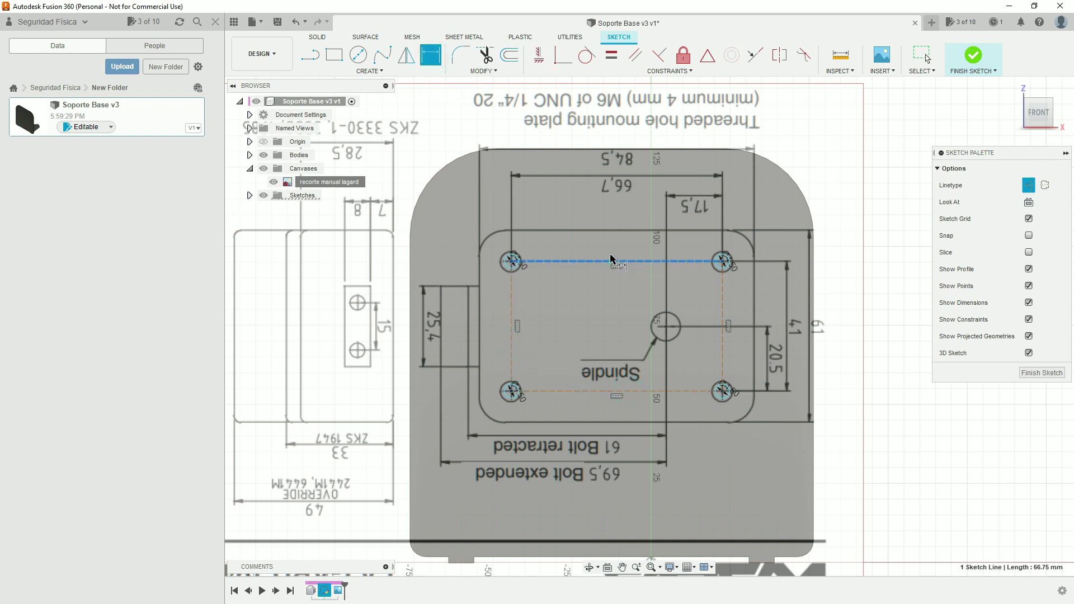
left_click(615, 214)
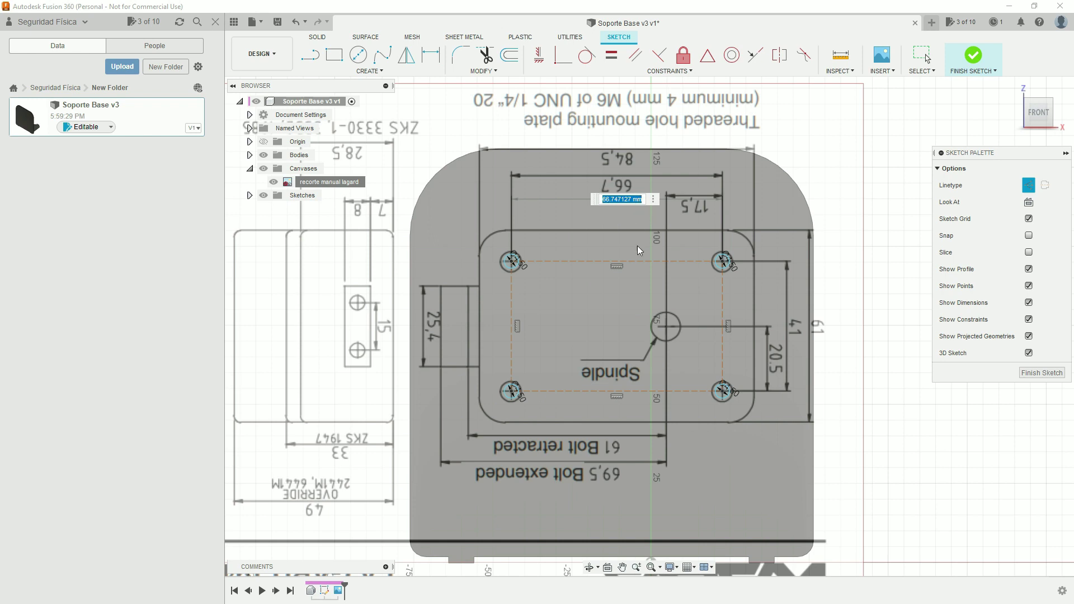
type("66.7")
key("Escape")
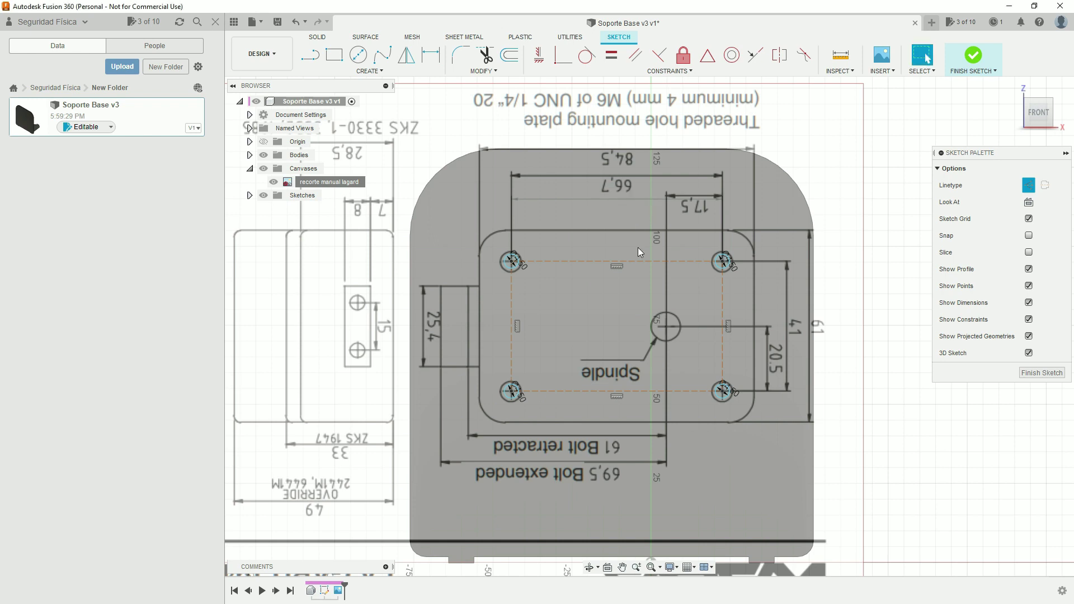
Dimension the rectangle's right edge to a 41 mm height.
key("d")
left_click(722, 313)
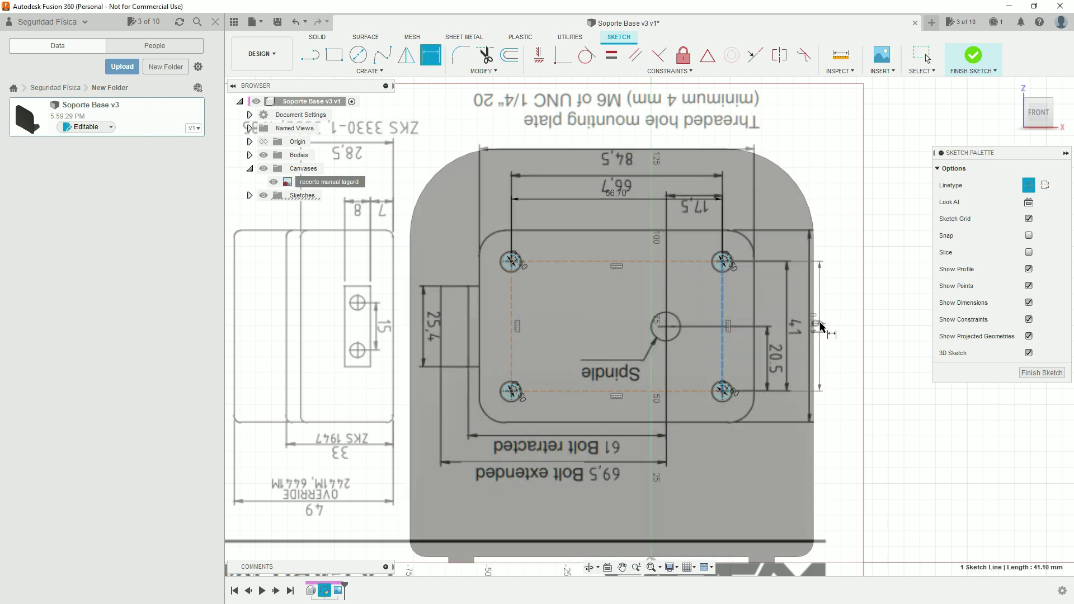
left_click(834, 329)
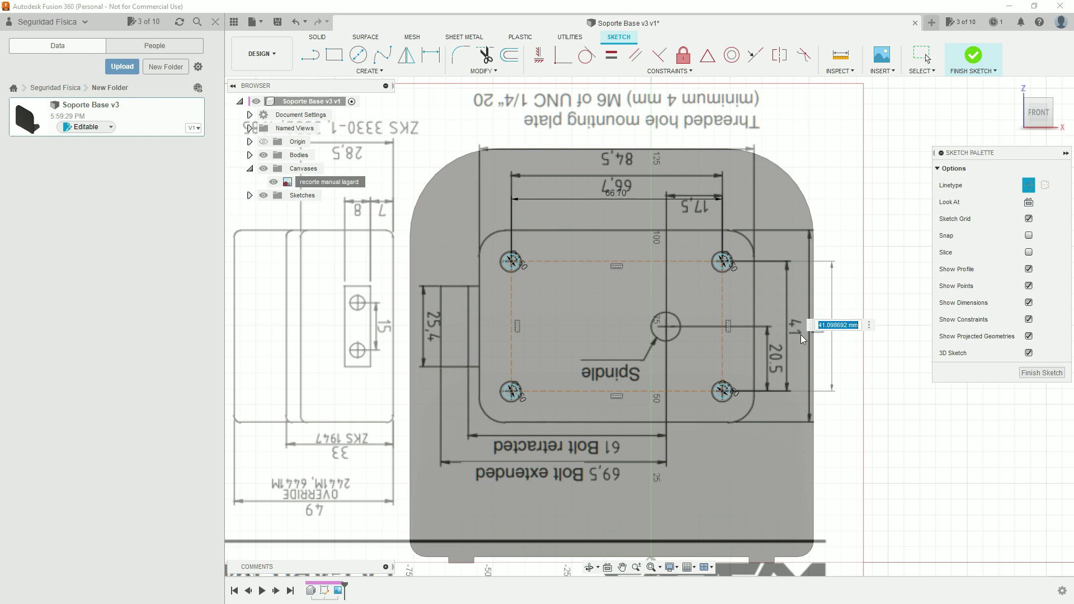
type("41")
key("Return")
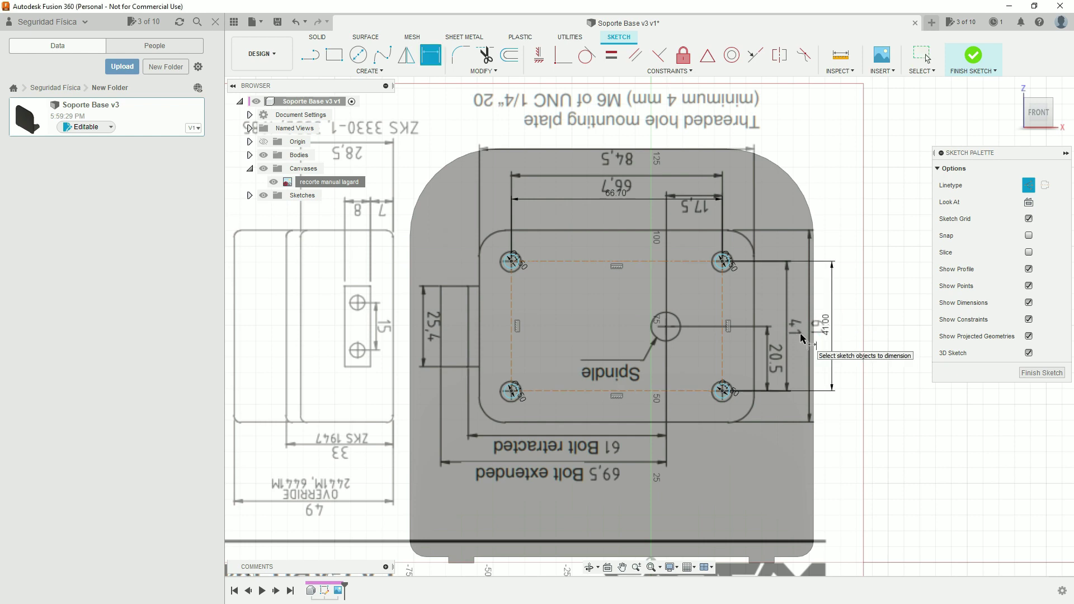
Sketch a 19 mm circle on the spindle hole and change it from construction to normal geometry.
scroll(666, 330, "up", 2)
scroll(663, 329, "up", 2)
scroll(662, 329, "up", 1)
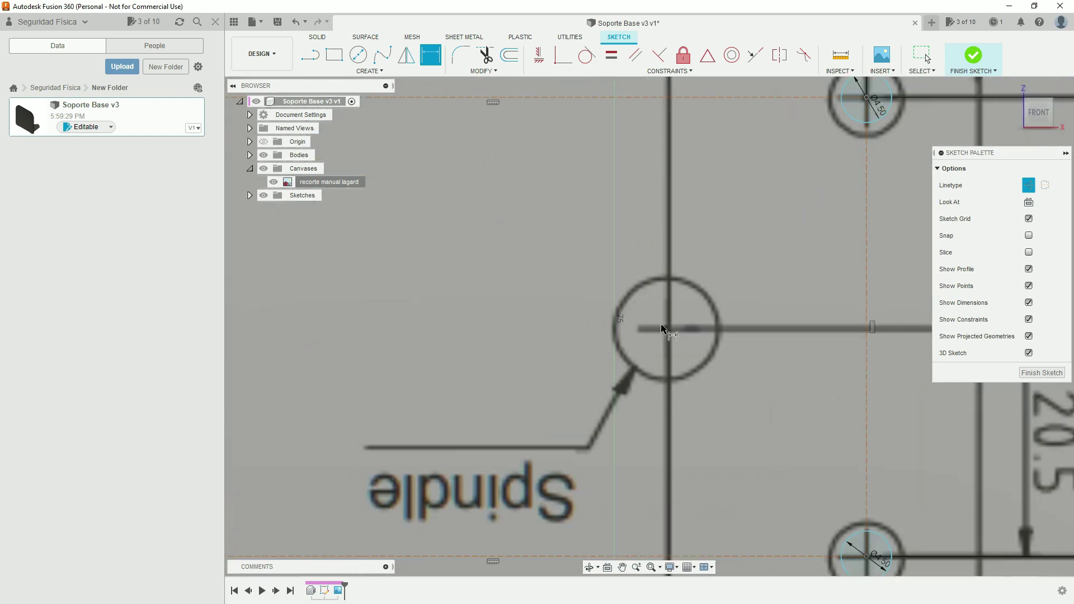
key("c")
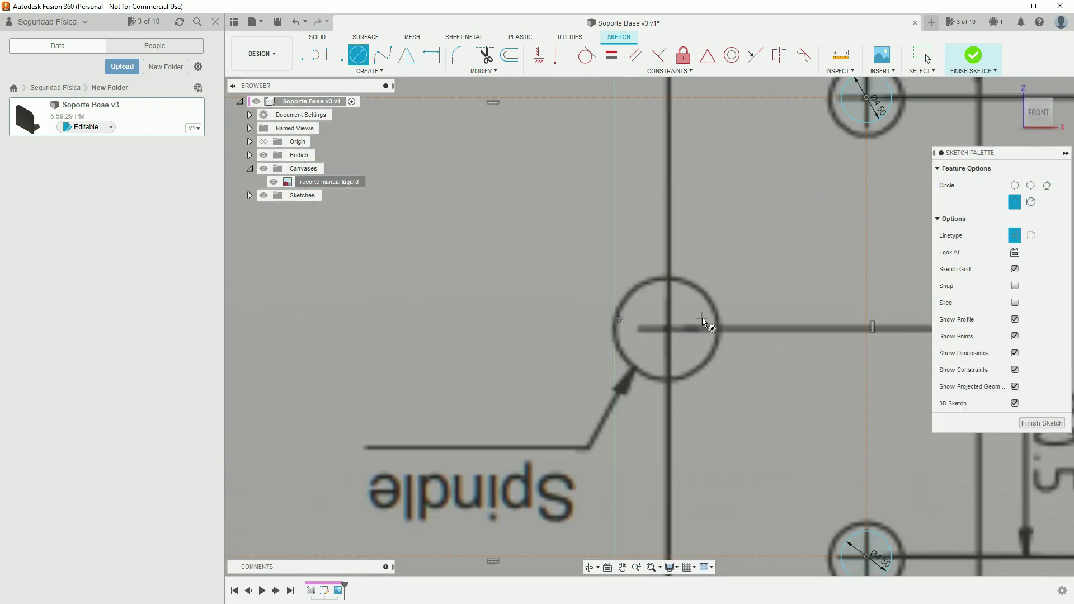
left_click(669, 329)
type("19")
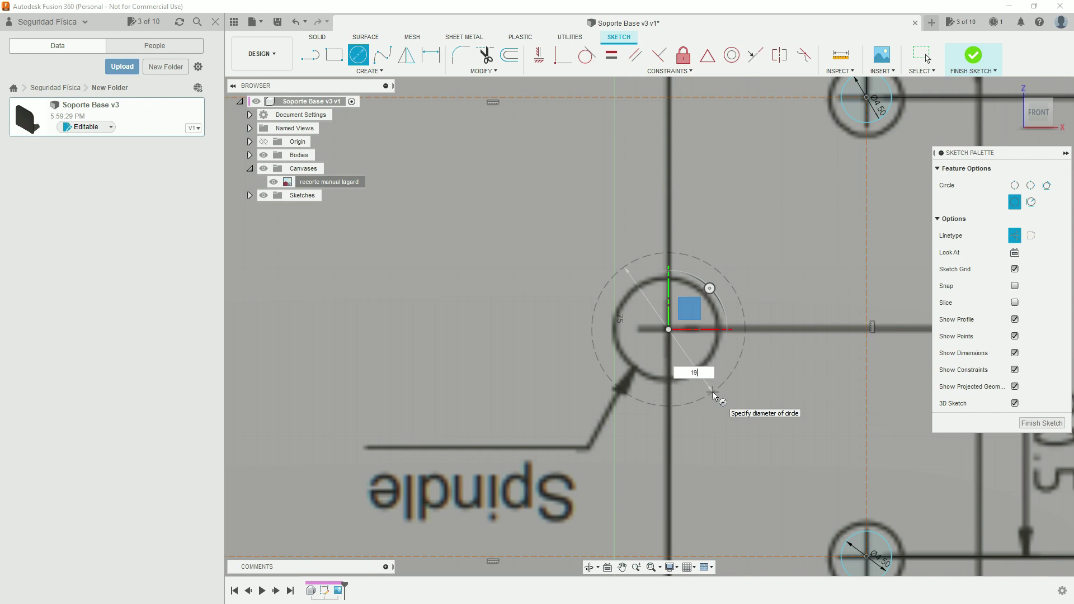
key("Return")
key("Escape")
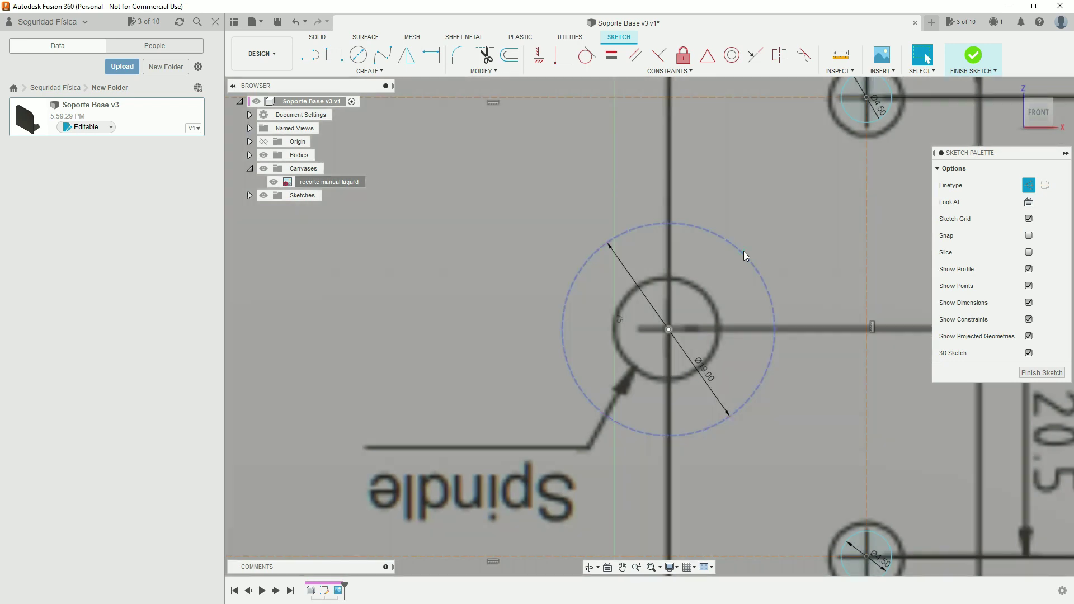
left_click(744, 250)
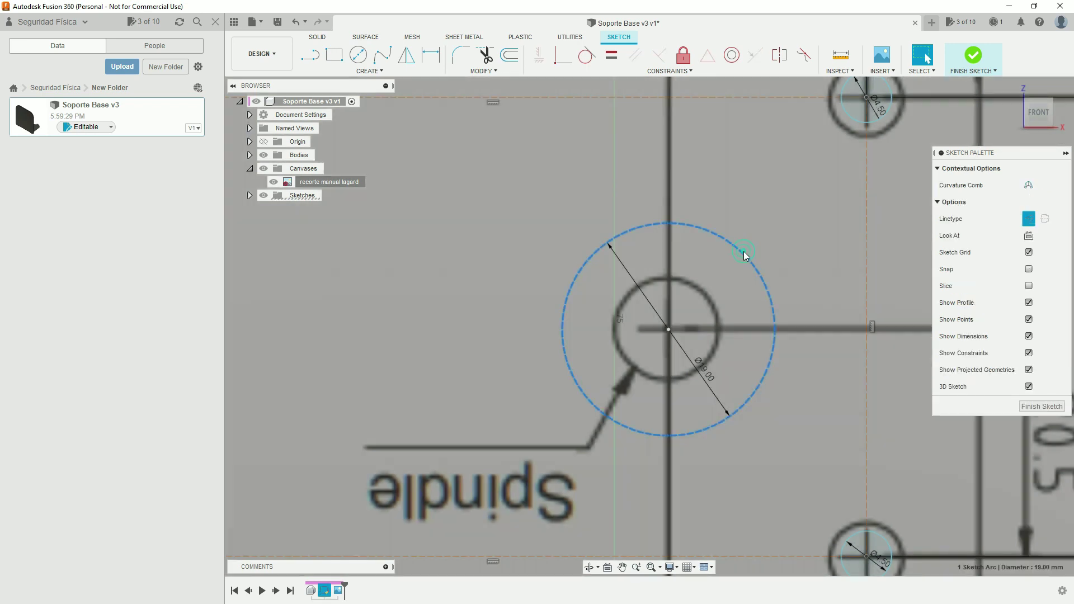
left_click(1028, 220)
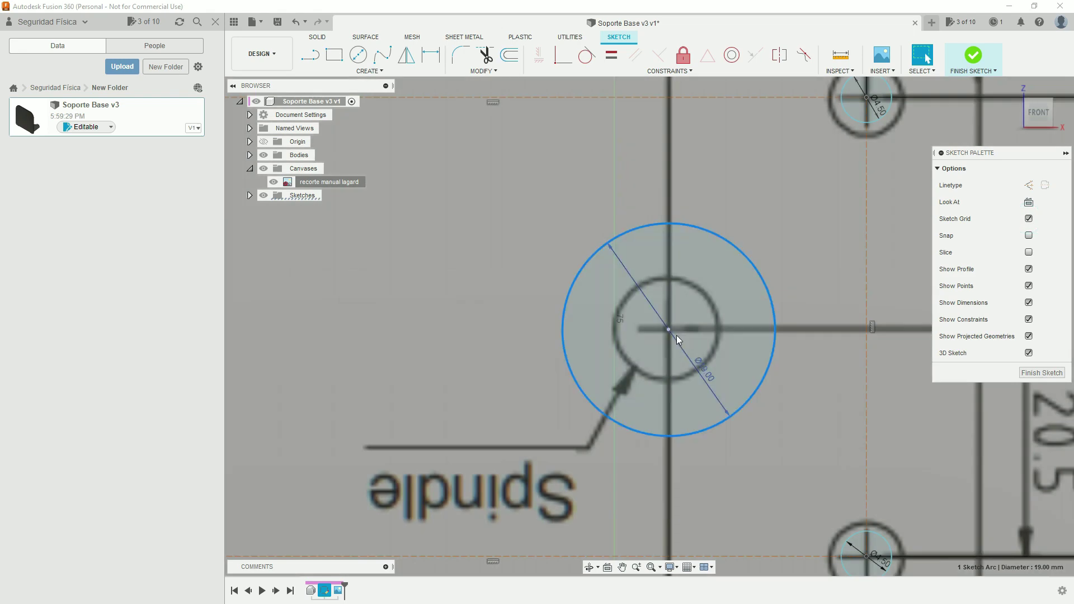
scroll(676, 335, "up", 2)
scroll(676, 334, "down", 5)
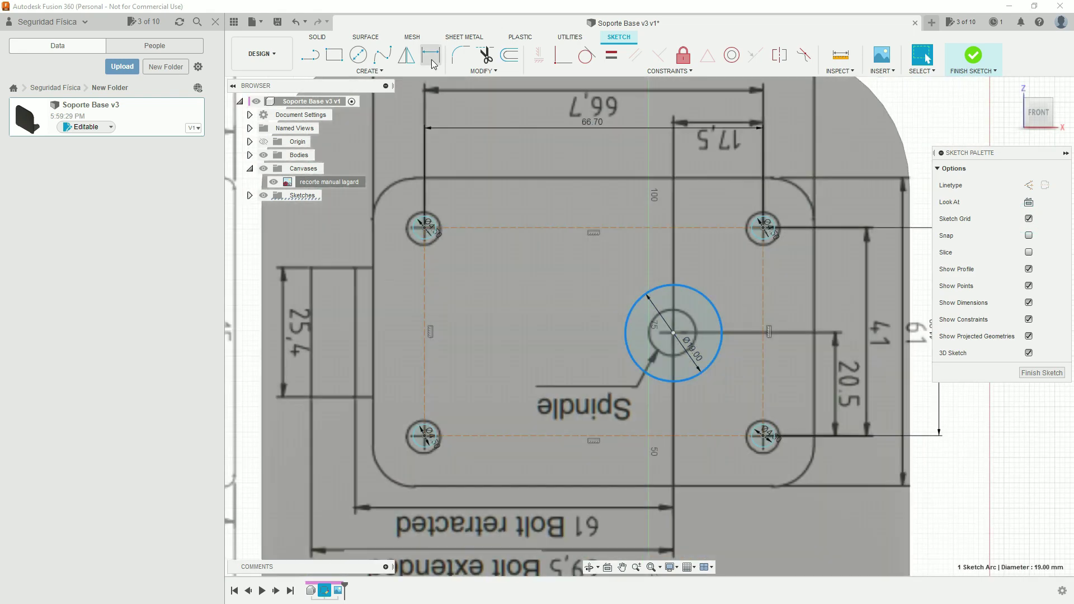
Dimension the spindle centre 20.5 mm vertically from the lower-right hole centre.
left_click(431, 55)
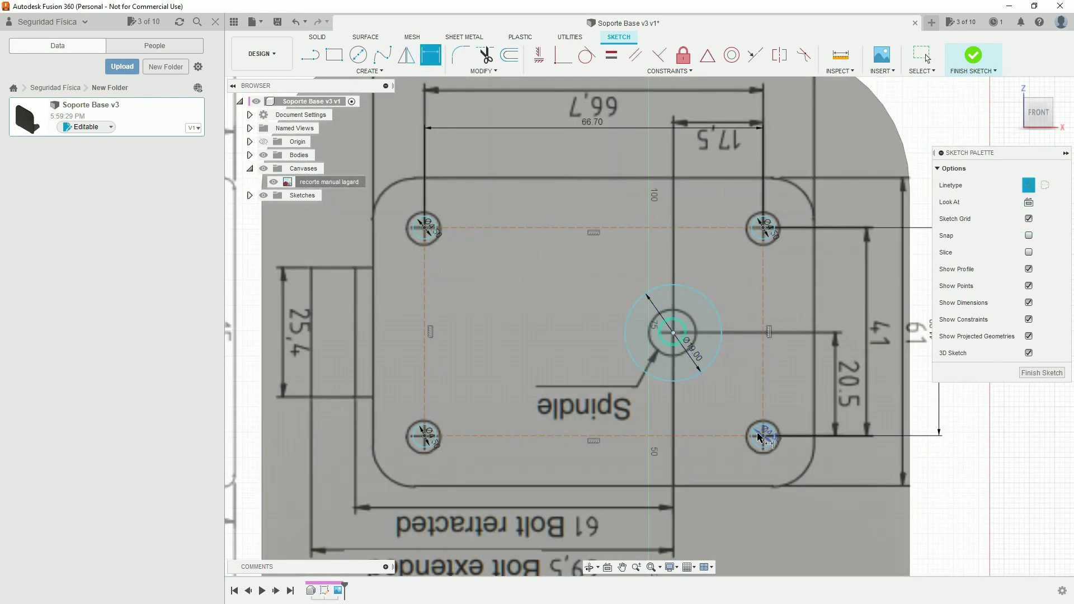
left_click(762, 436)
left_click(674, 333)
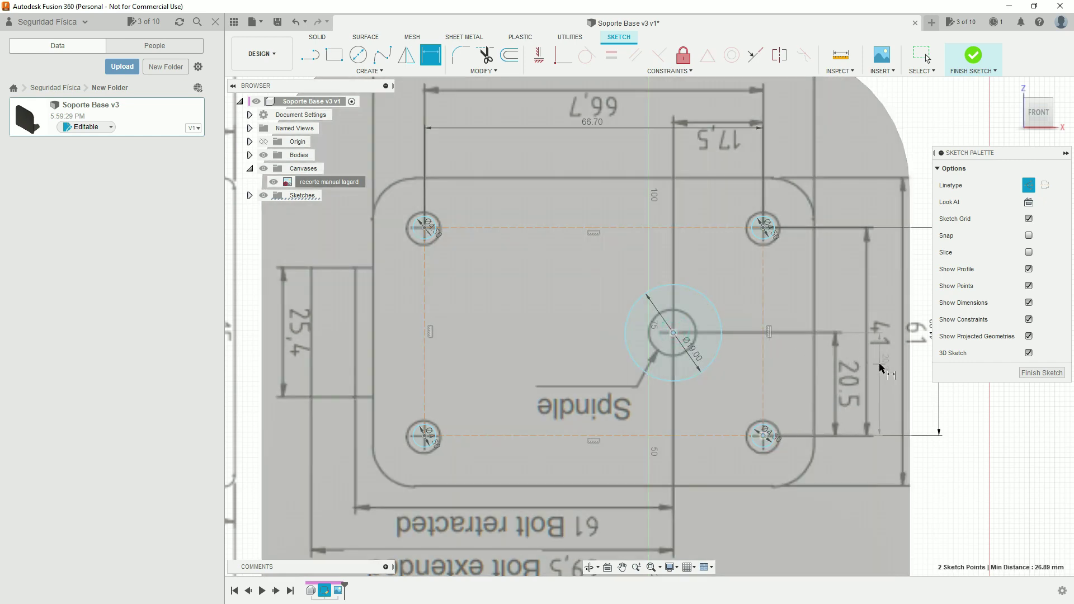
left_click(809, 367)
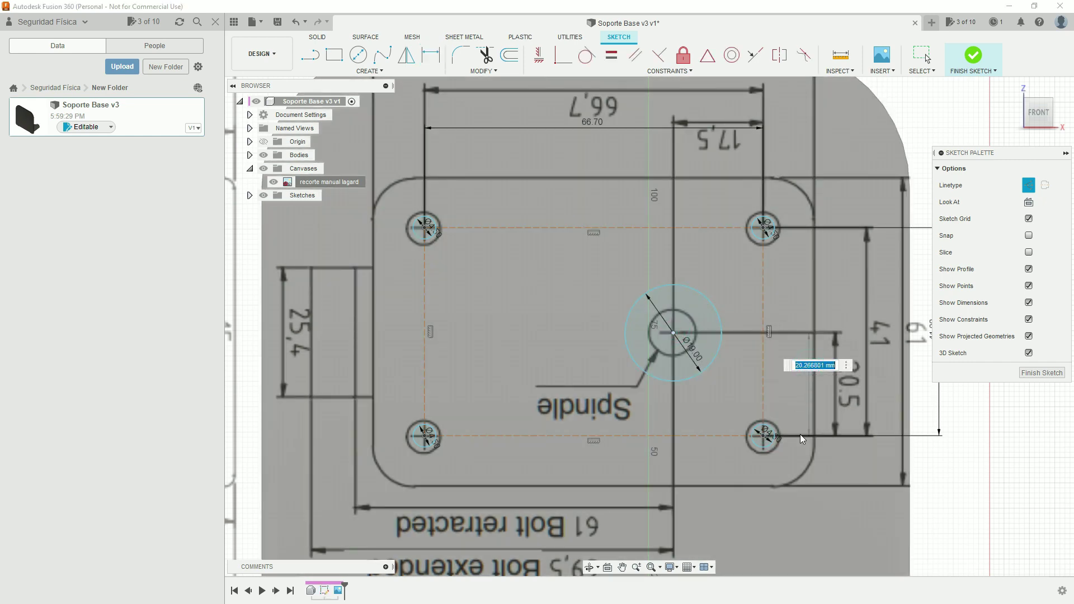
type("20.5")
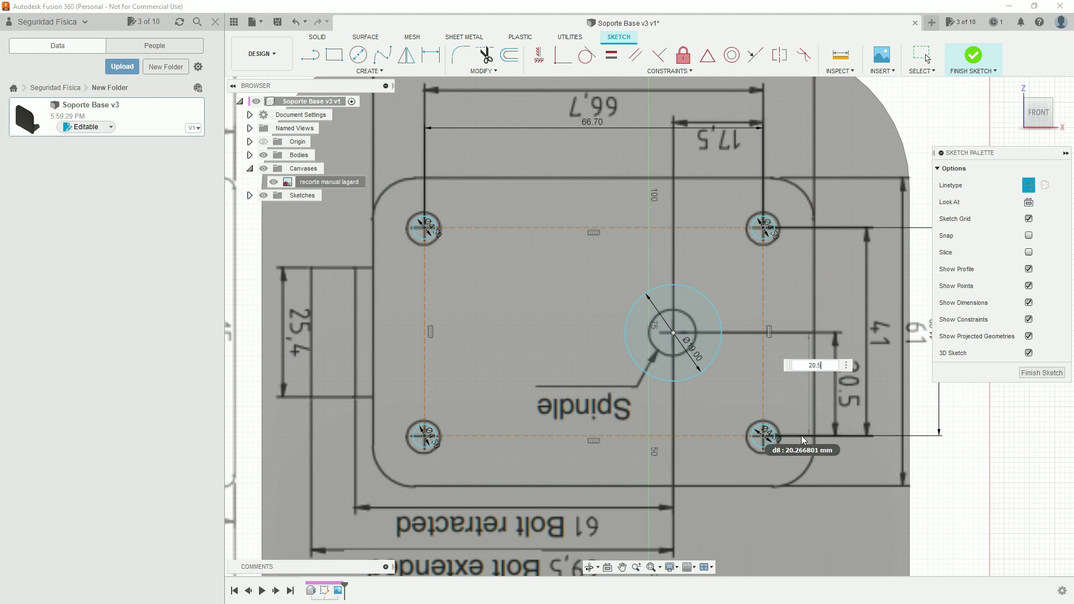
key("Return")
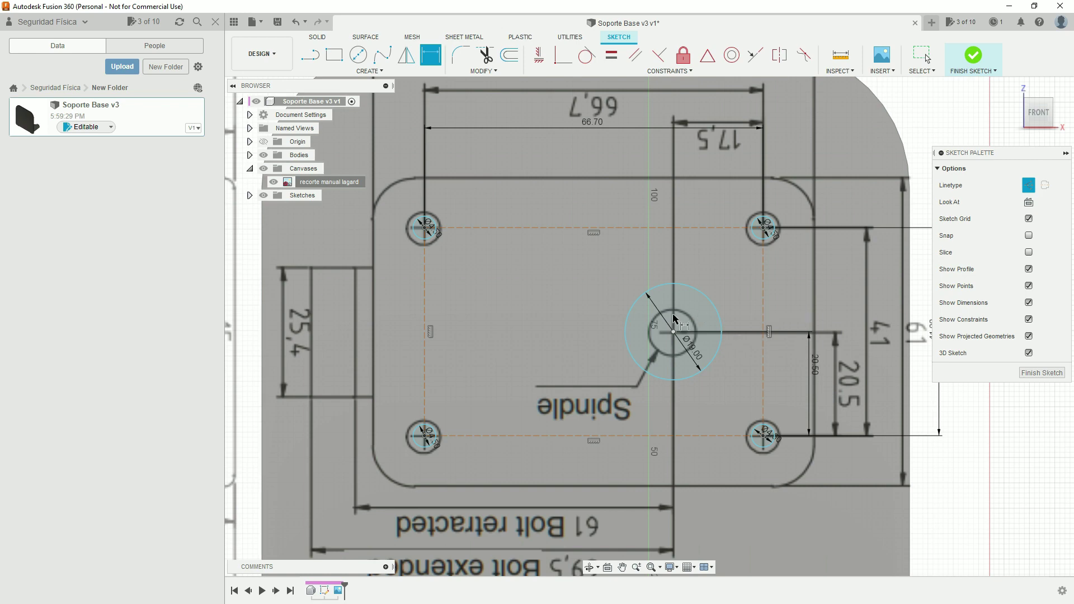
Dimension the spindle centre 17.5 mm horizontally from the rectangle's top-right corner.
left_click(673, 332)
left_click(764, 228, "shift")
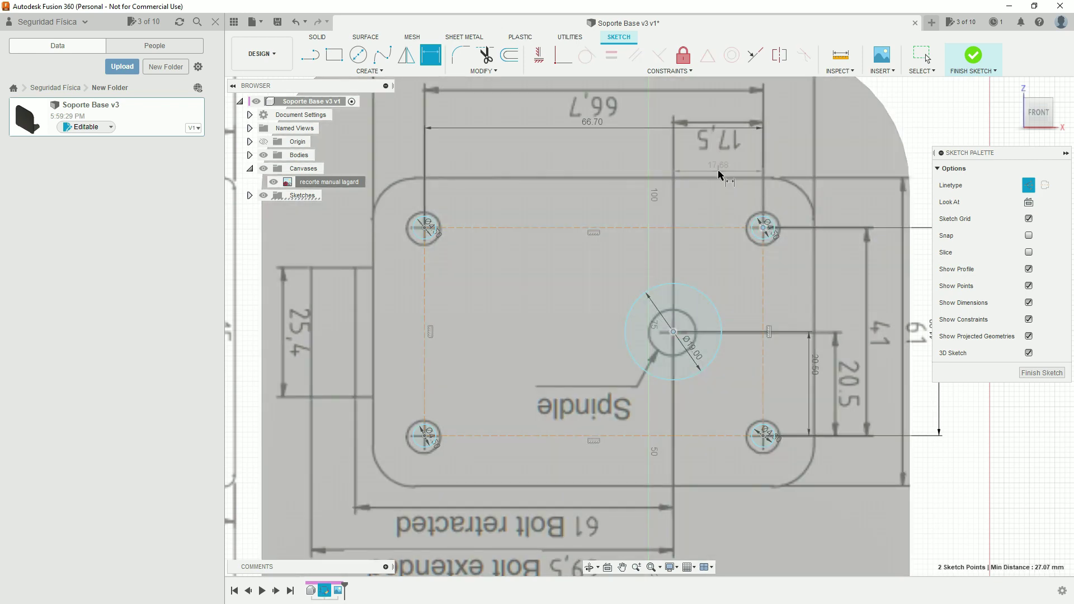
left_click(718, 169)
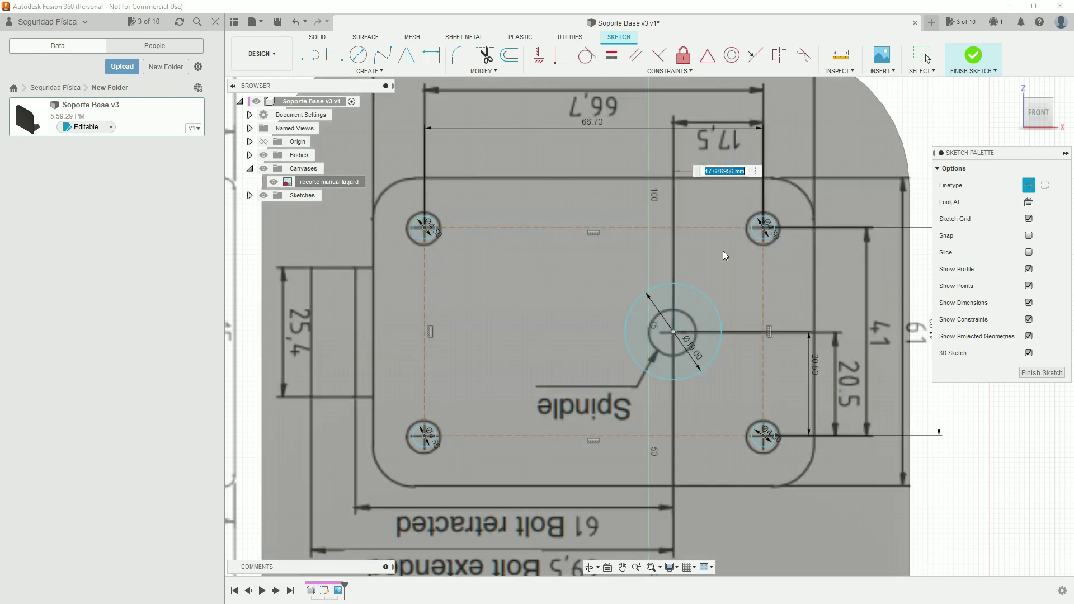
type("17.5")
key("Return")
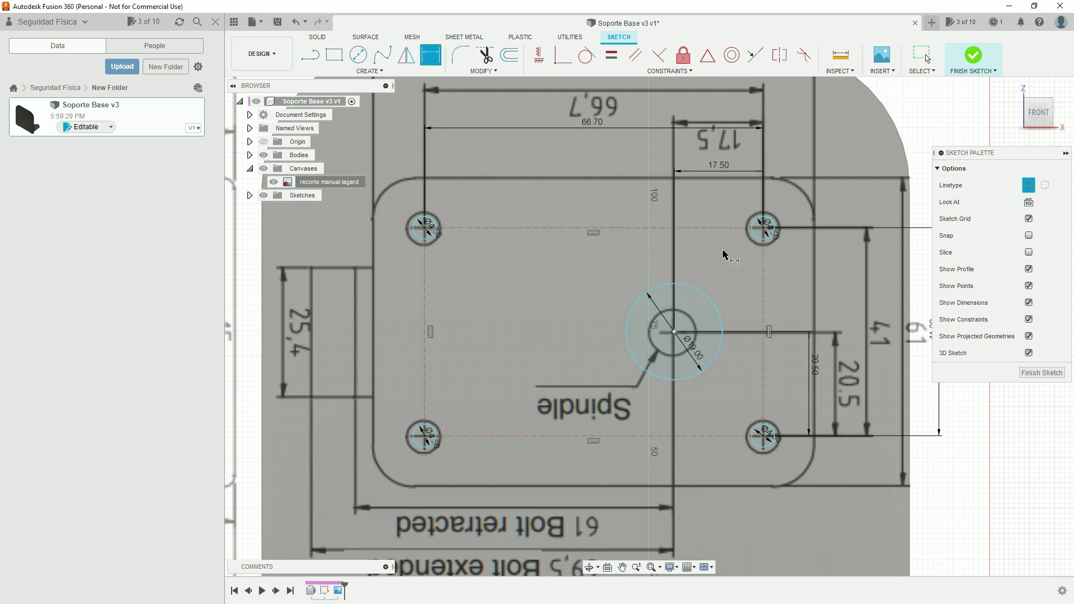
scroll(690, 433, "down", 3)
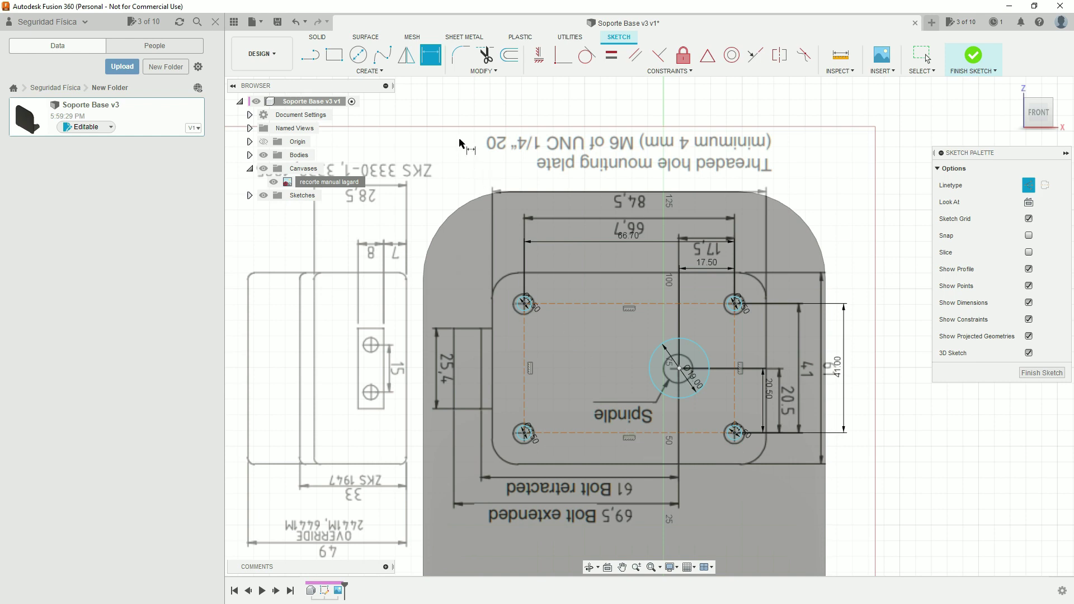
Draw the first 16 × 16 mm centre rectangle around a bolt hole.
left_click(370, 71)
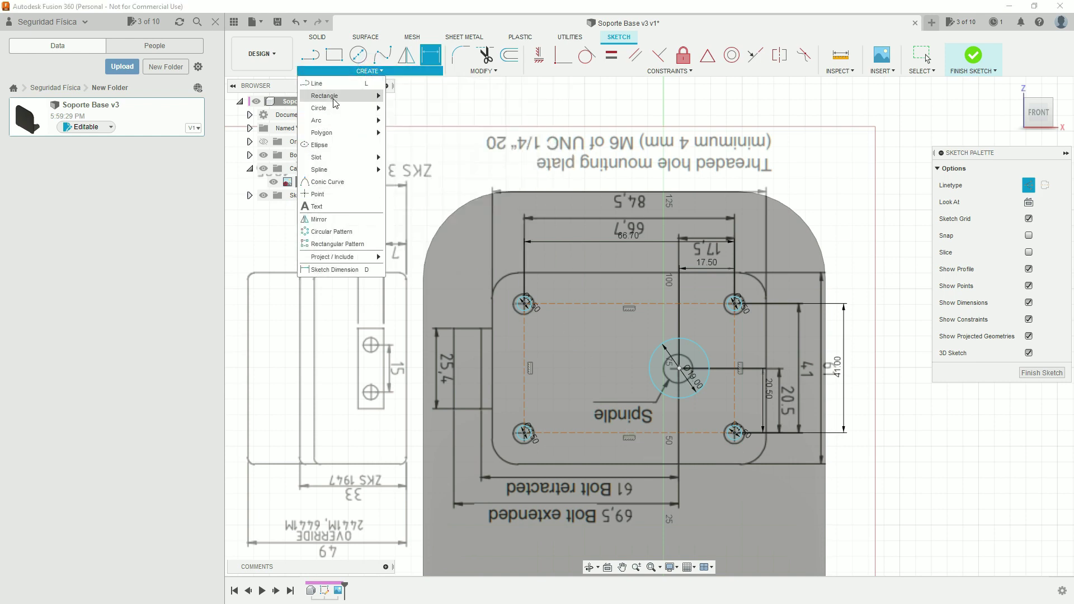
left_click(418, 121)
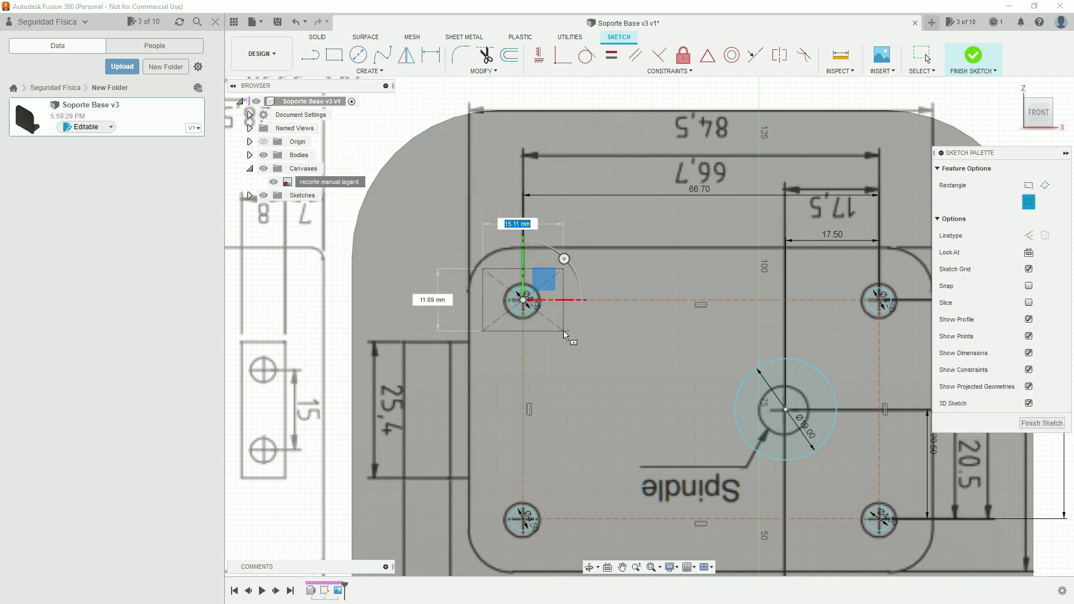
type("16")
key("Tab")
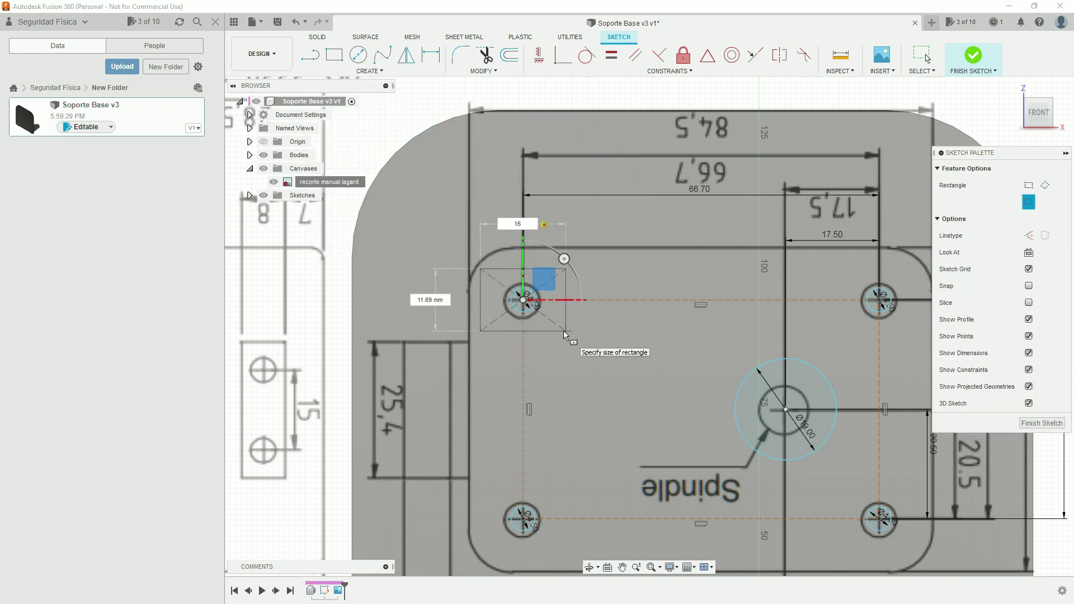
type("16")
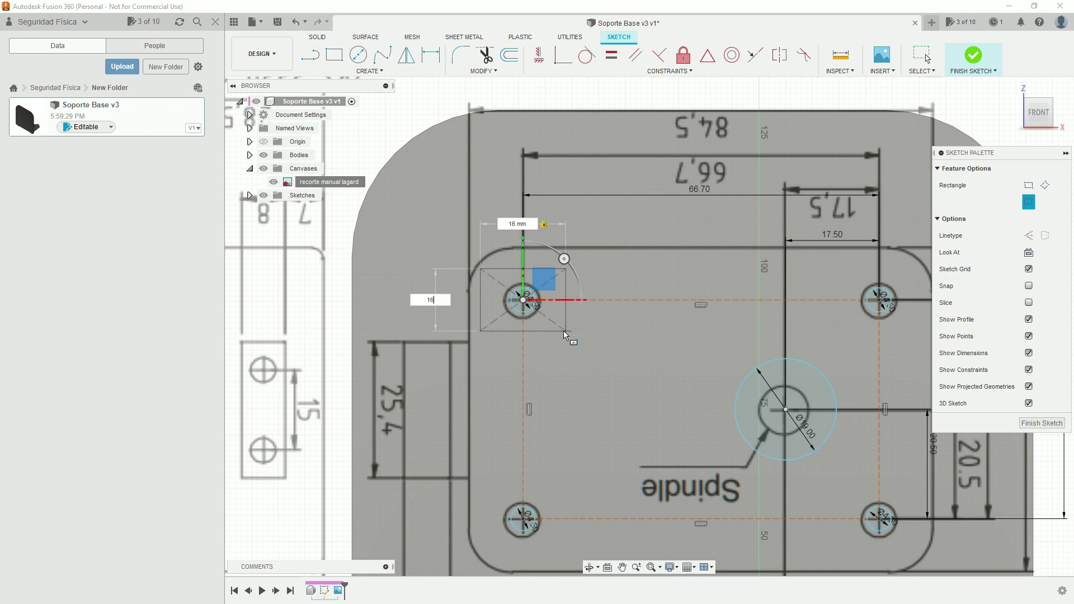
key("Return")
key("Escape")
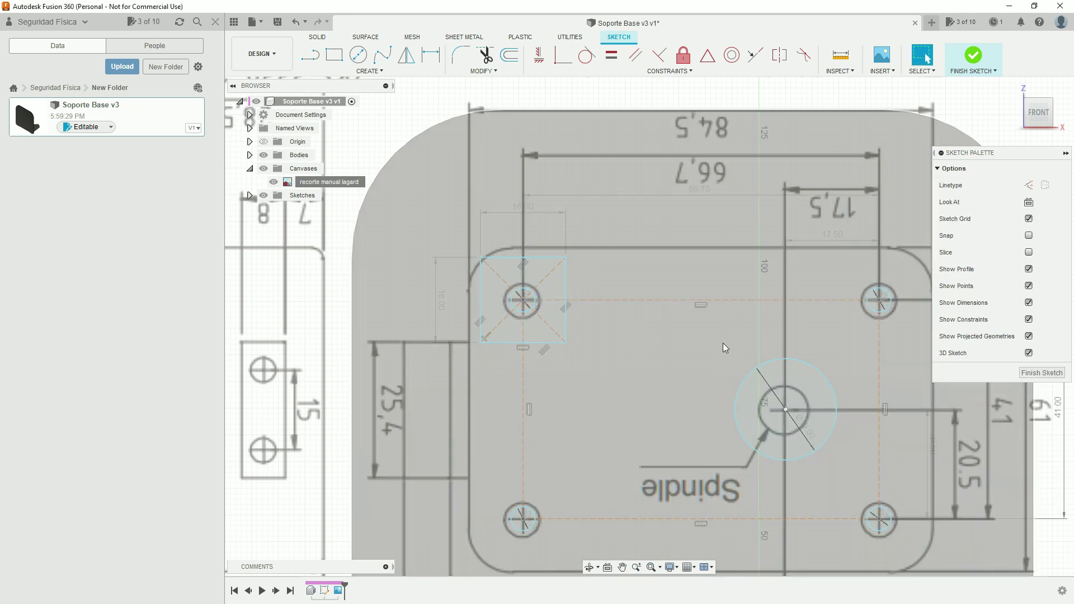
Place 16 × 16 mm centred squares on the upper-right and lower-right bolt holes.
middle_click_drag(723, 348, 623, 326)
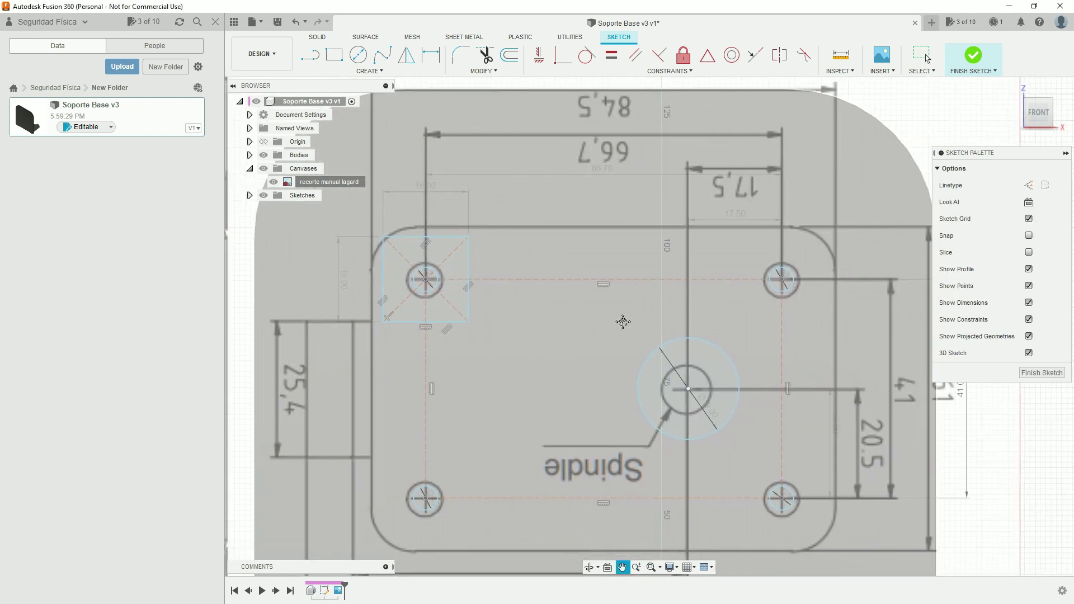
left_click(744, 289)
right_click(745, 284)
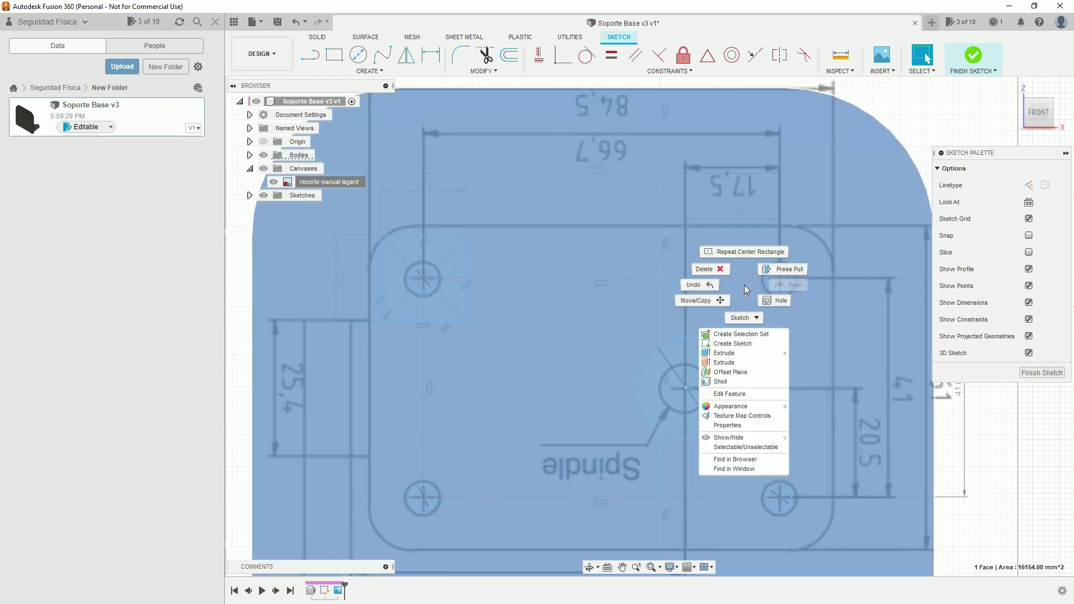
left_click(745, 252)
left_click(779, 278)
left_click(807, 309)
left_click(779, 496)
type("16")
key("Tab")
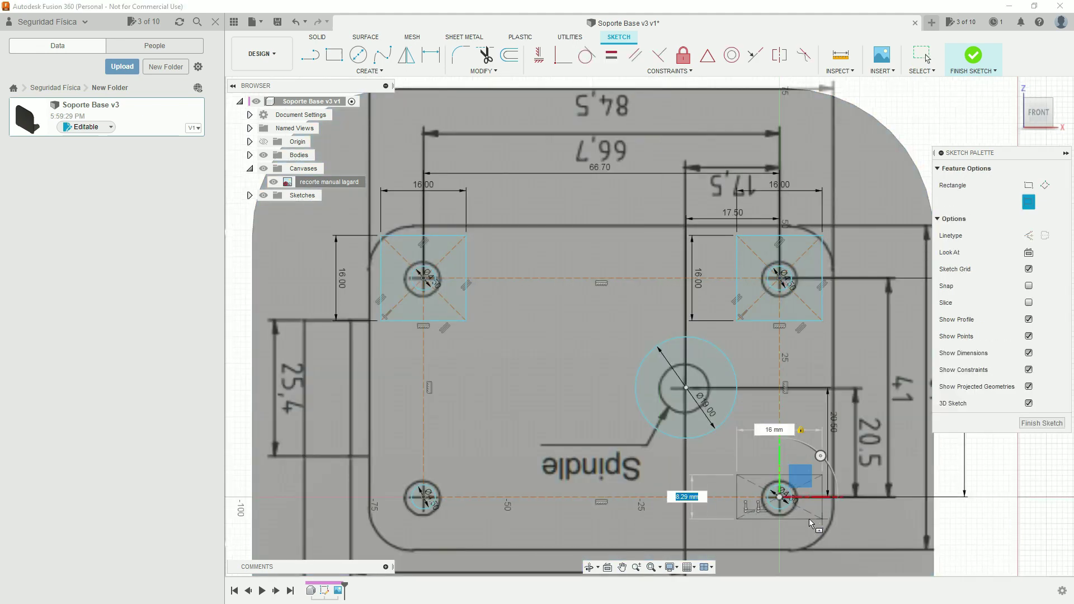
type("16")
Add the lower-left 16 × 16 mm square and make the upper-left square's top edge horizontal.
left_click(424, 496)
type("16")
key("Tab")
type("16")
key("Return")
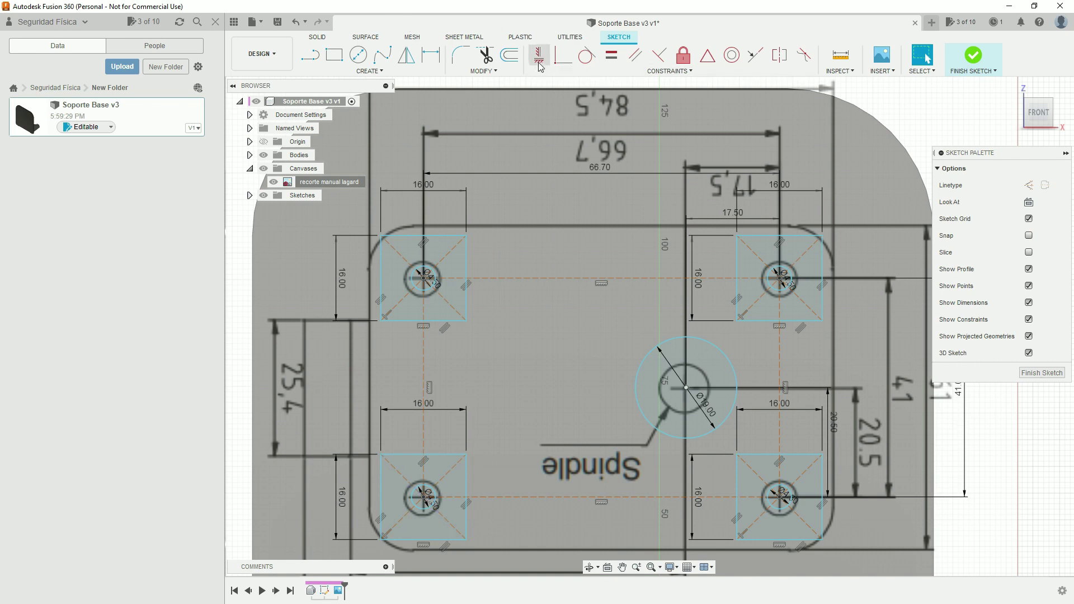
left_click(539, 55)
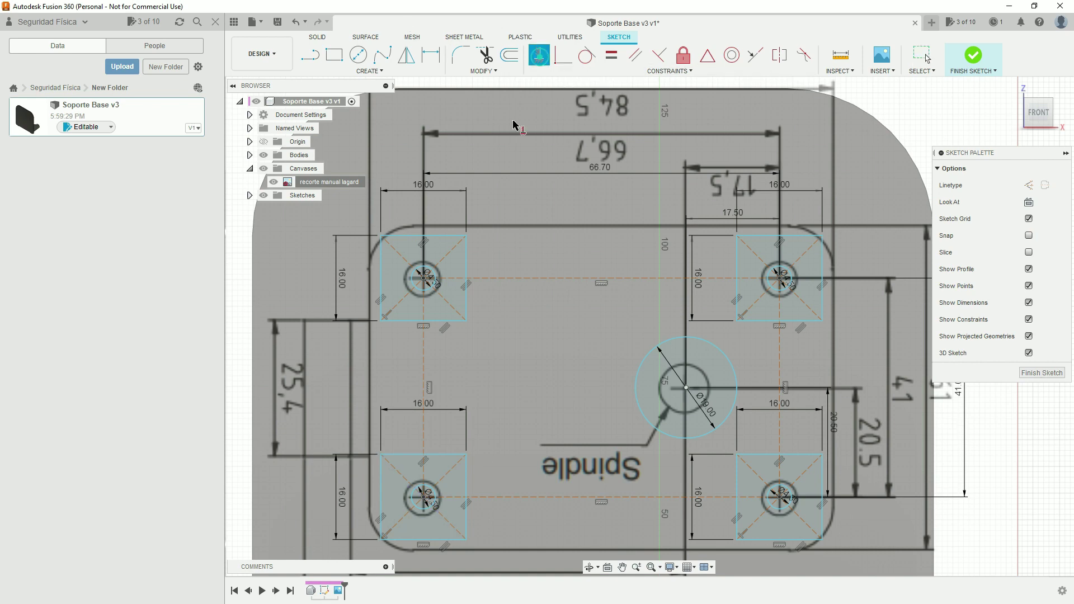
left_click(437, 237)
key("Escape")
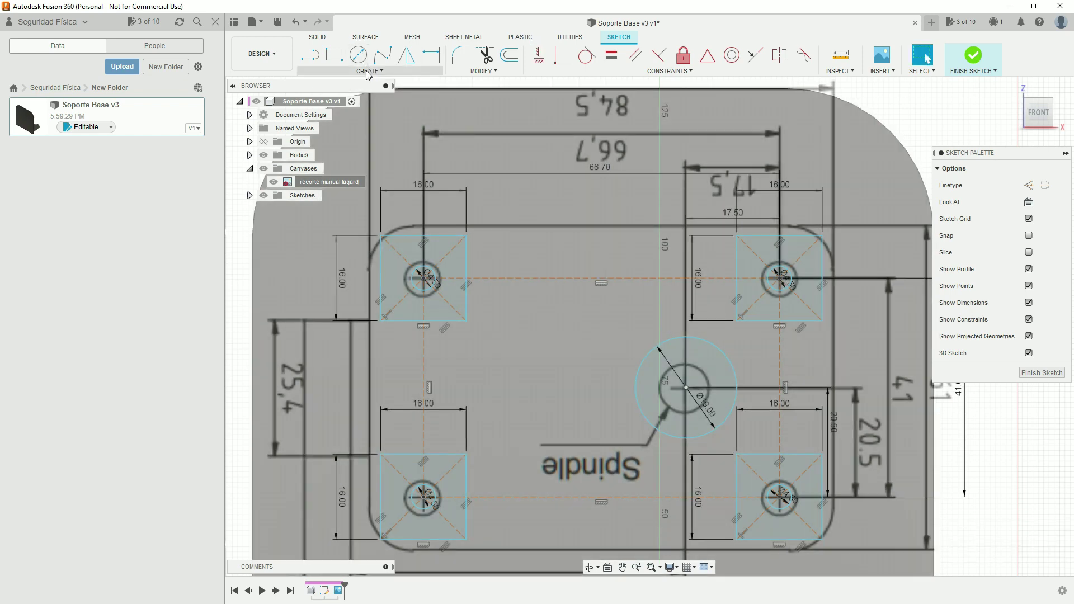
left_click(367, 71)
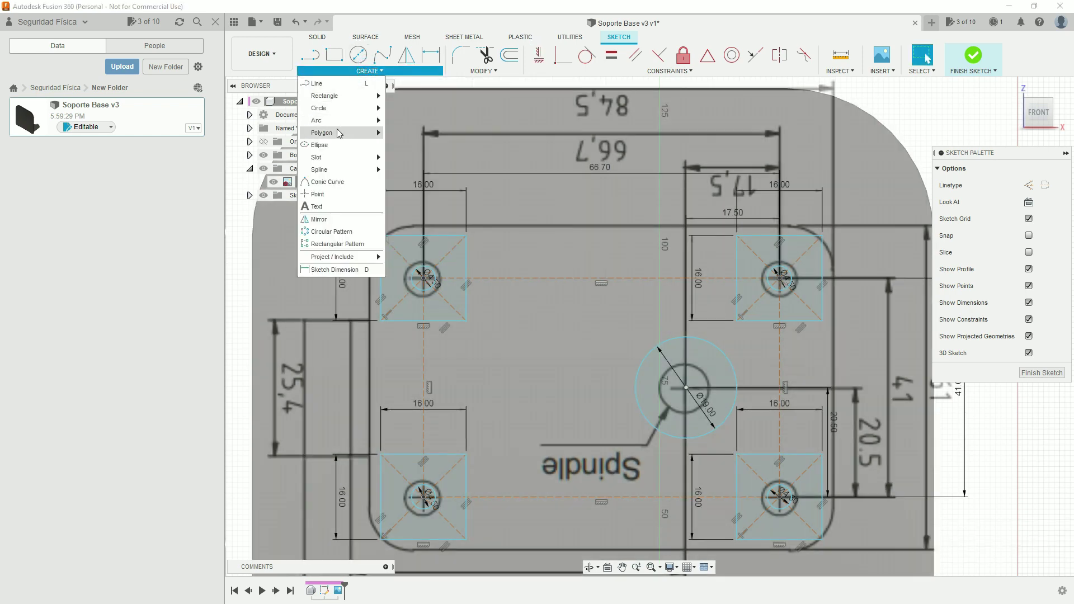
mouse_move(336, 132)
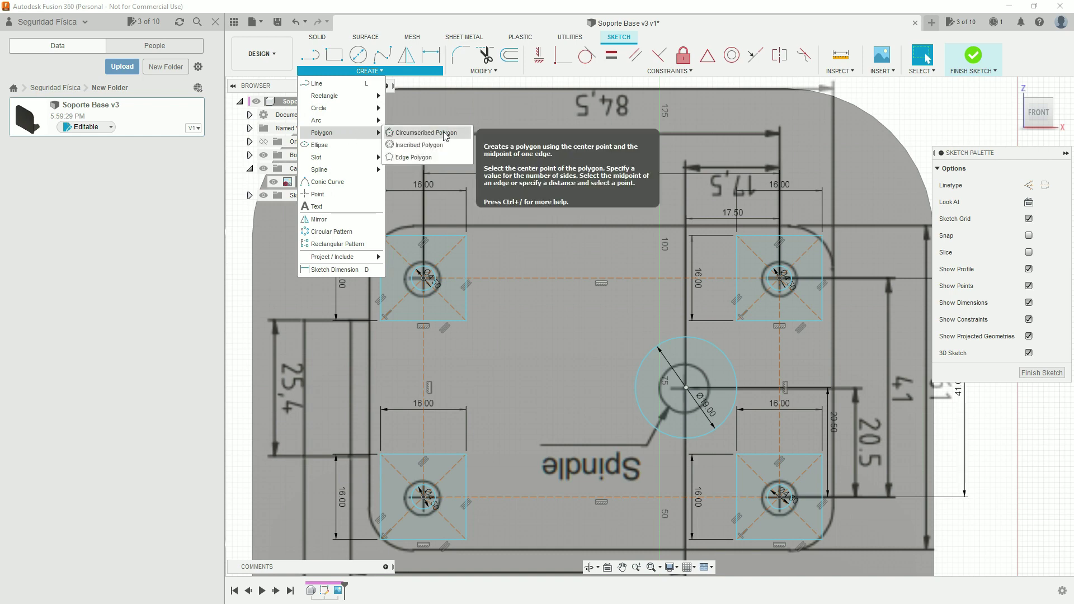
Draw a 3.75 mm hexagon on the upper-left bolt hole, constrain it vertical, then delete it.
left_click(445, 132)
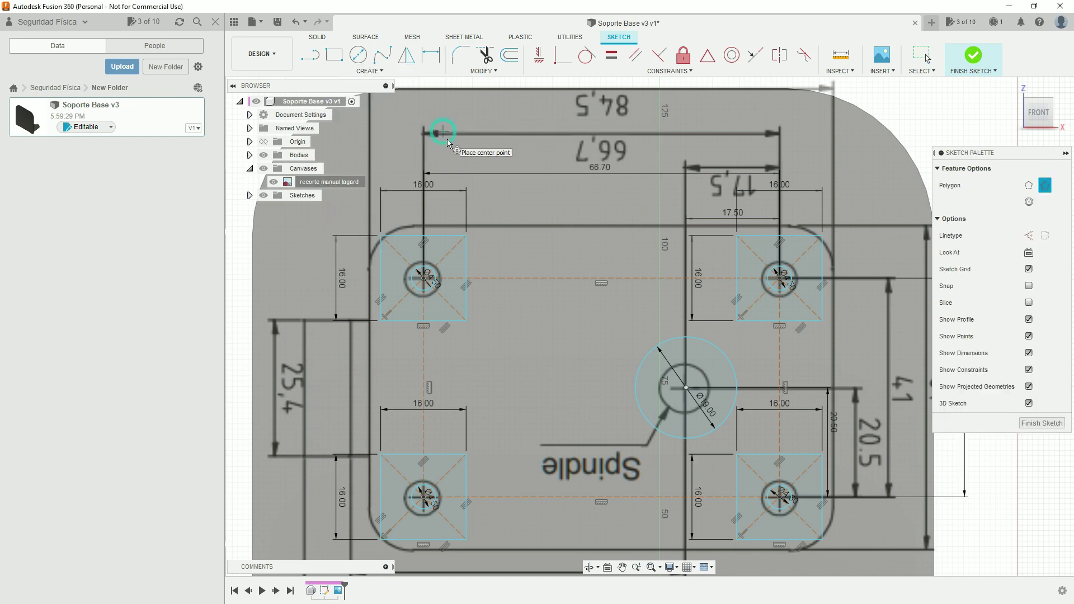
left_click(423, 278)
type("3")
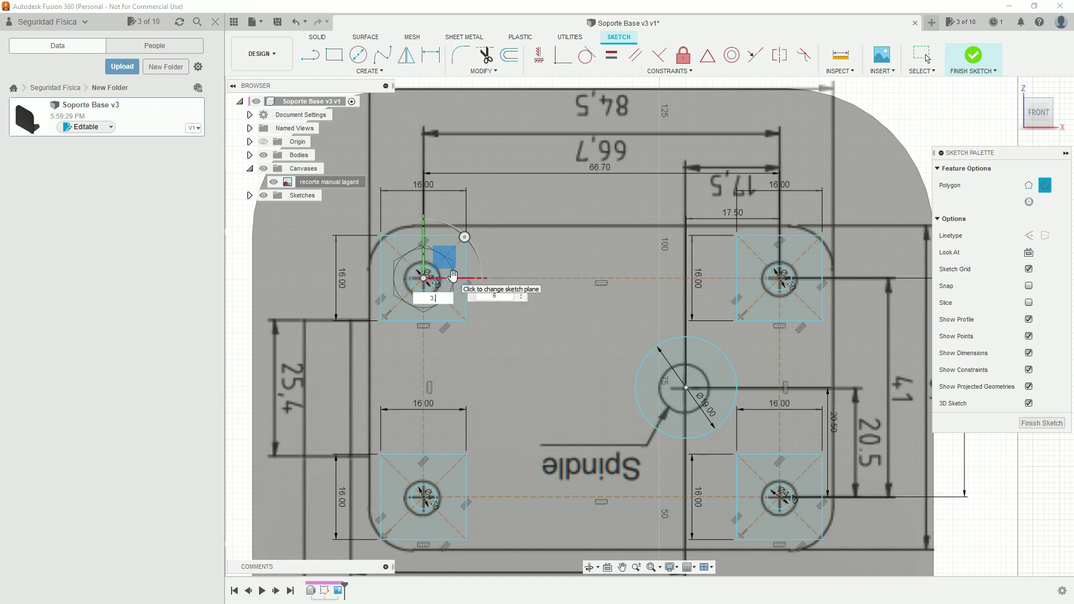
type(".75")
key("Return")
scroll(442, 274, "up", 5)
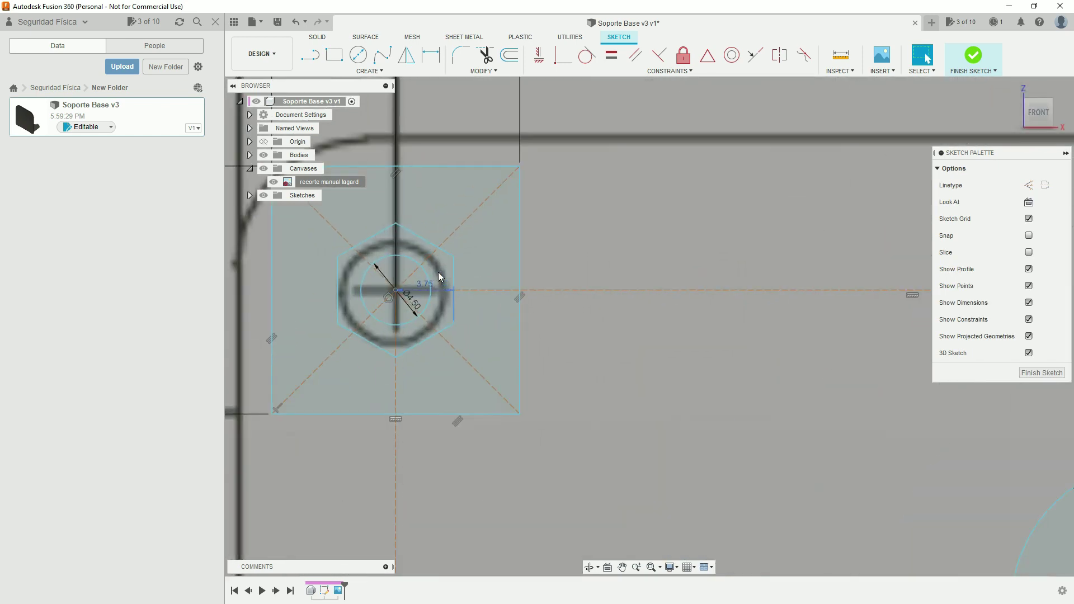
left_click(453, 284)
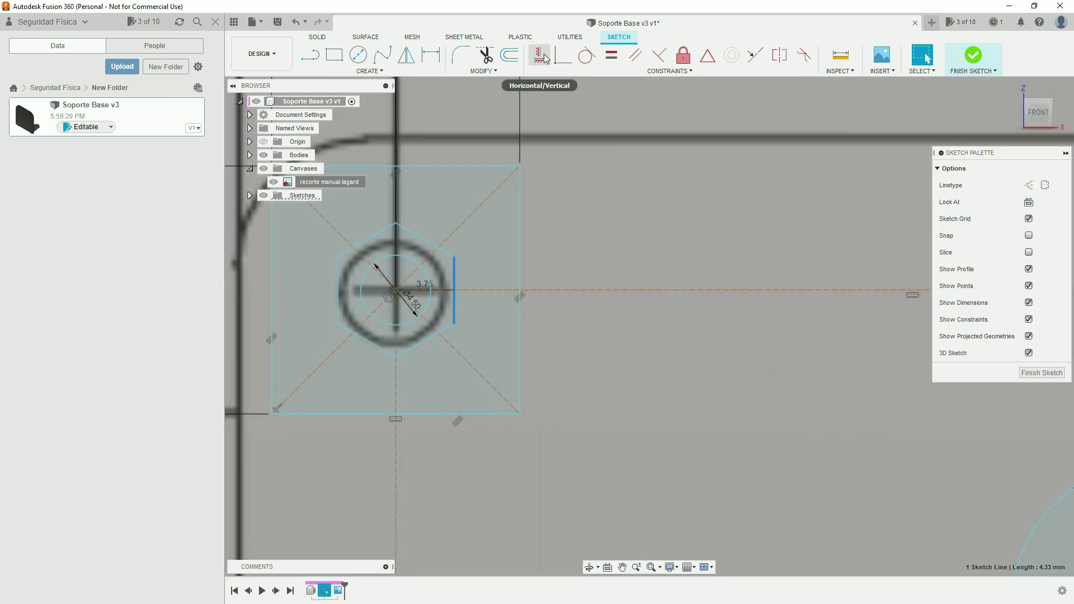
left_click(546, 58)
scroll(621, 356, "down", 2)
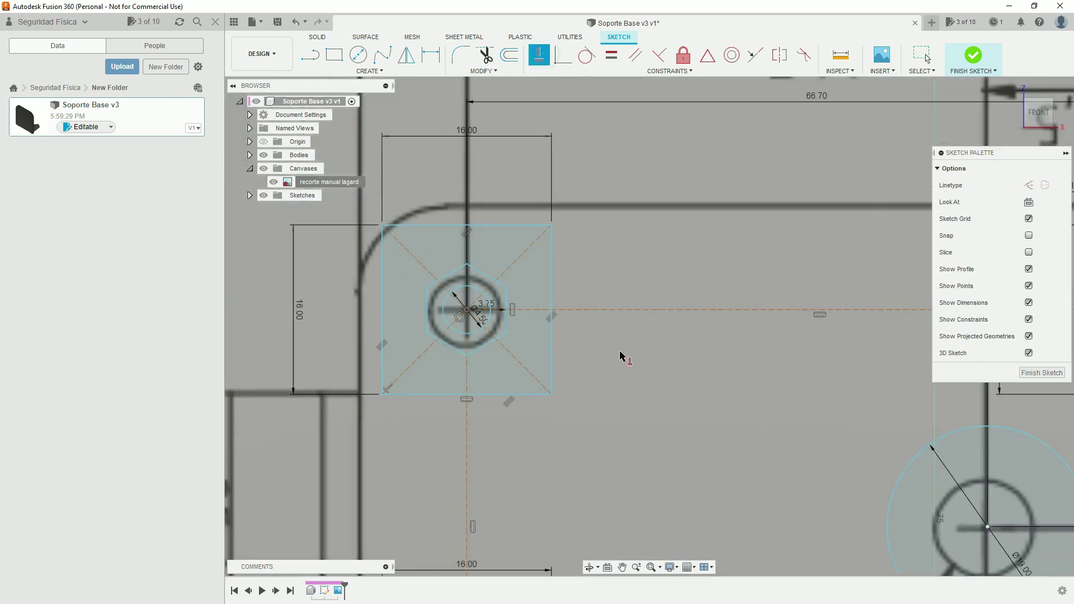
scroll(621, 356, "down", 3)
scroll(671, 314, "up", 2)
right_click(681, 321)
left_click(683, 360)
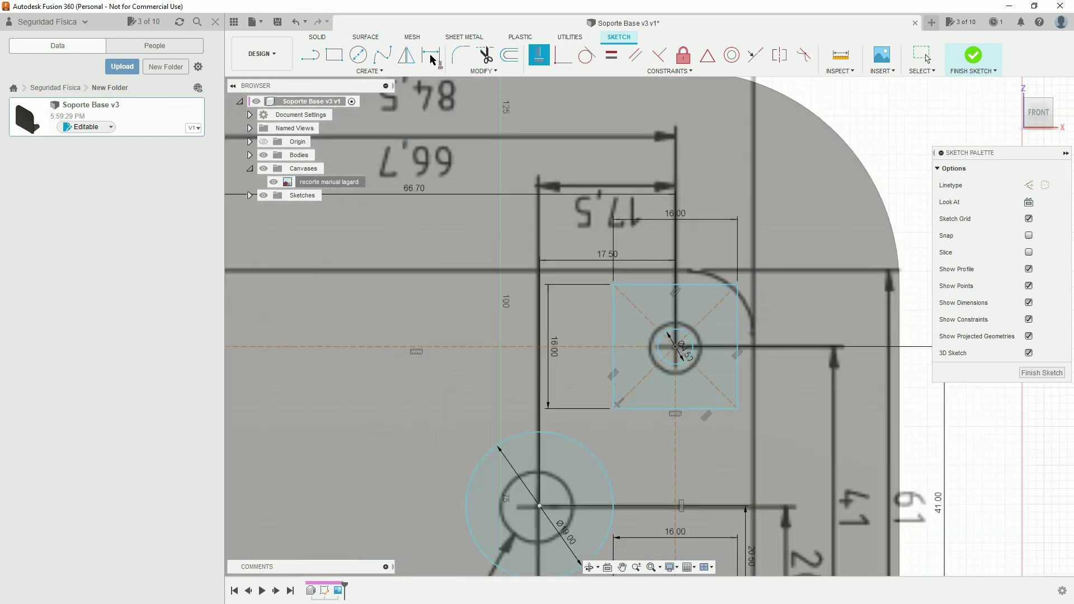
Draw a size-5 circumscribed hexagon on the upper-right bolt hole with a straightened edge.
left_click(369, 71)
left_click(336, 137)
left_click(675, 347)
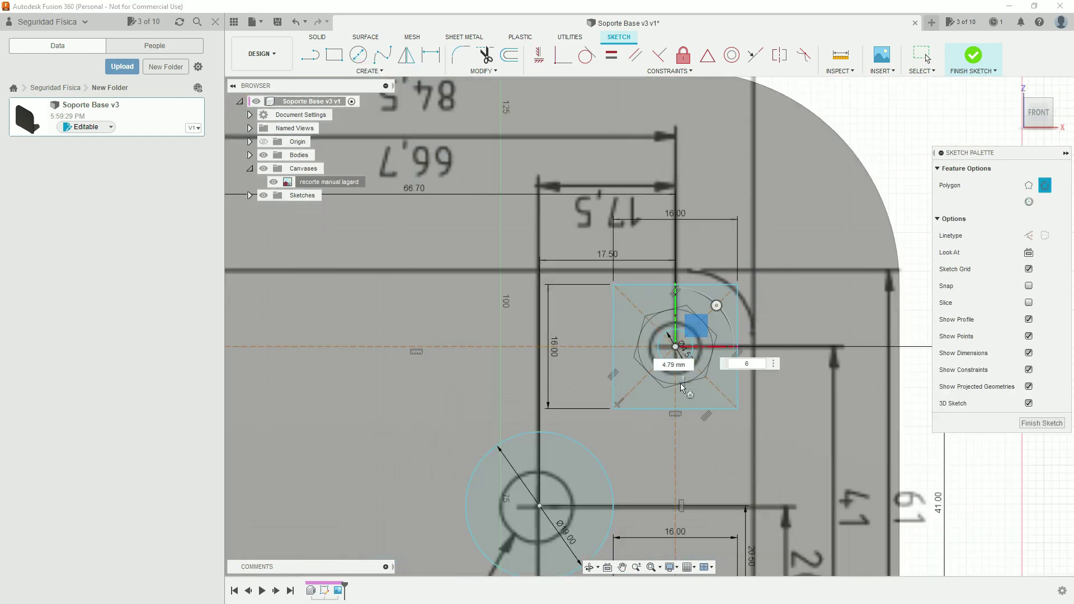
type("5")
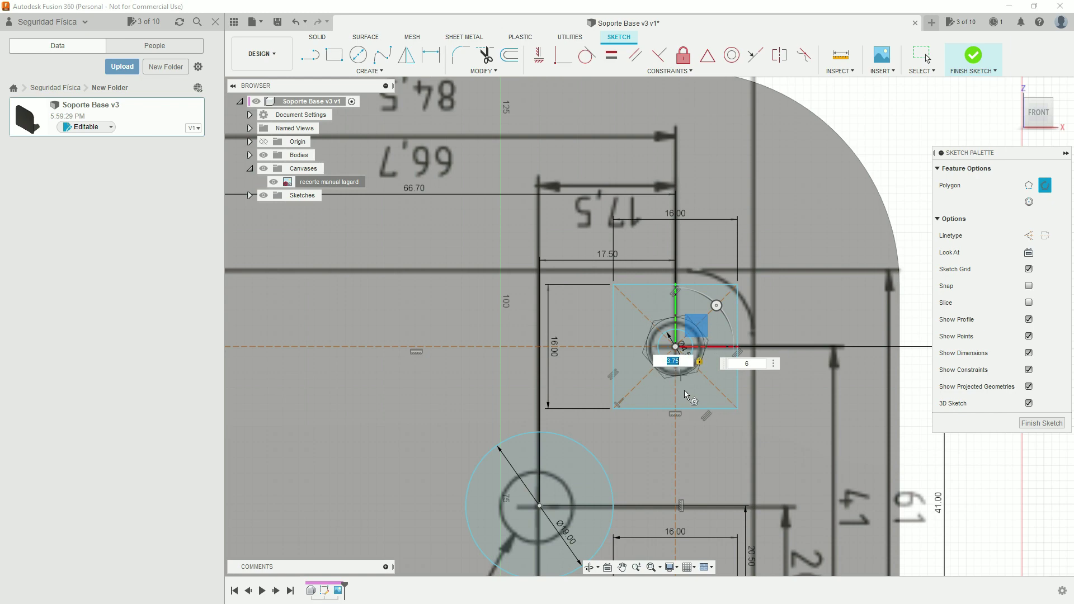
key("Return")
left_click(538, 54)
scroll(432, 415, "down", 5)
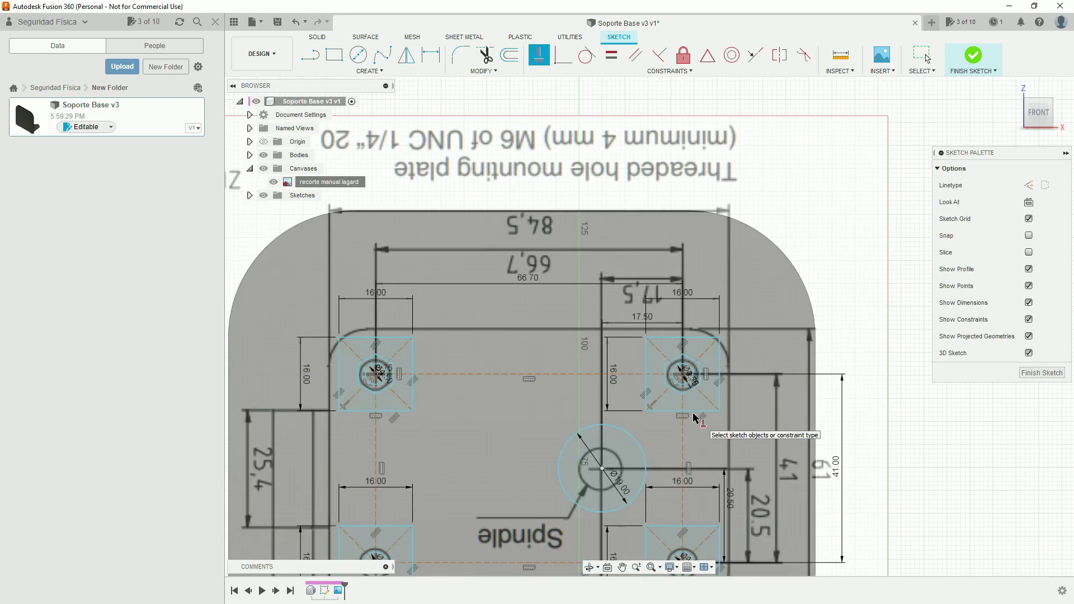
scroll(431, 415, "up", 10)
Add circumscribed hexagons on the lower-left (2.75 mm) and lower-right bolt holes, edges constrained.
left_click(369, 71)
left_click(427, 130)
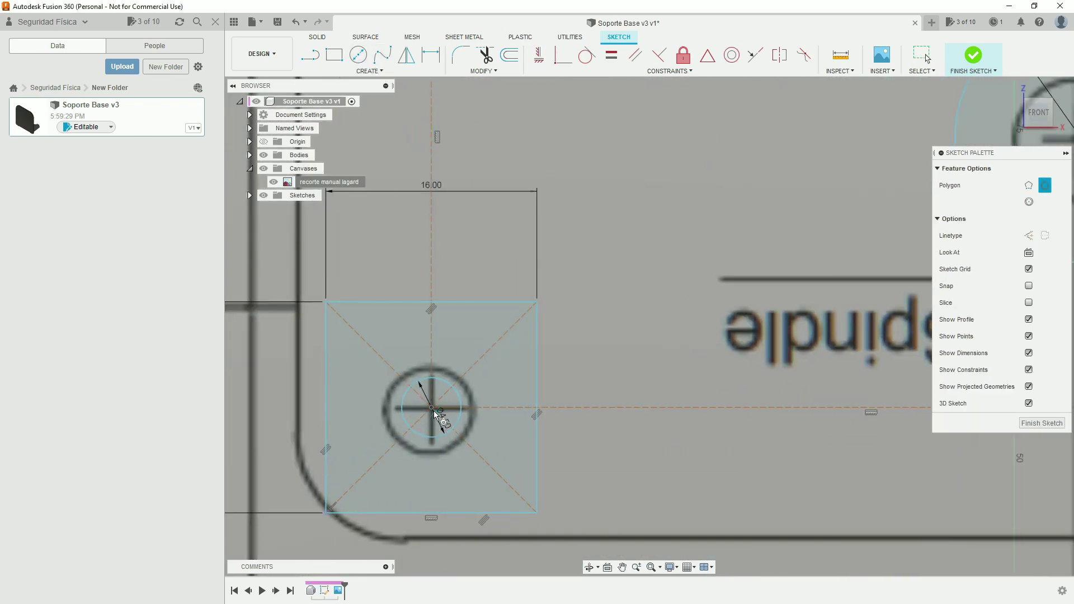
left_click(431, 407)
type("2.75")
key("Return")
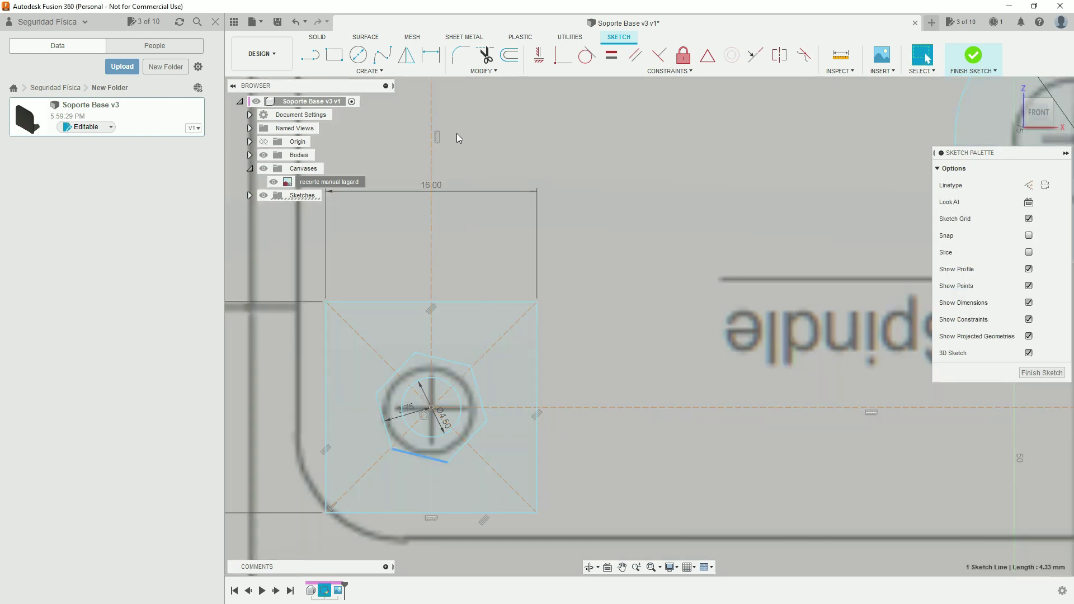
left_click(539, 55)
middle_click_drag(520, 448, 812, 423)
left_click(369, 71)
left_click(427, 130)
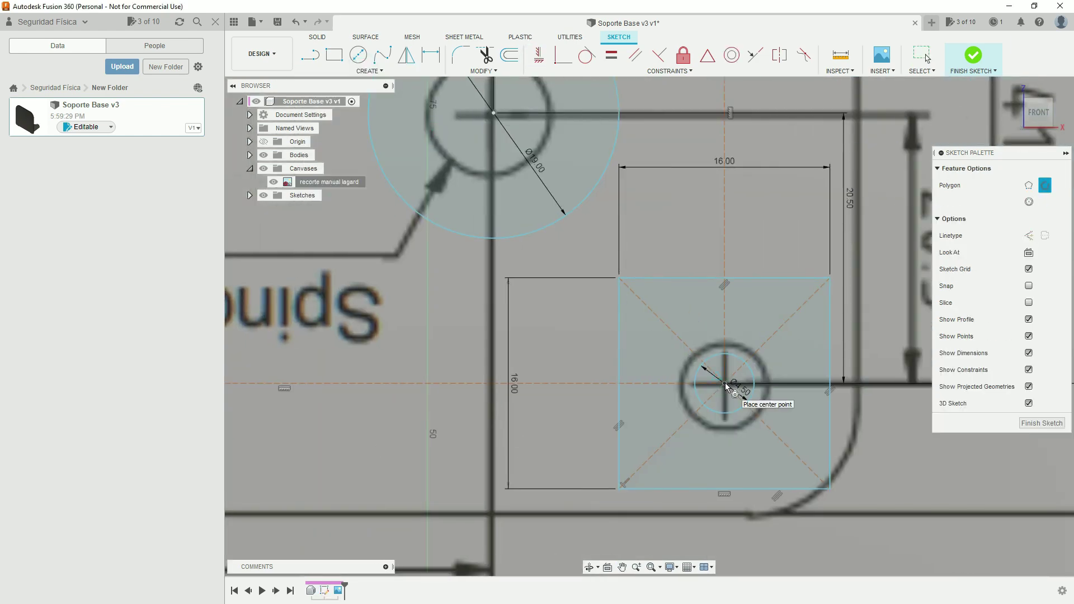
left_click(724, 383)
type("3.75")
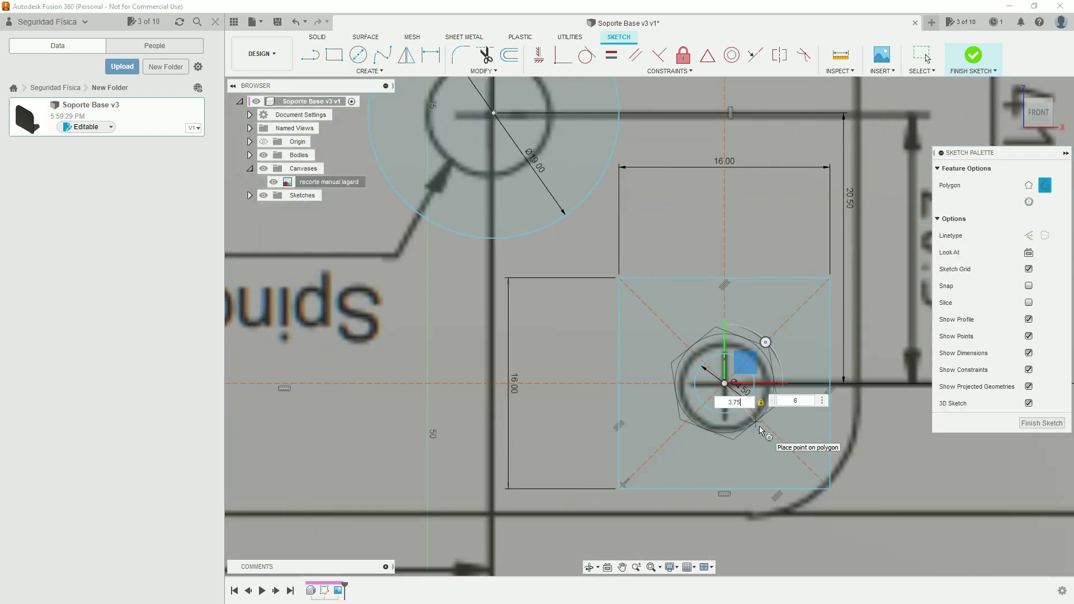
key("Return")
left_click(539, 54)
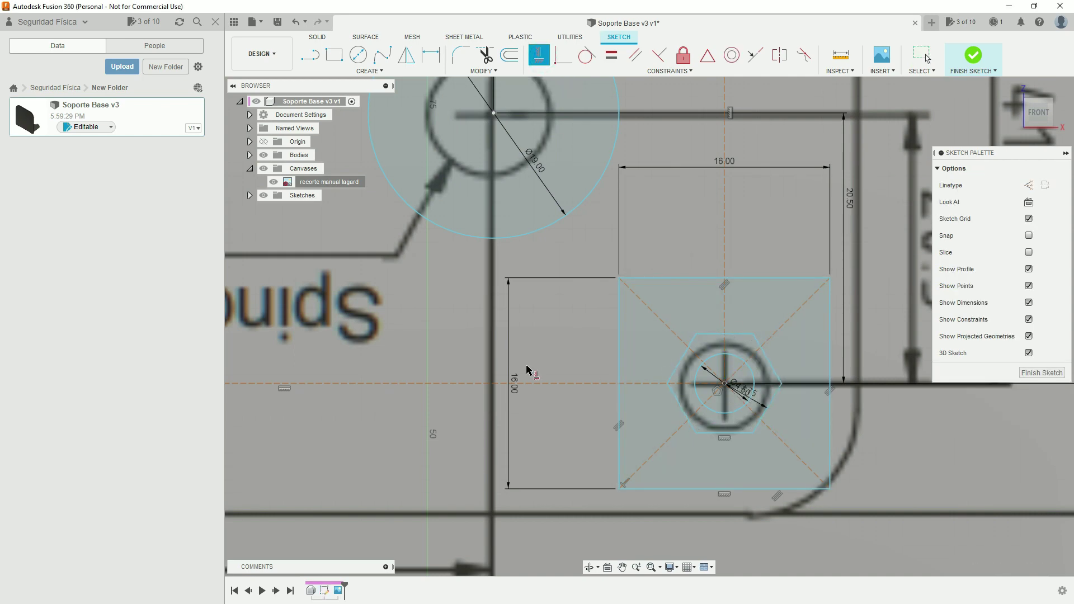
Pan around the sketch and start a line beside a bolt hole.
scroll(526, 370, "down", 3)
scroll(540, 312, "down", 2)
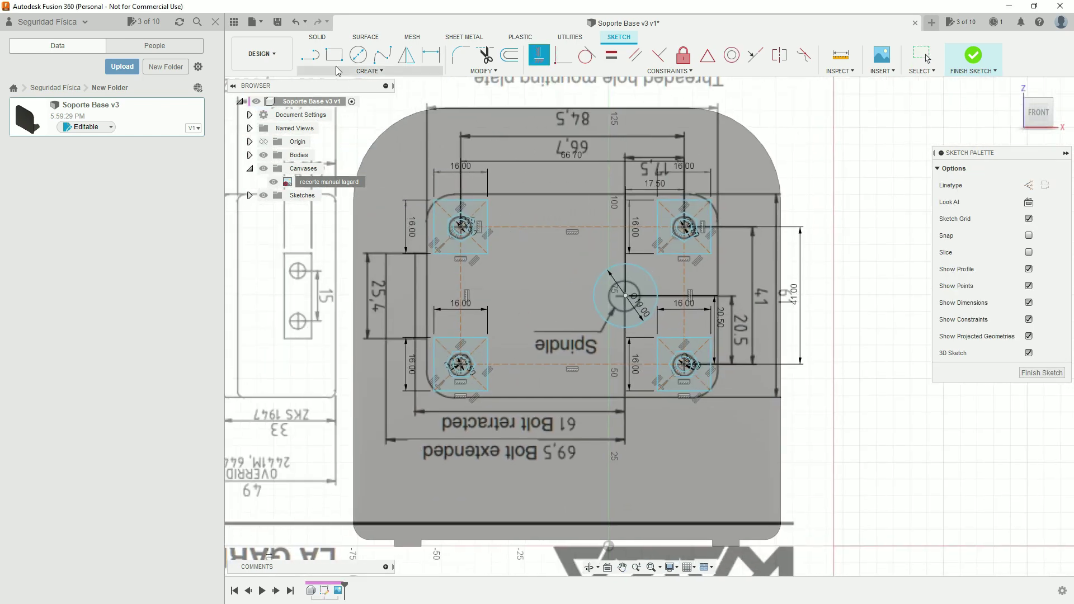
scroll(442, 212, "up", 2)
scroll(442, 211, "up", 3)
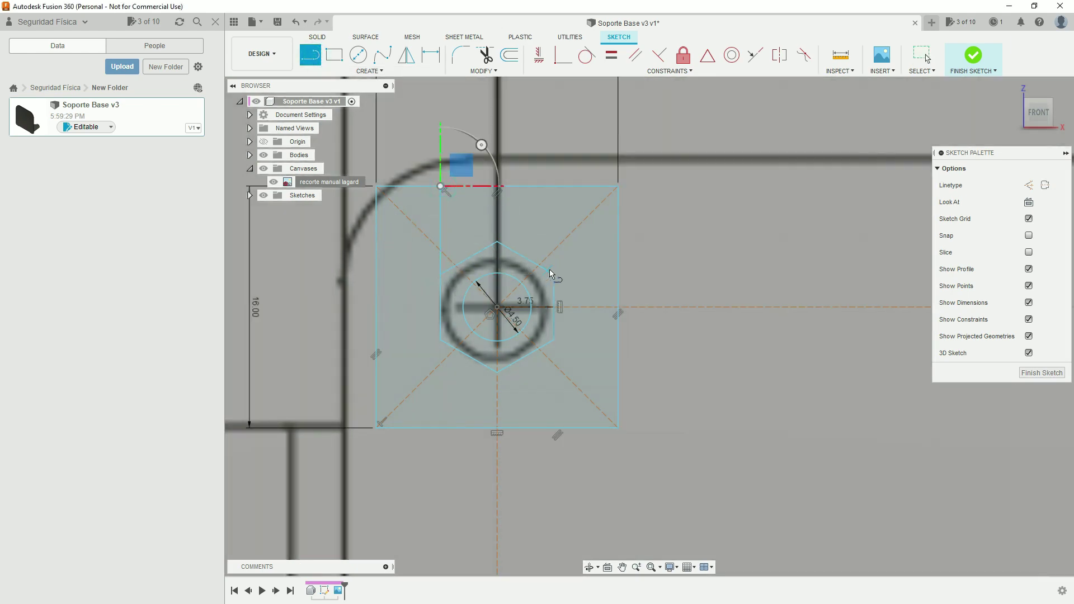
scroll(710, 341, "down", 5)
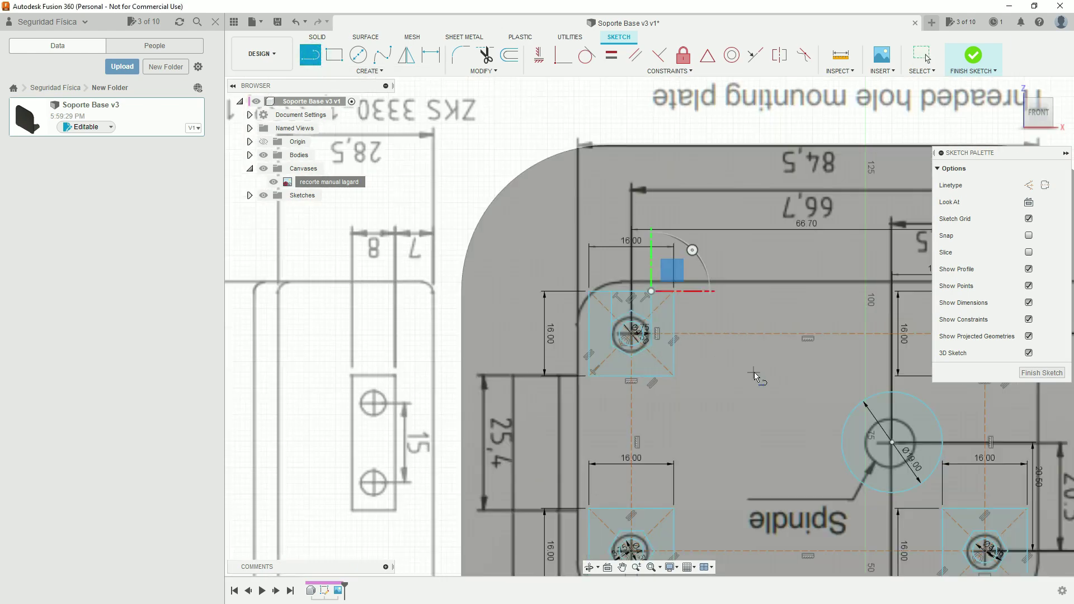
middle_click_drag(758, 376, 502, 330)
scroll(578, 404, "up", 5)
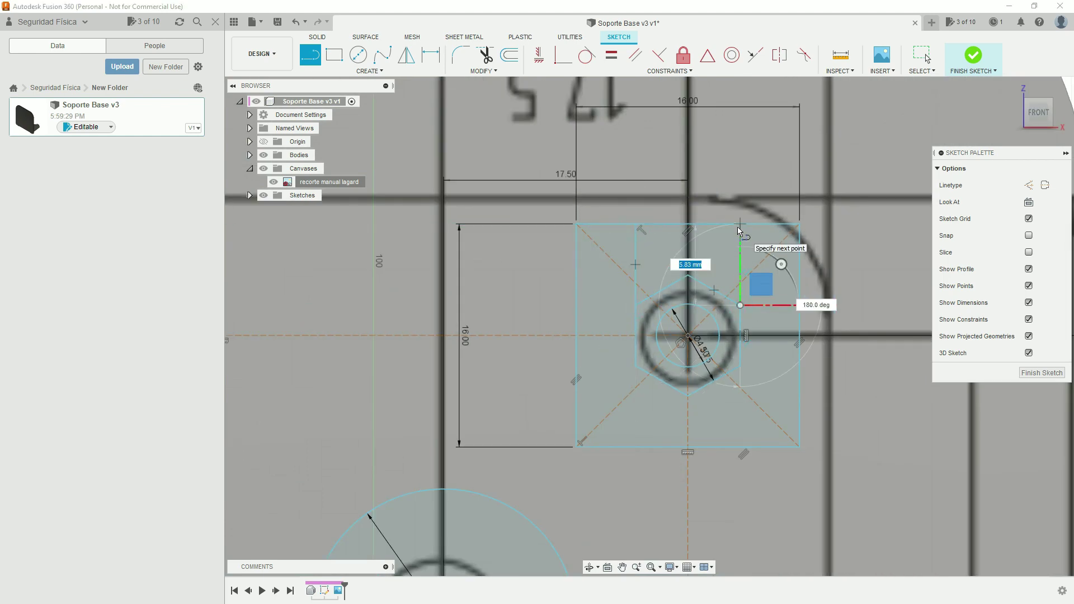
scroll(712, 334, "down", 3)
middle_click_drag(731, 427, 944, 429)
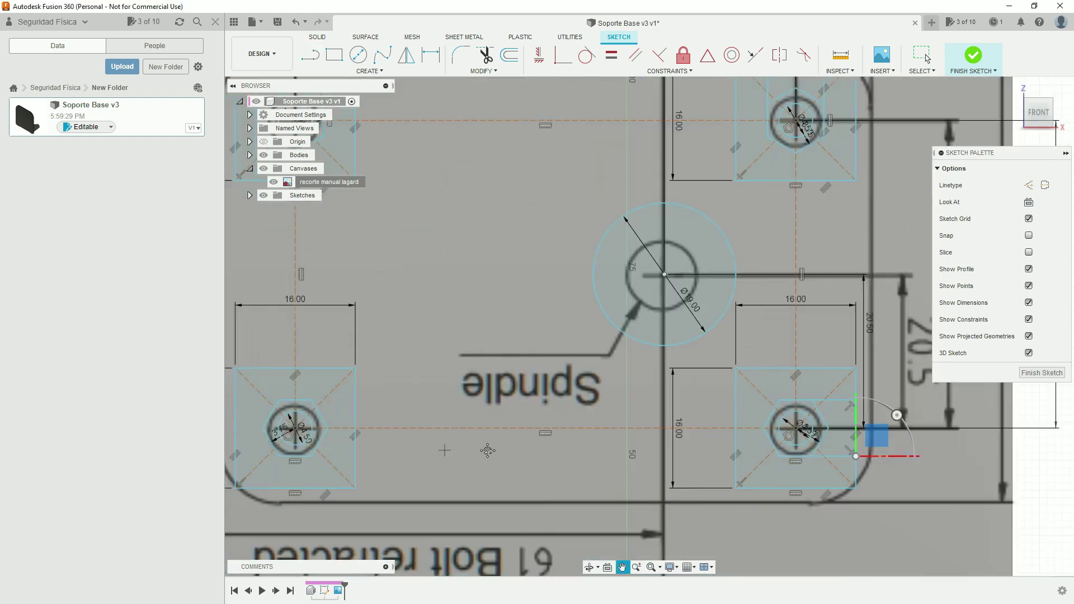
left_click(392, 456)
scroll(667, 446, "down", 2)
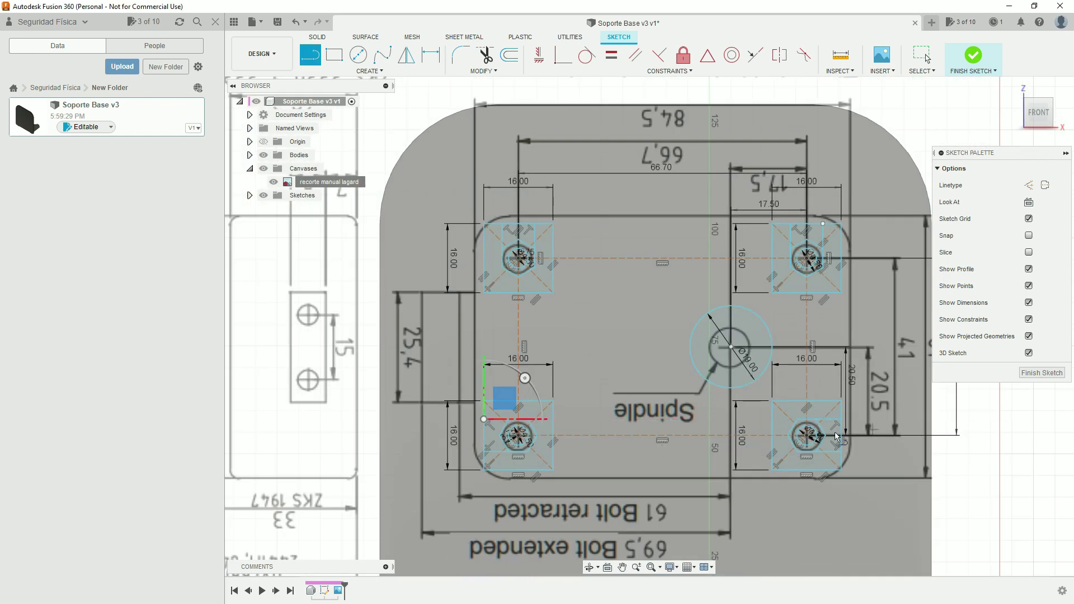
Finish the nut-boss sketch and hide the Canvases reference image.
left_click(1020, 374)
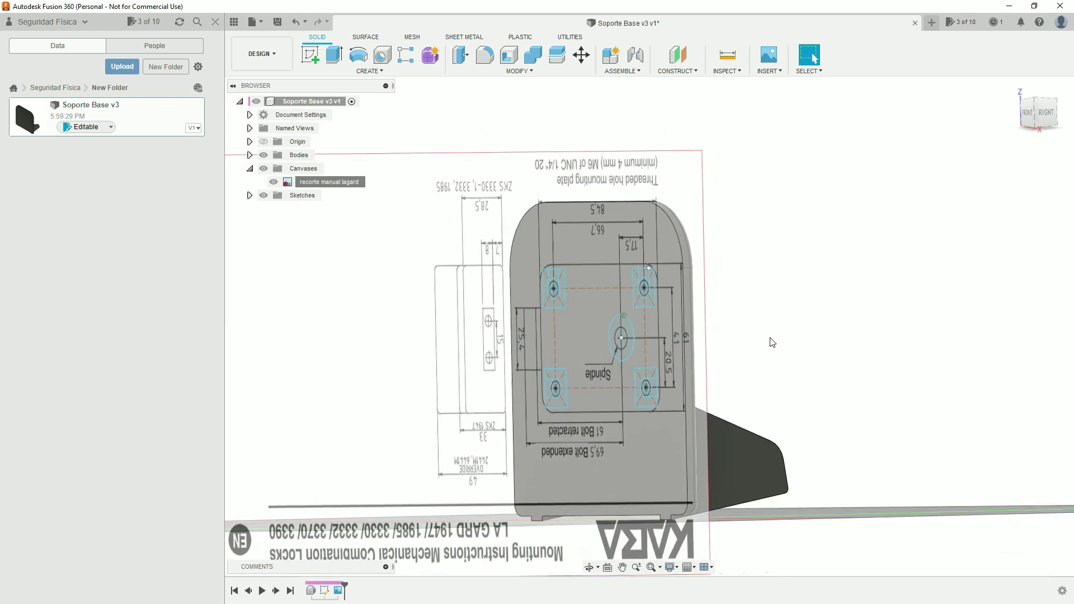
left_click(264, 169)
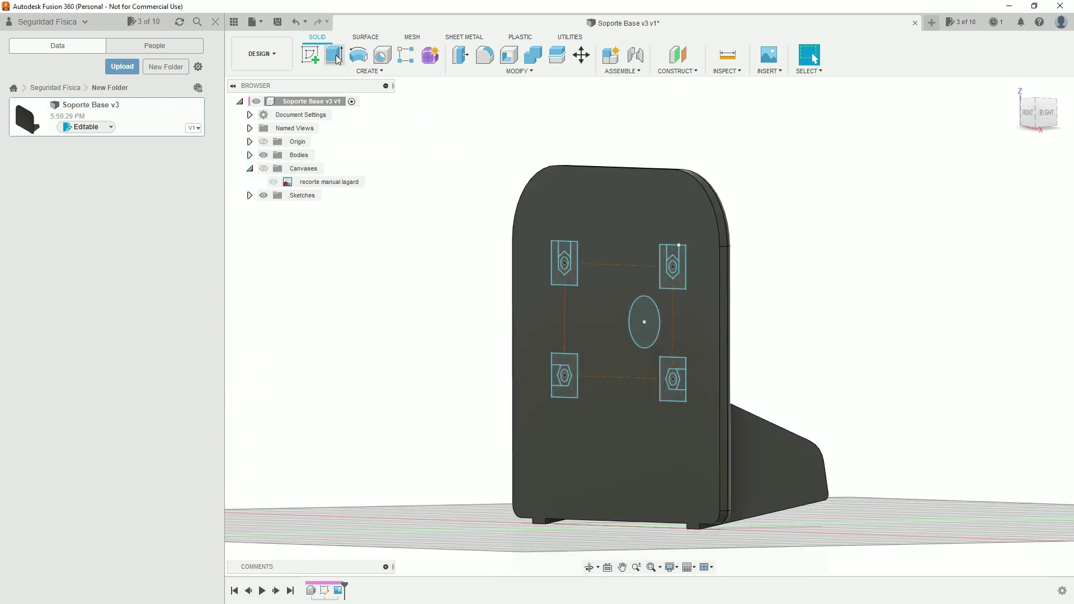
left_click(336, 60)
Extrude the top and bottom square slot profiles -17 mm as a Join, forming four bosses.
left_click(556, 247)
scroll(680, 213, "up", 5)
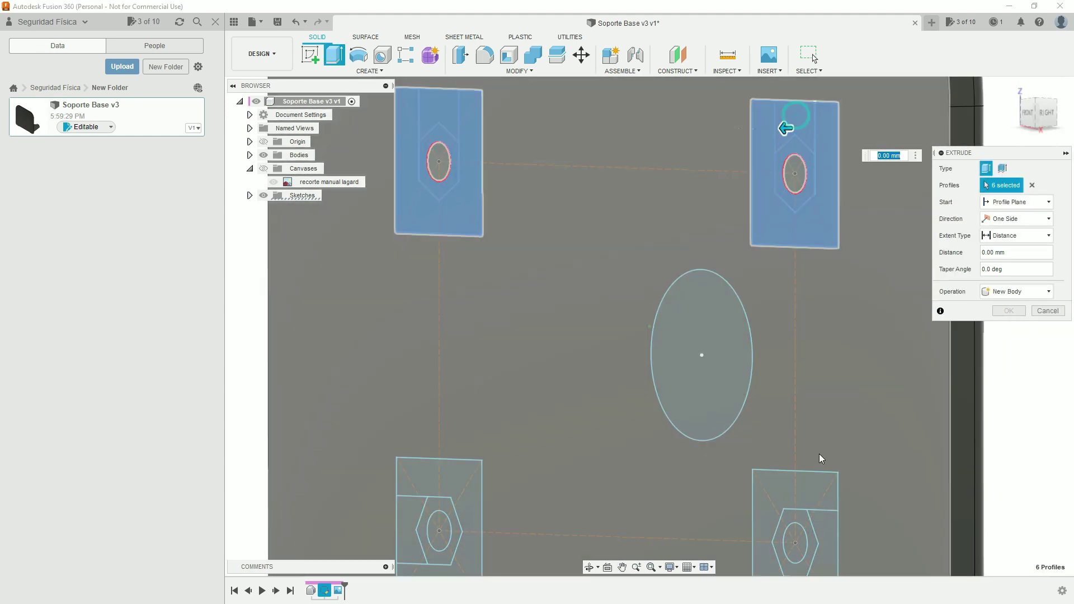
left_click(806, 540)
left_click(442, 515)
scroll(596, 428, "down", 3)
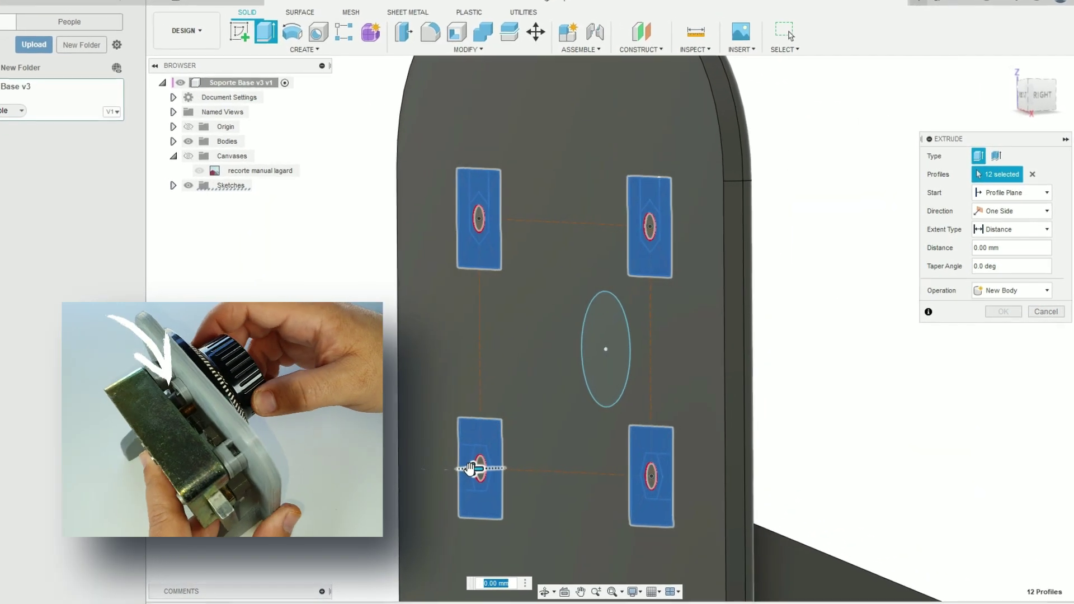
left_click_drag(470, 469, 521, 479)
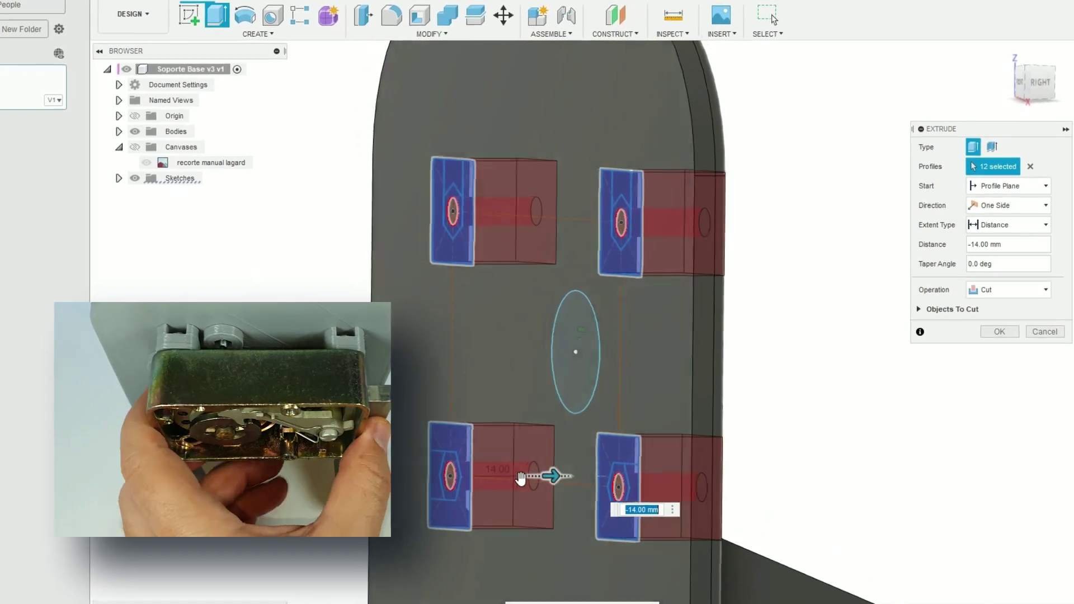
middle_click_drag(520, 478, 675, 536, "shift")
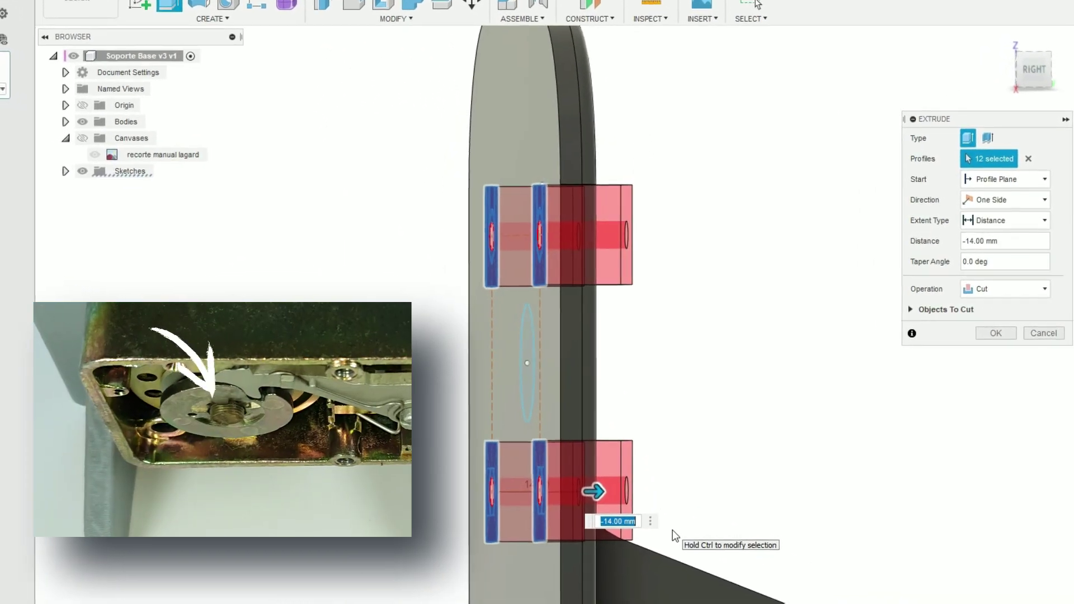
type("-17")
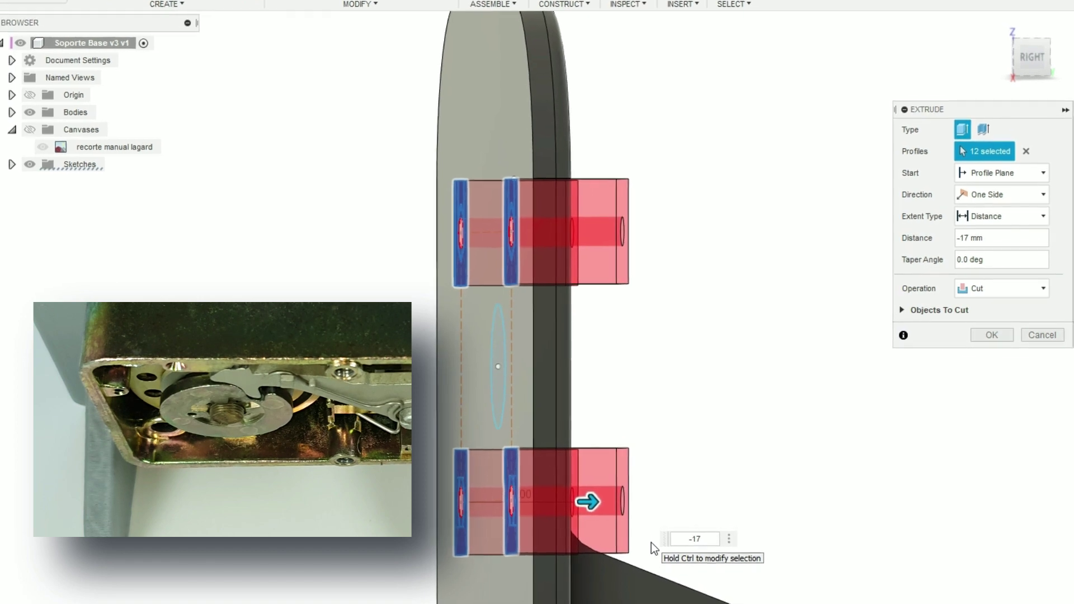
left_click(1036, 289)
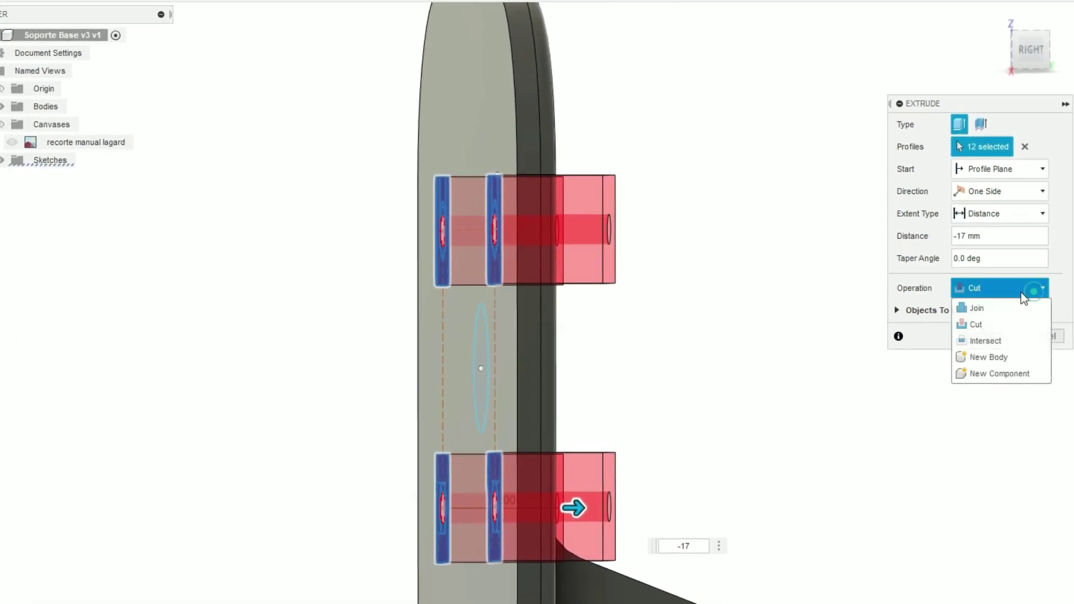
left_click(972, 307)
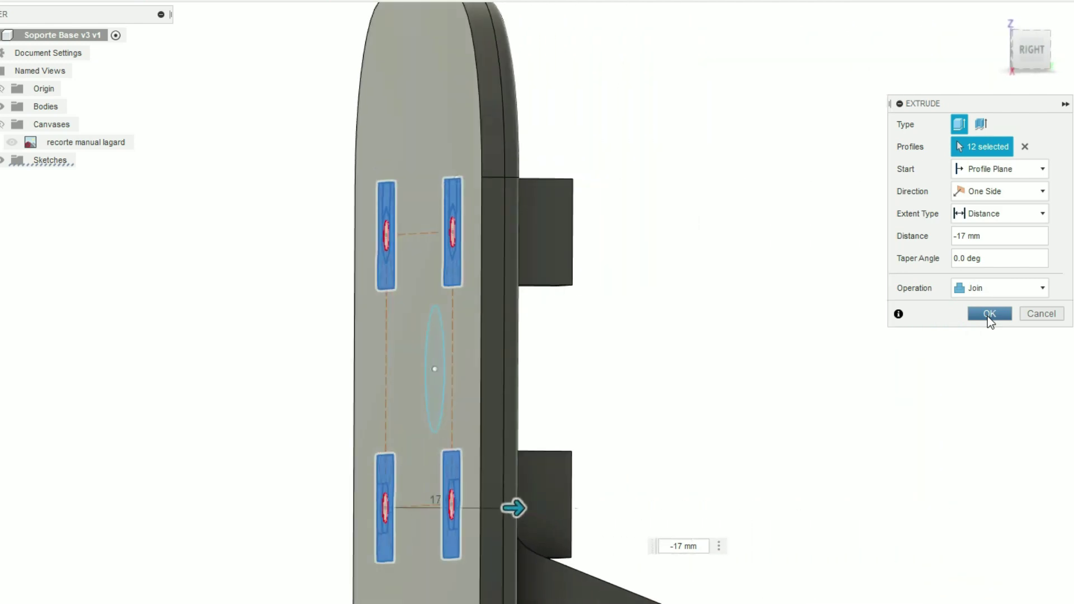
left_click(987, 314)
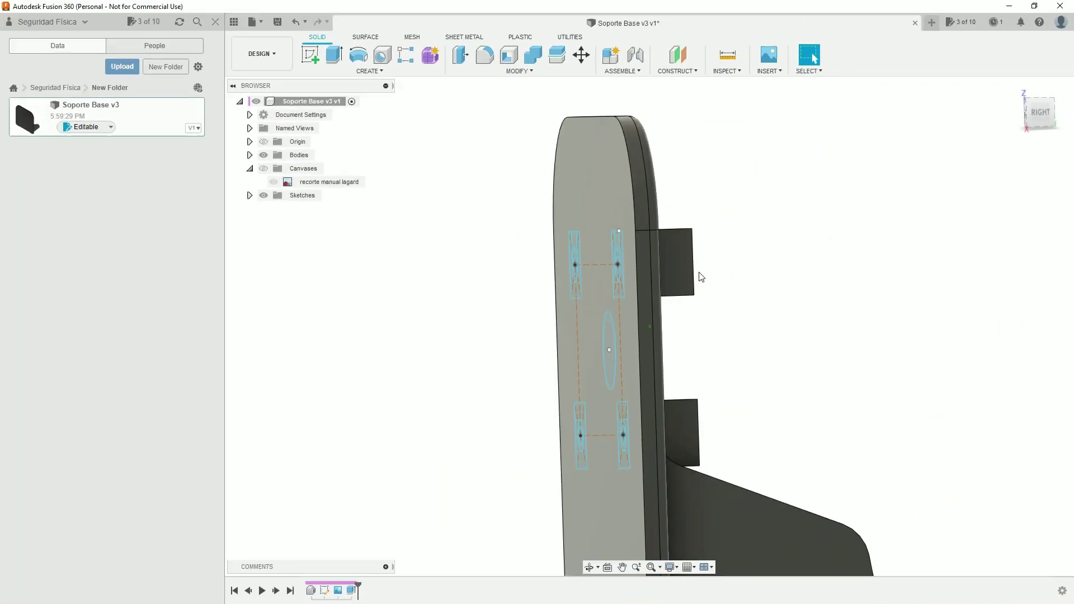
Start an extrusion and select all eight hexagon slot profiles on the four bosses.
scroll(661, 344, "up", 5)
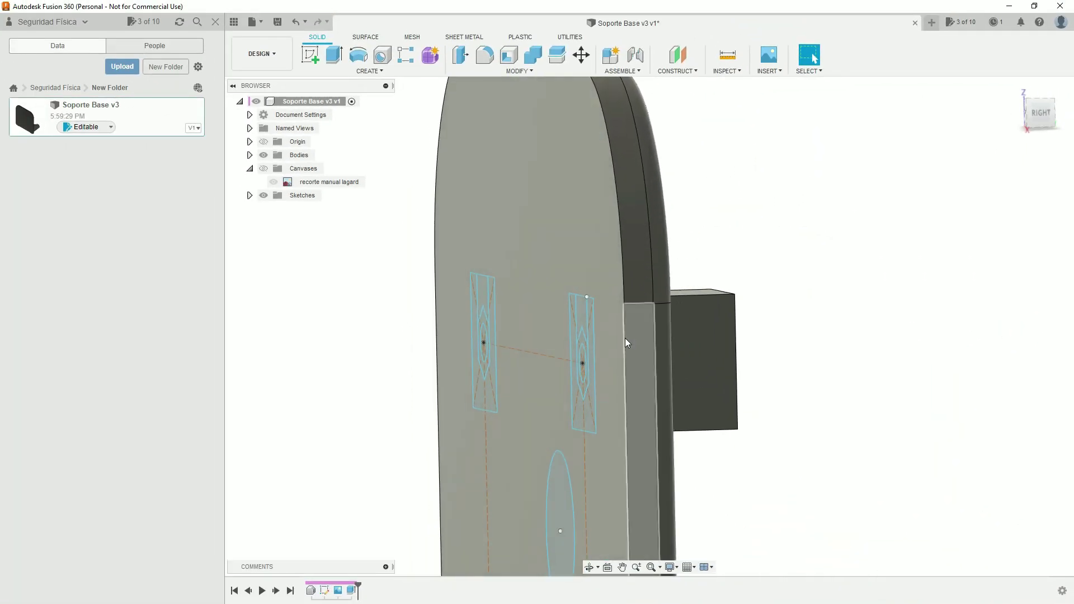
middle_click_drag(626, 343, 582, 324, "shift")
key("e")
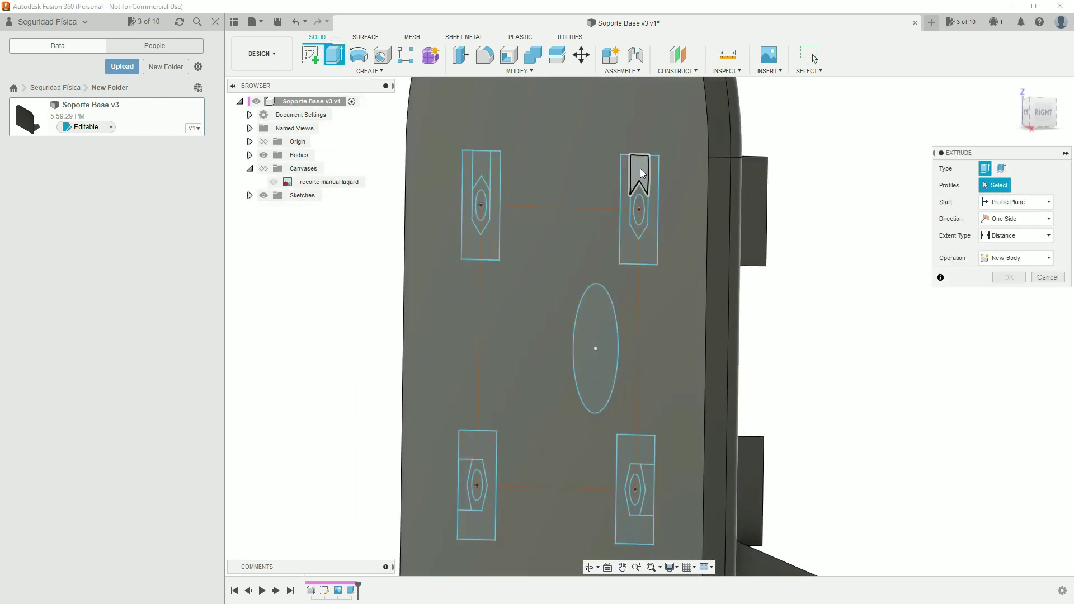
left_click(640, 169)
left_click(639, 227)
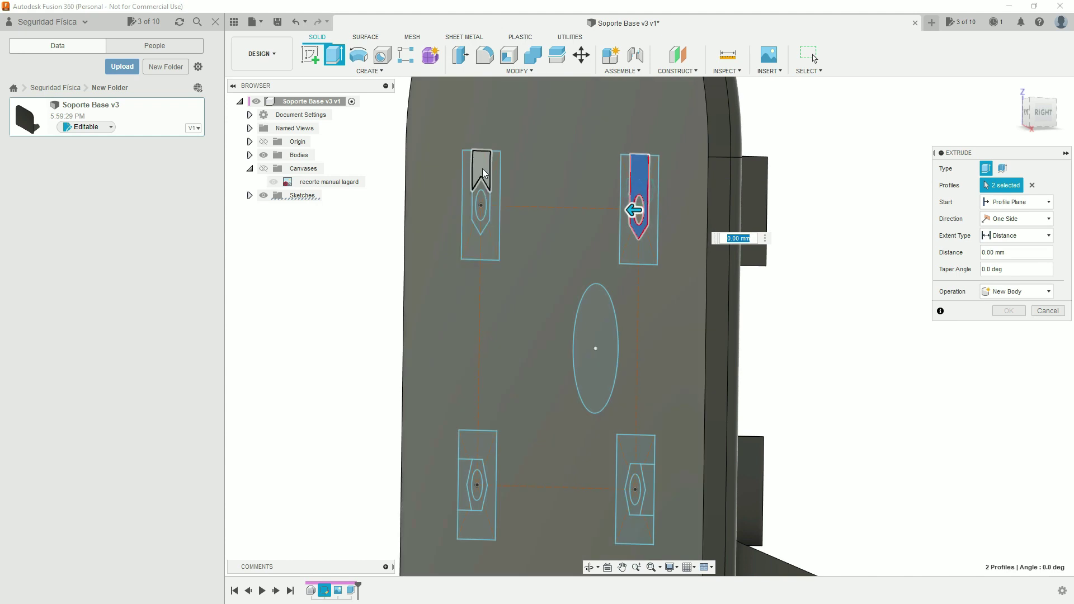
left_click(481, 190)
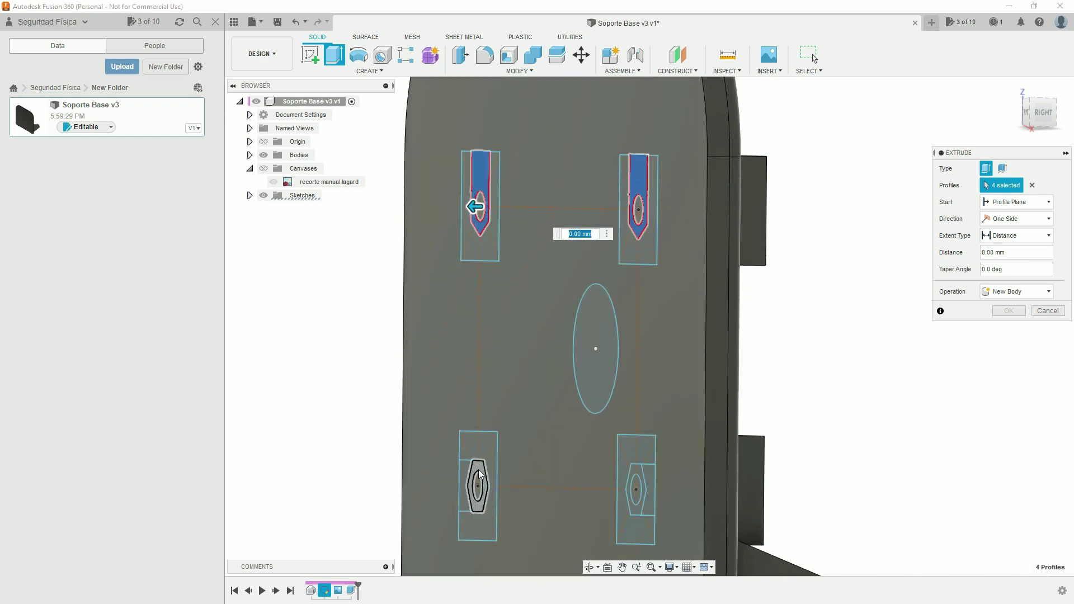
left_click(479, 474)
left_click(469, 475)
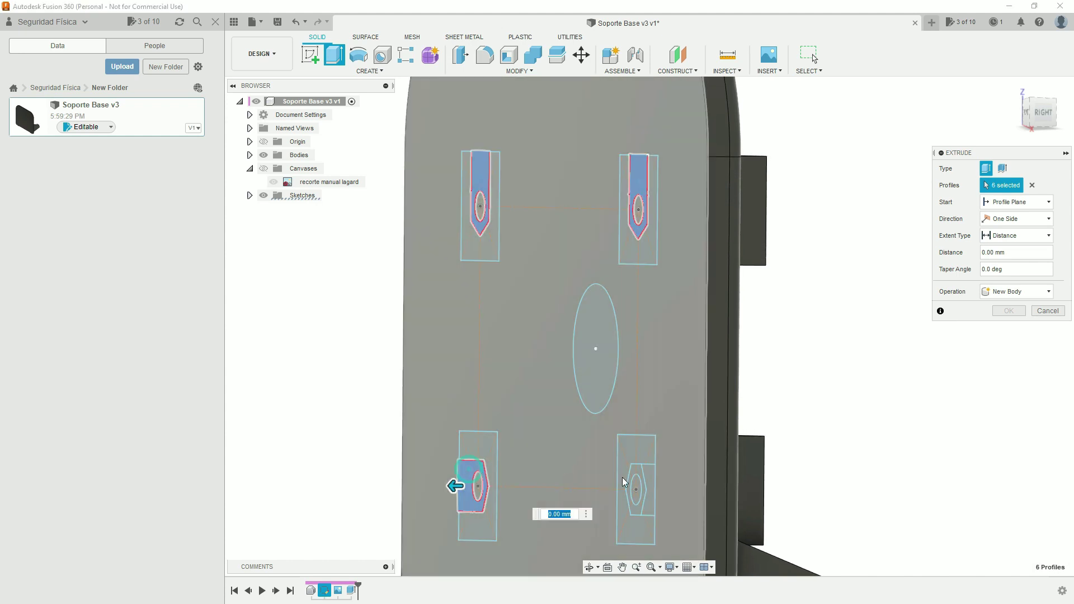
left_click(642, 476)
left_click(651, 476)
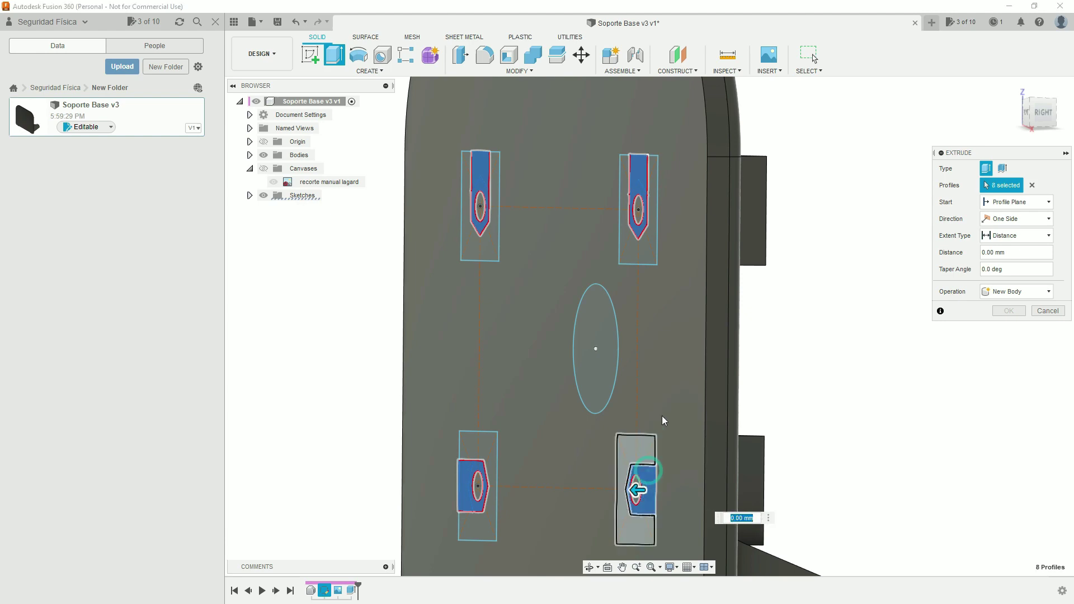
mouse_move(636, 326)
middle_mouse_down("shift")
mouse_move(725, 412)
mouse_move(897, 233)
mouse_move(854, 273)
middle_mouse_up("shift")
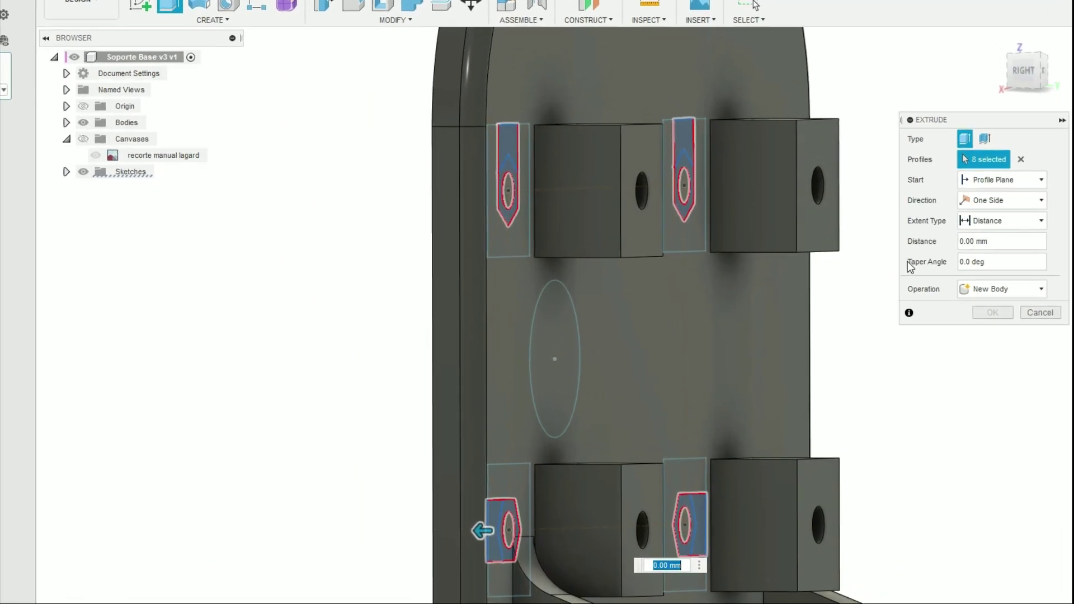
Cut the hex slots -4.5 mm, starting from the plate's back face.
left_click(973, 180)
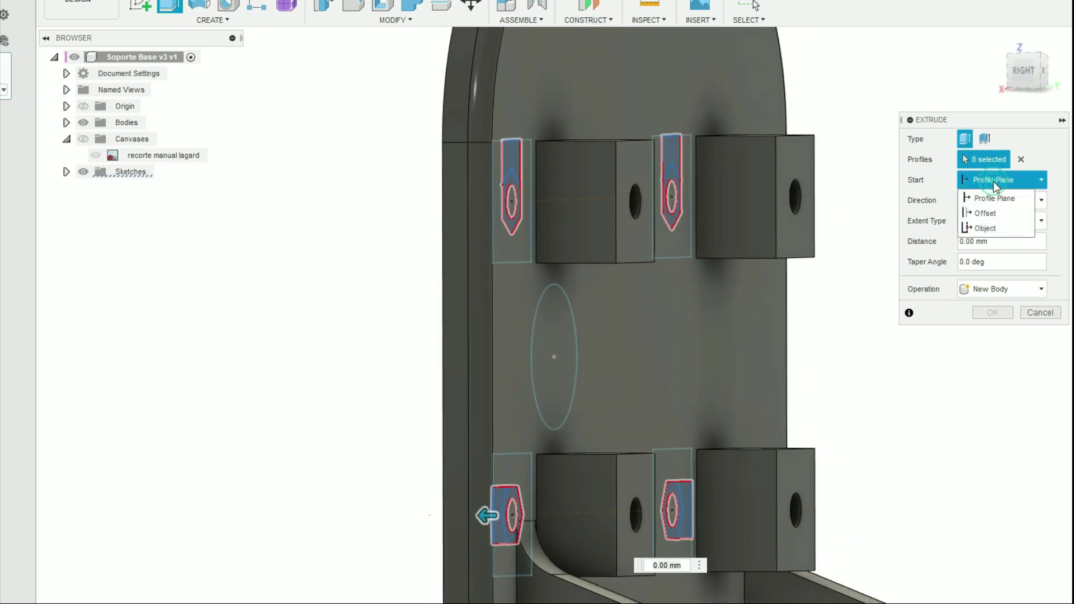
left_click(979, 228)
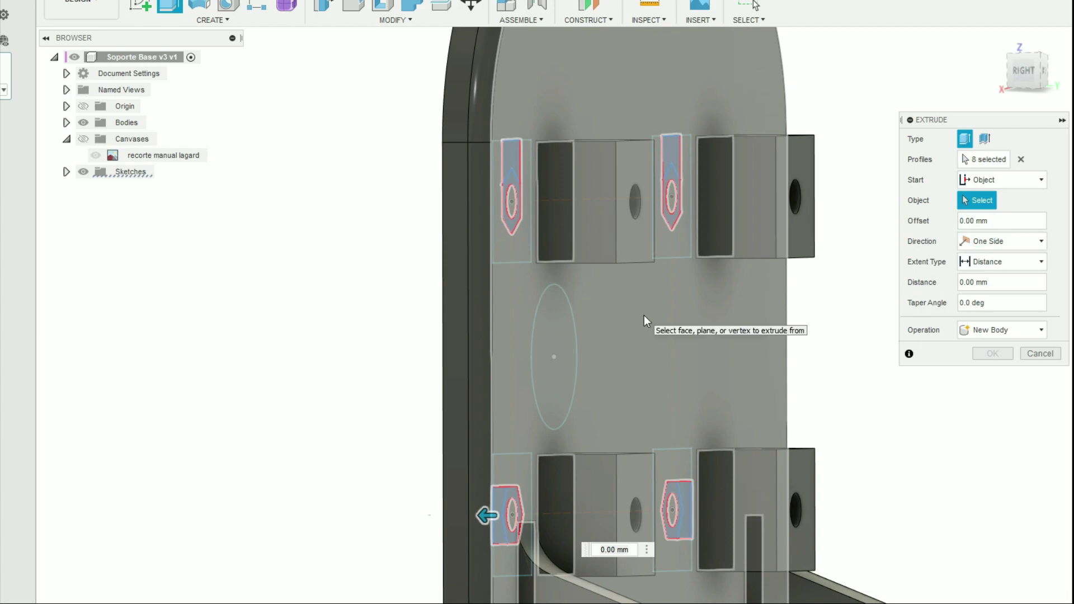
left_click(644, 317)
left_click_drag(540, 513, 557, 520)
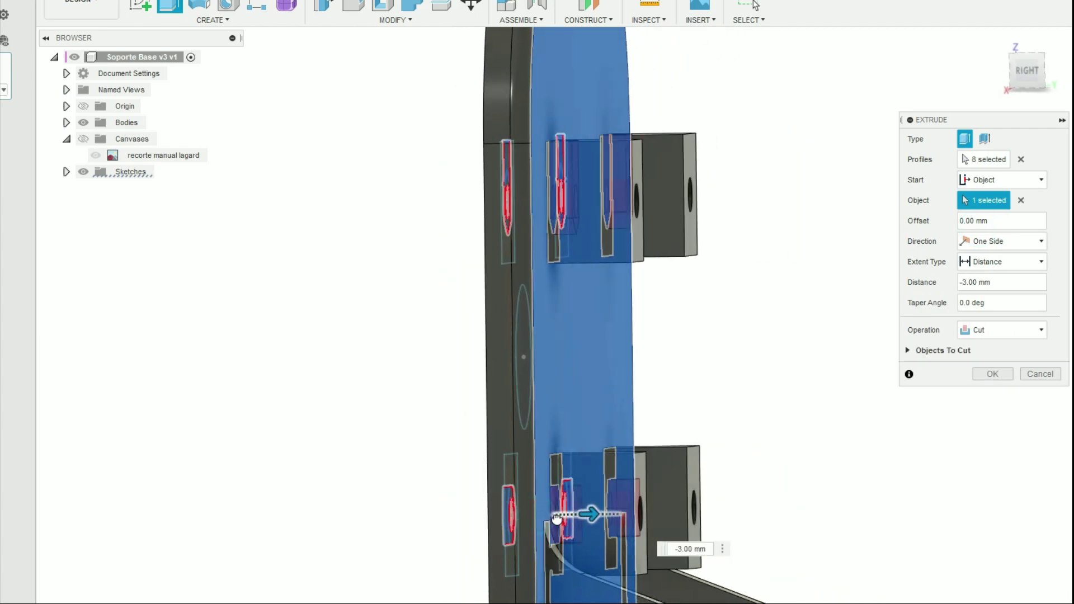
mouse_move(582, 521)
middle_mouse_down("shift")
mouse_move(844, 370)
mouse_move(771, 413)
mouse_move(687, 536)
mouse_move(700, 588)
middle_mouse_up("shift")
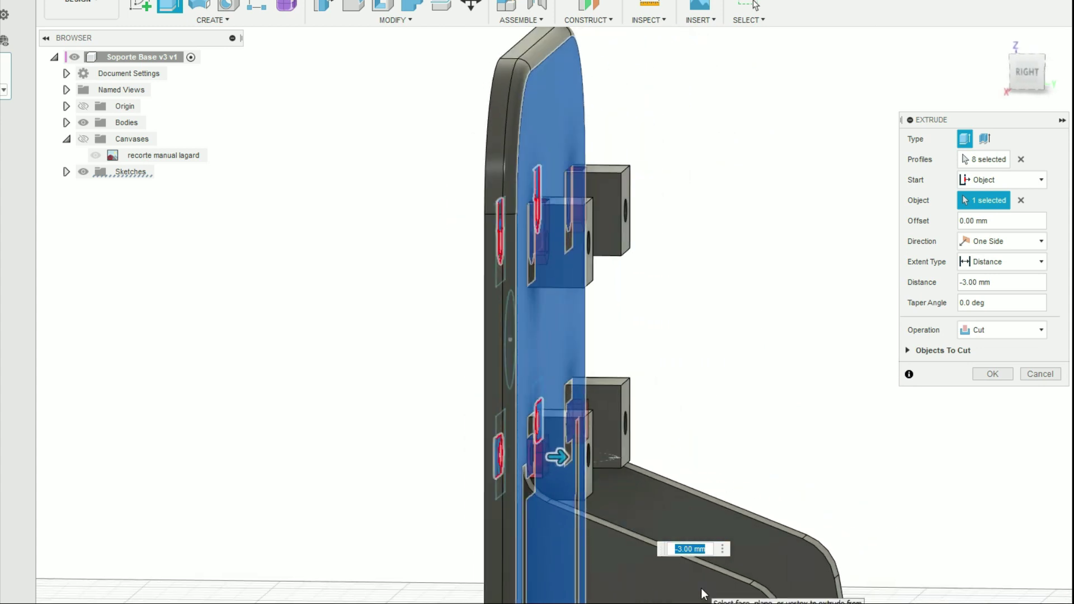
type("-4.5")
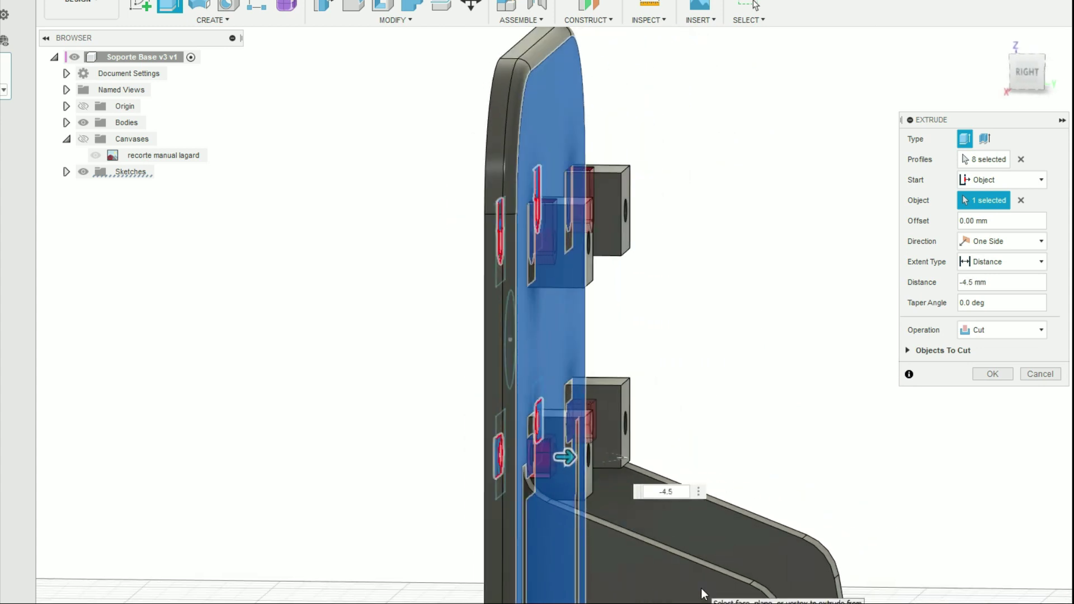
mouse_move(1002, 282)
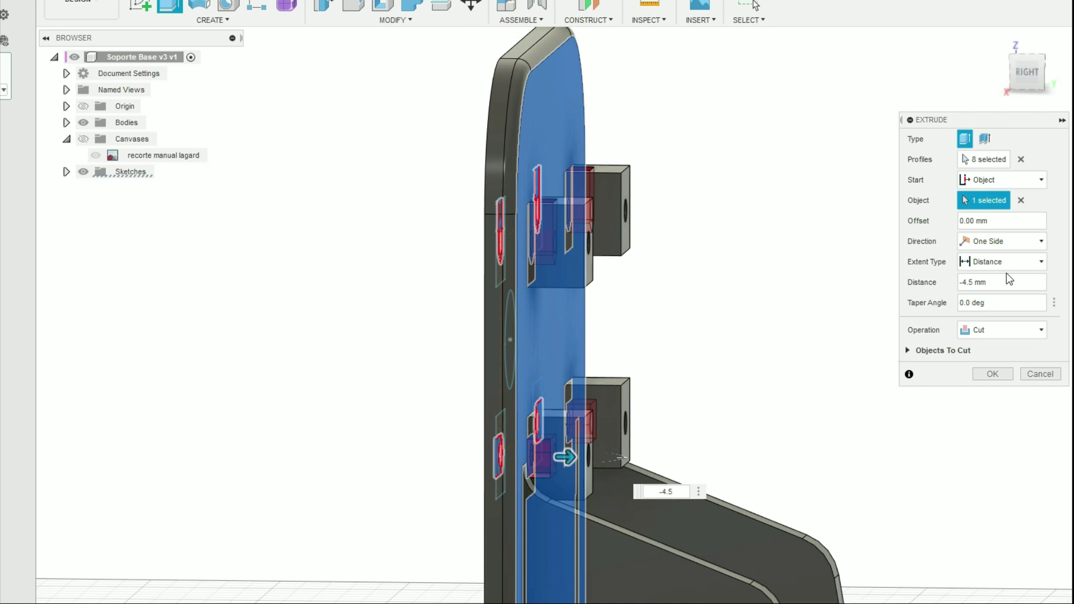
left_click(991, 379)
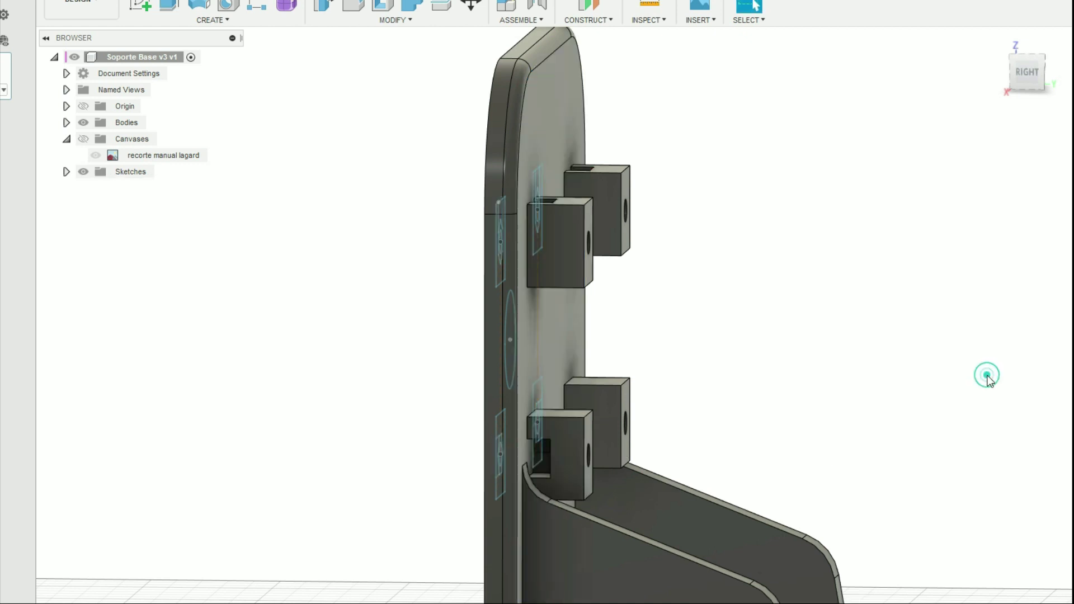
Hide the sketch outlines and inspect the slotted bosses from an angle.
mouse_move(661, 346)
middle_mouse_down("shift")
mouse_move(582, 209)
mouse_move(538, 207)
mouse_move(485, 317)
mouse_move(456, 474)
mouse_move(610, 333)
mouse_move(284, 155)
middle_mouse_up("shift")
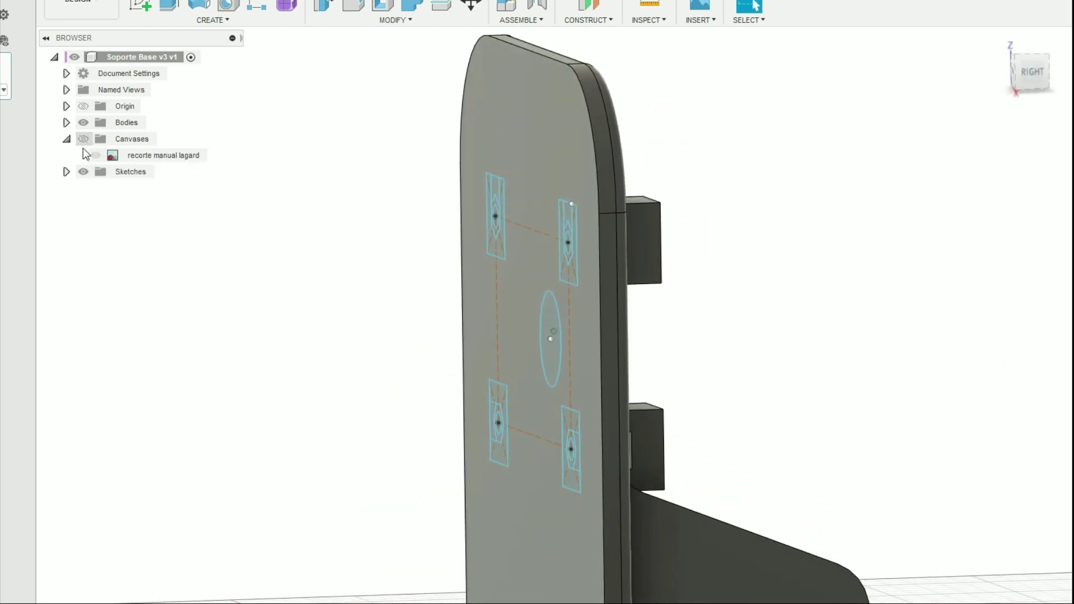
left_click(83, 171)
middle_click_drag(589, 248, 663, 22, "shift")
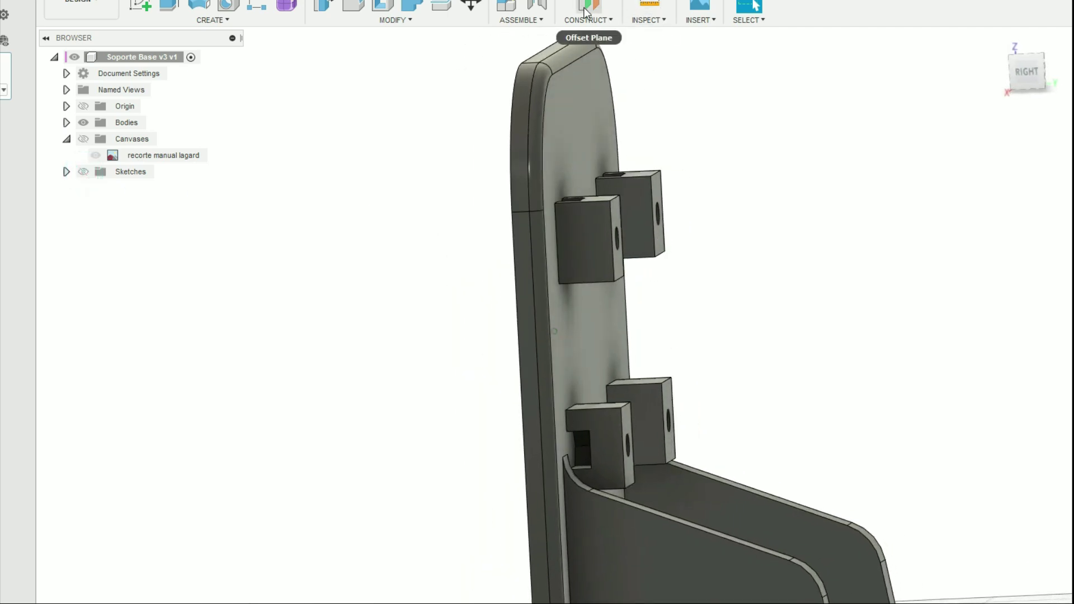
right_click(133, 206)
Reopen Sketch1 and draw a vertical line past the centre hole.
left_click(184, 247)
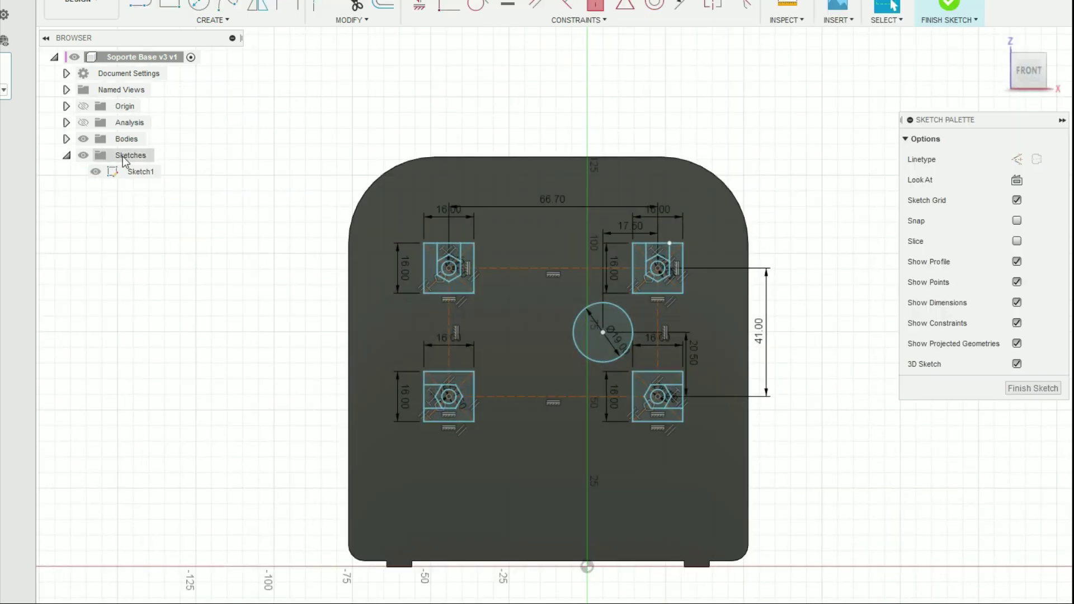
left_click(83, 139)
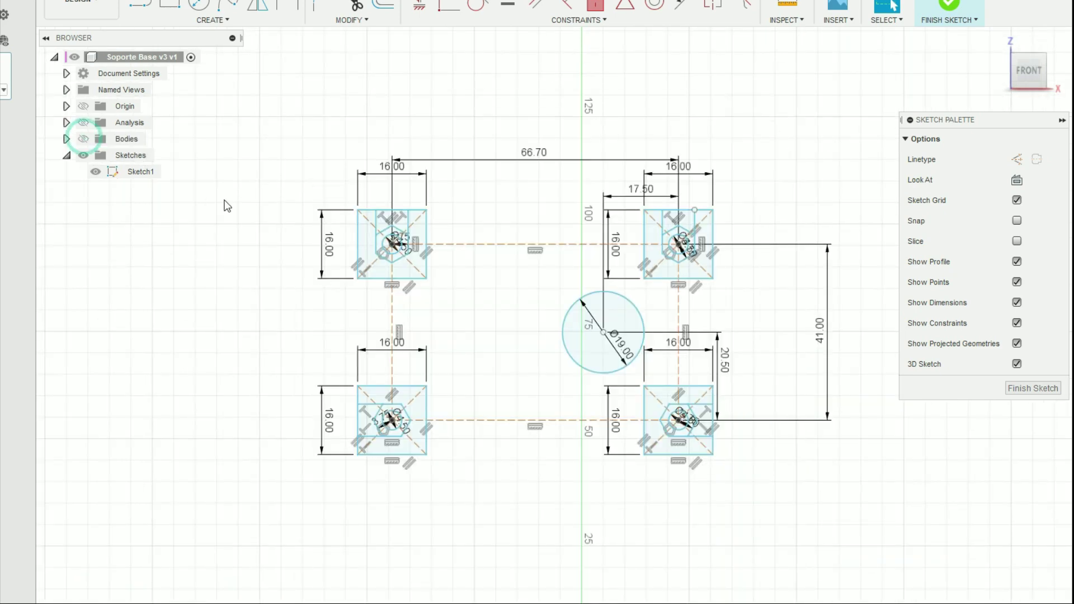
left_click(84, 140)
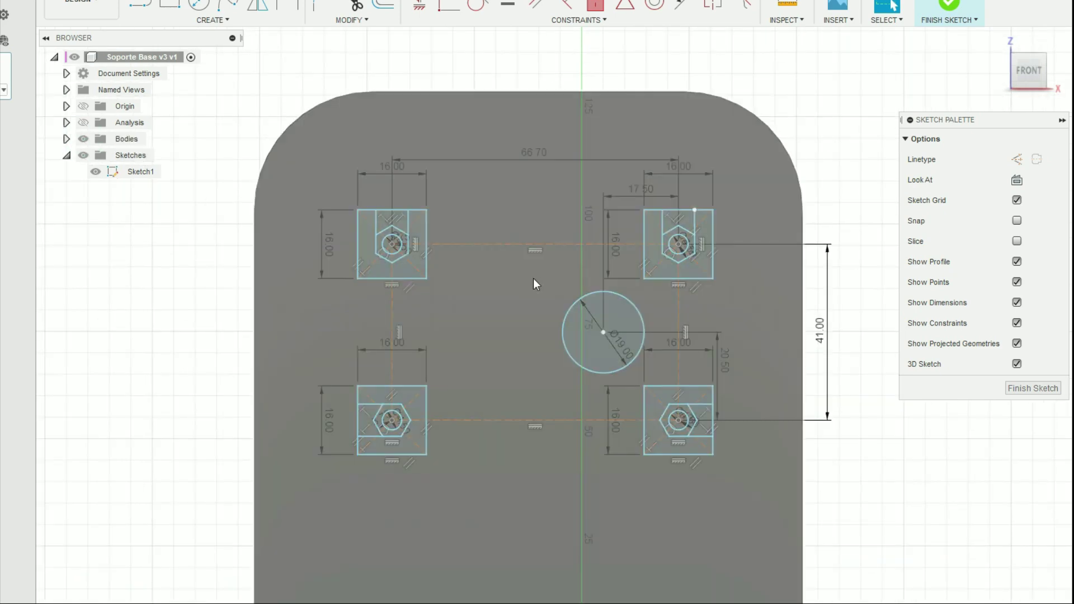
key("l")
left_click(543, 202)
left_click(543, 486)
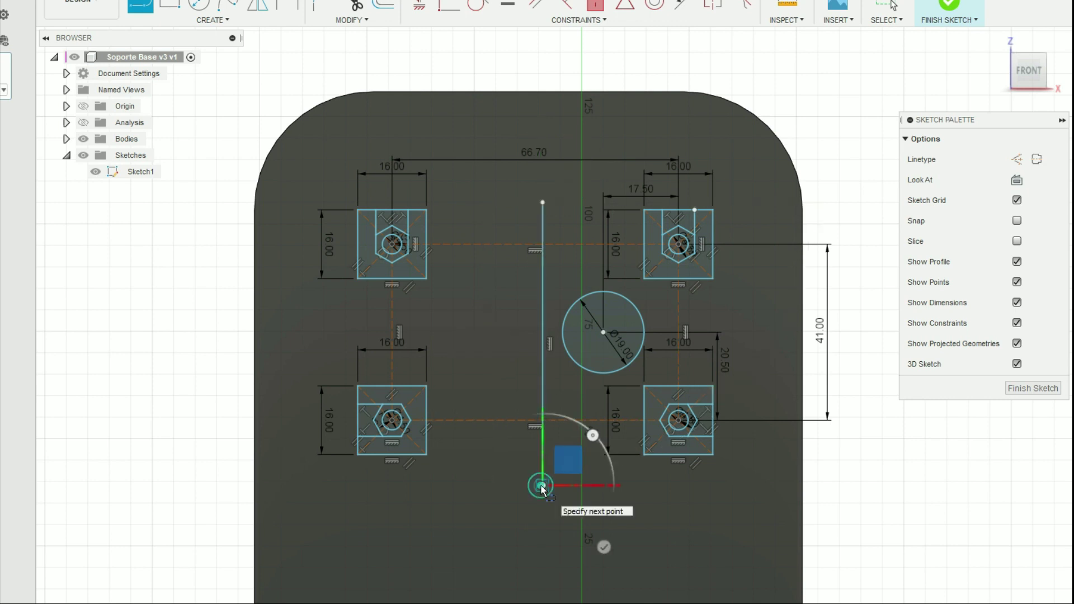
key("Escape")
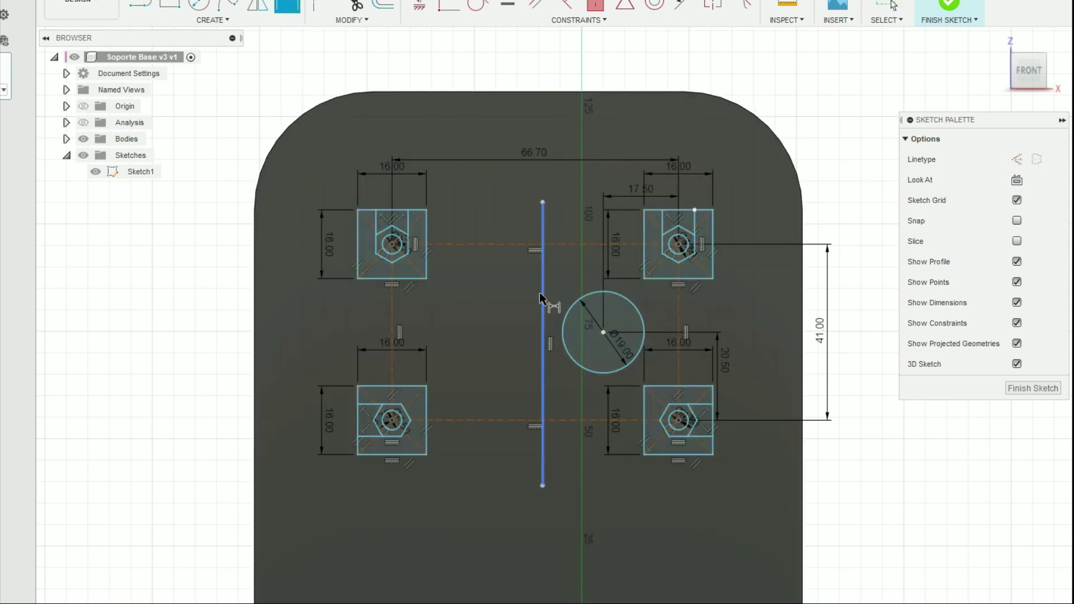
Dimension the vertical line to 41.5 mm and make it symmetric about the hole centre.
left_click(541, 297)
left_click(483, 295)
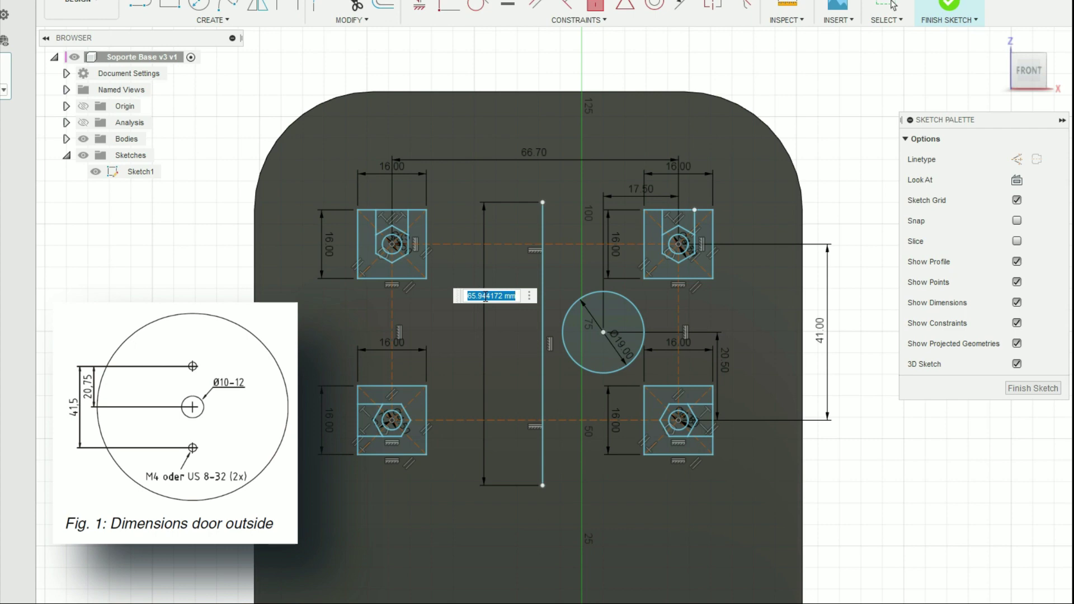
type("9.5")
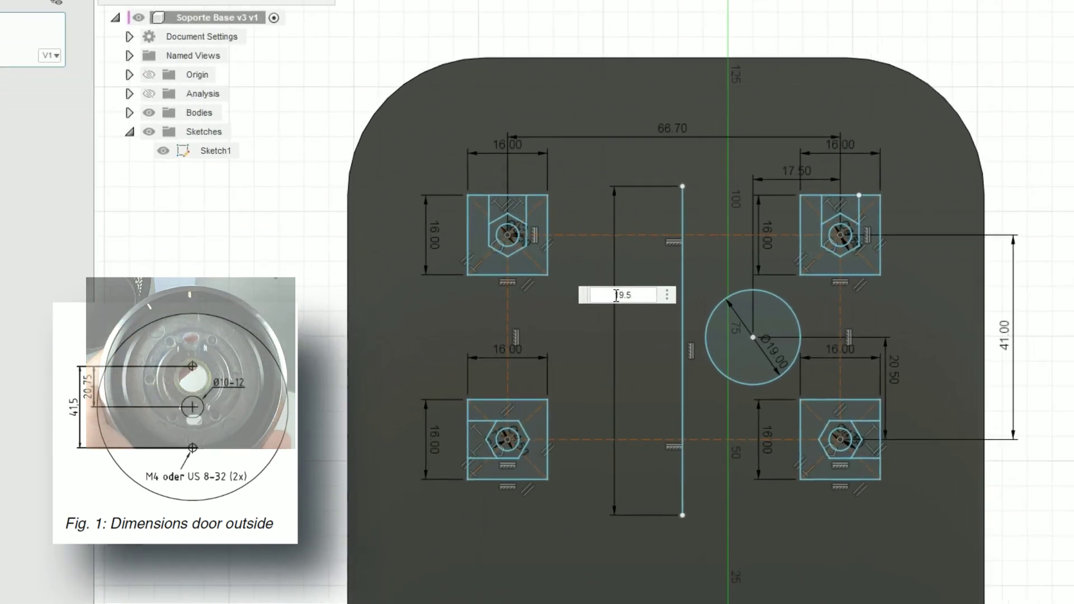
key("BackSpace")
key("BackSpace")
key("BackSpace")
type("1")
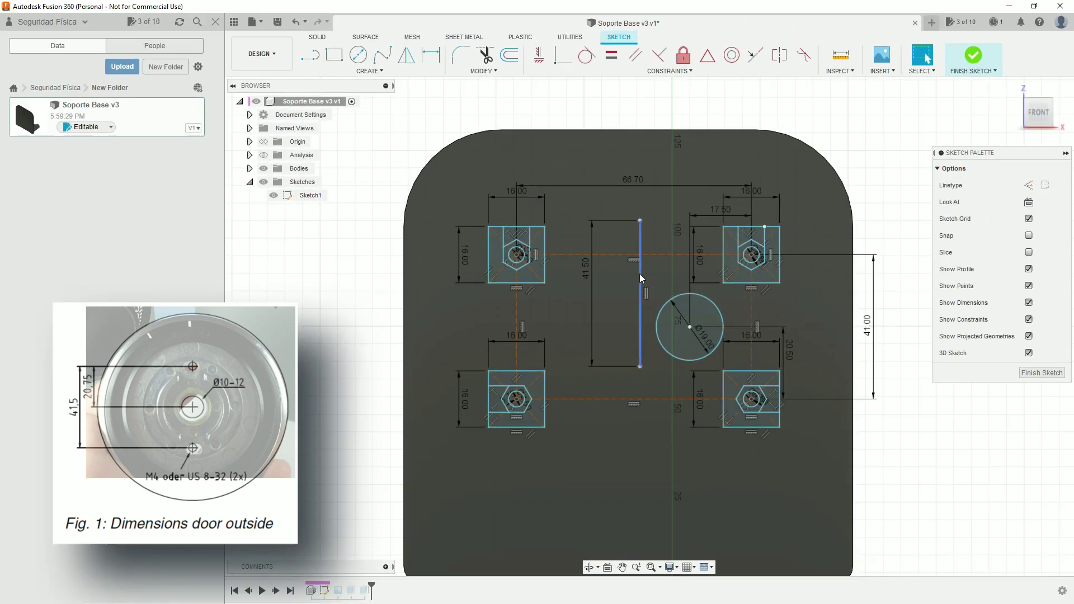
left_click(639, 273)
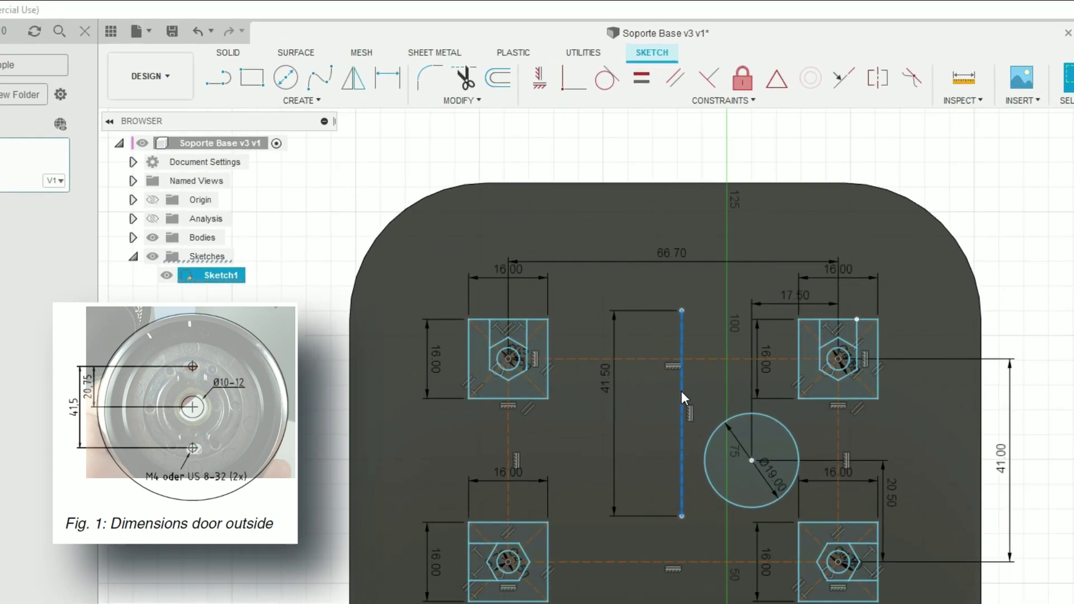
left_click(805, 94)
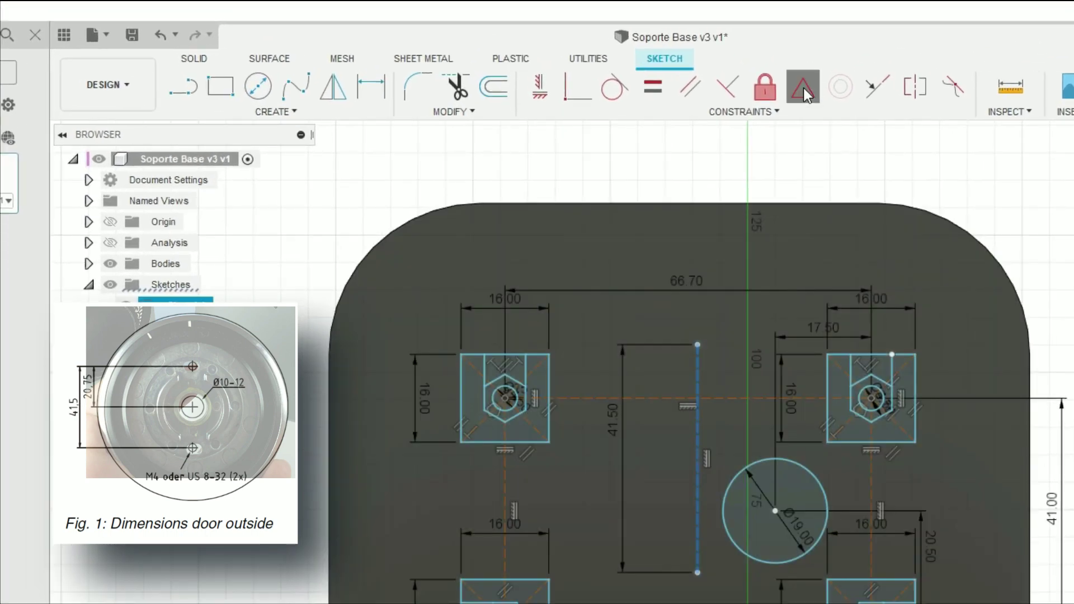
left_click(775, 510)
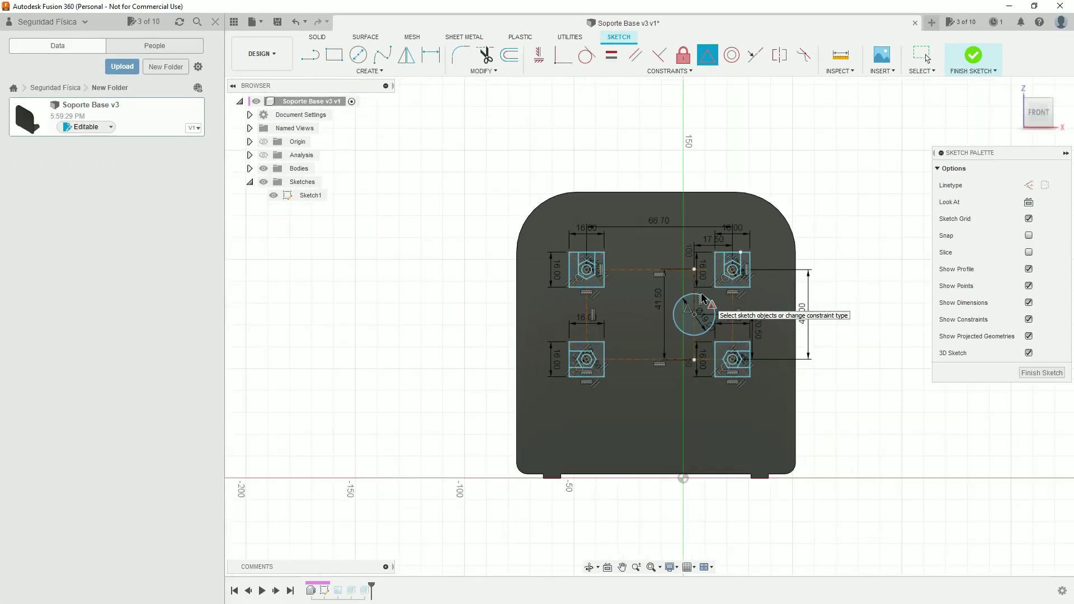
Draw 4 mm circles at the top and bottom ends of the line.
scroll(702, 298, "up", 2)
scroll(702, 298, "up", 2)
scroll(702, 298, "up", 2)
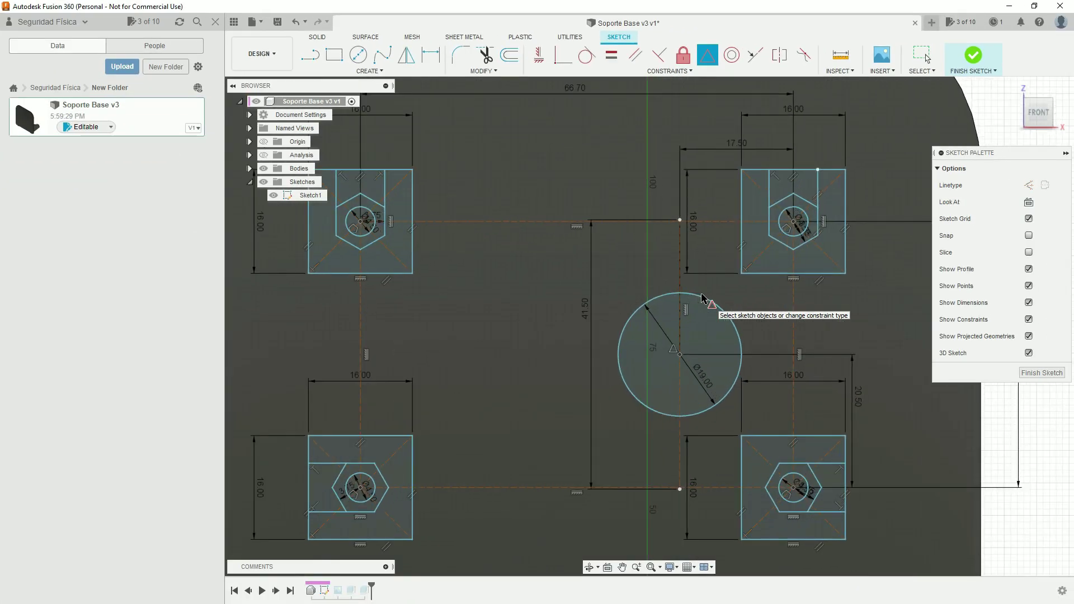
scroll(702, 298, "up", 1)
key("c")
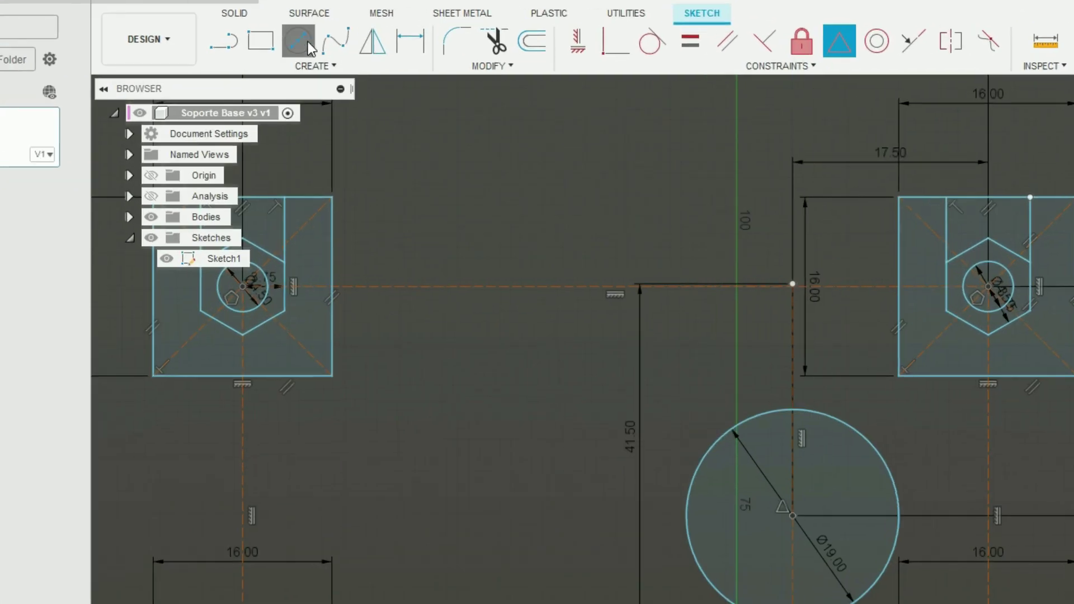
left_click(677, 212)
type("4")
key("Return")
left_click(678, 511)
Confirm the bottom 4 mm circle and circumscribe hexagons around both small circles.
type("4")
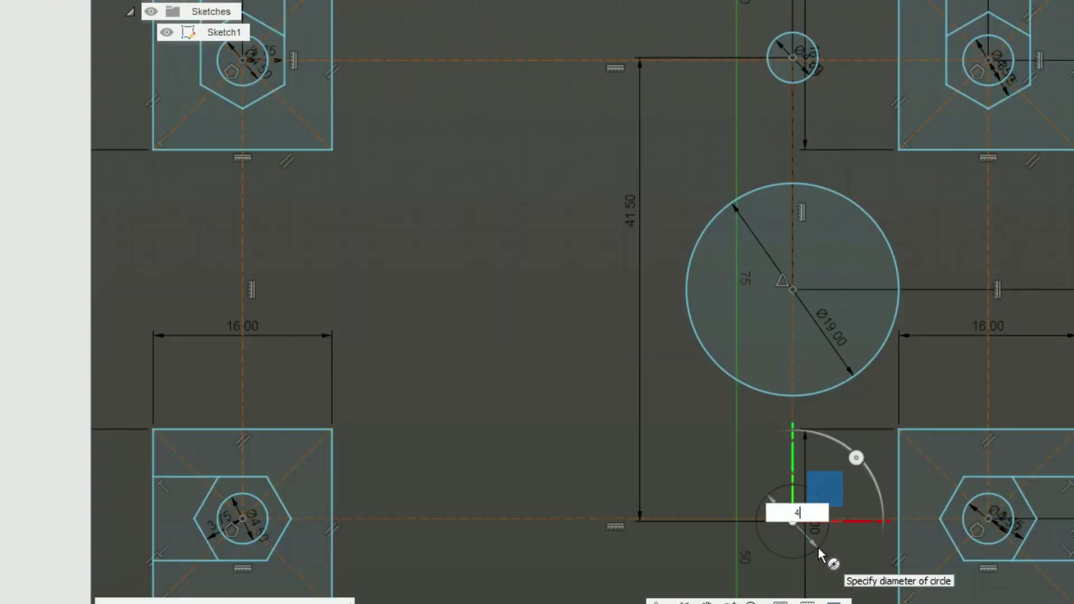
key("Return")
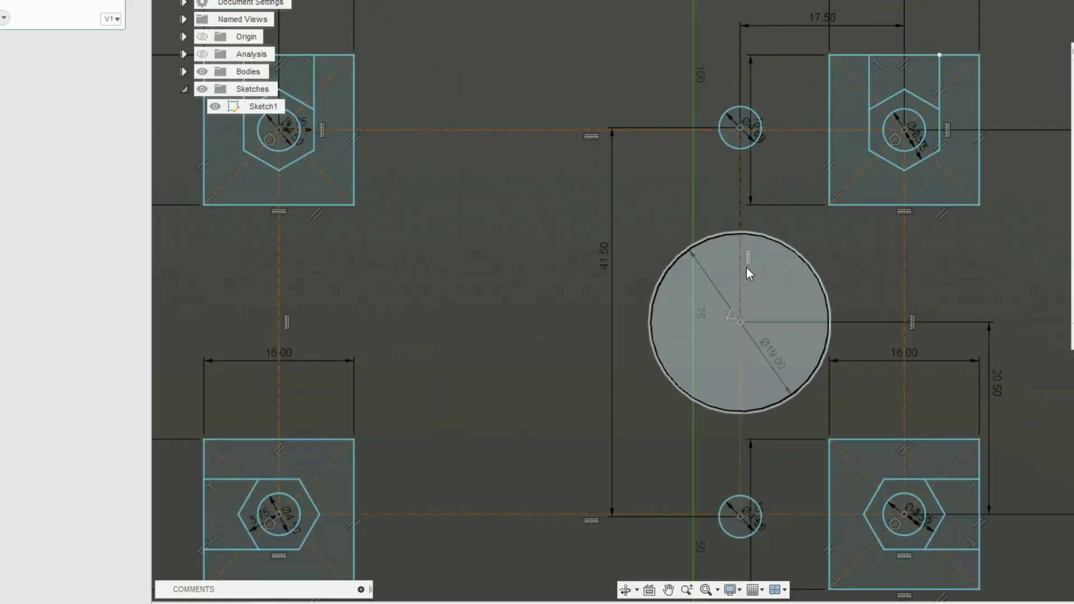
left_click(355, 53)
left_click(427, 132)
left_click(750, 233)
left_click(715, 234)
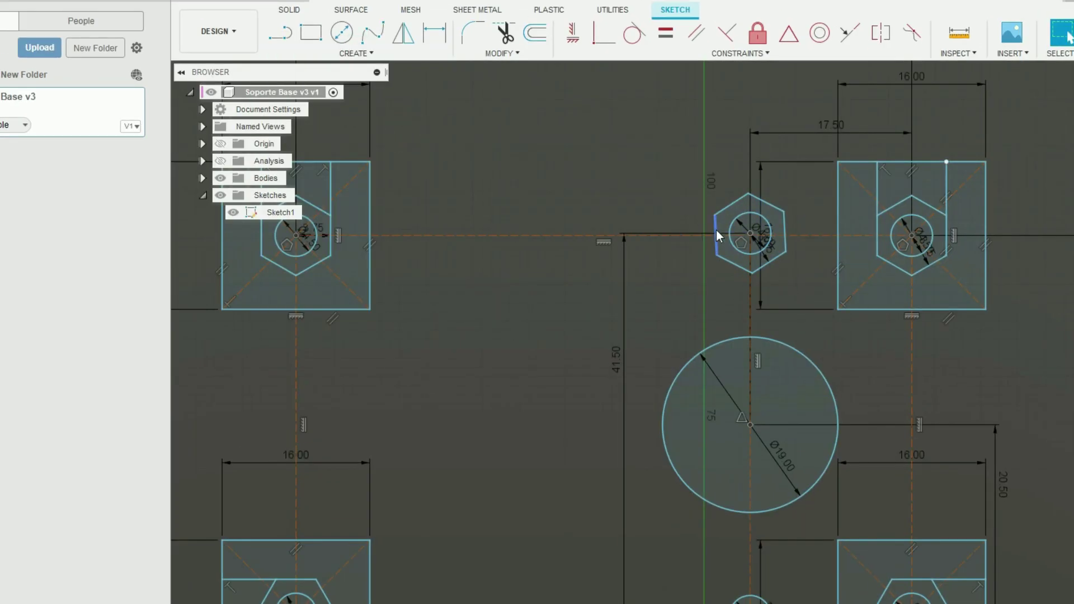
left_click(356, 53)
left_click(427, 7)
left_click(750, 488)
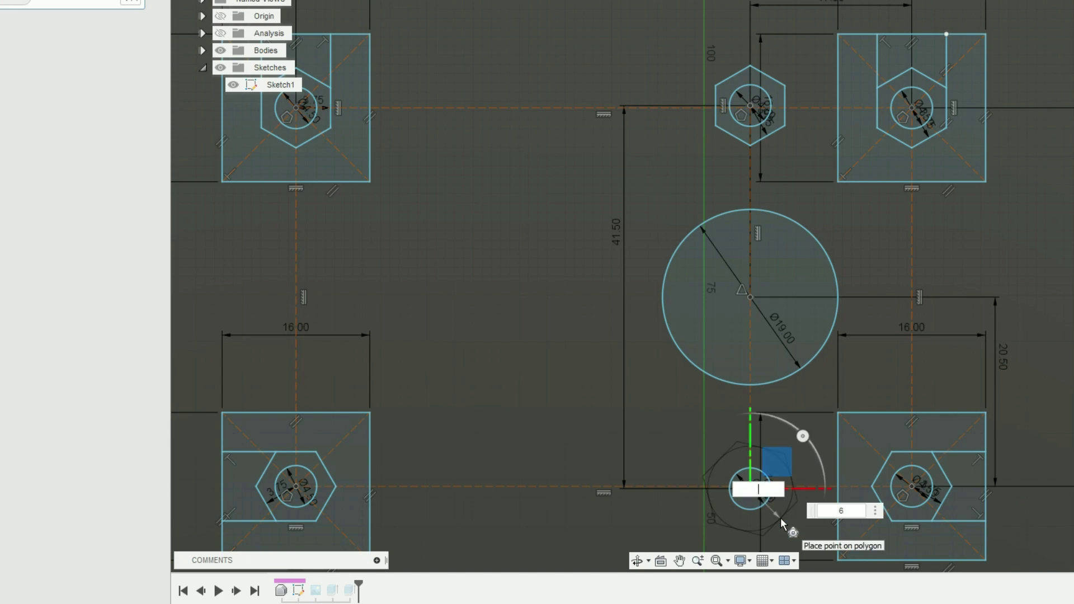
left_click(780, 518)
Add 16 mm circles around the top and bottom hexagons.
scroll(769, 484, "up", 3)
scroll(770, 484, "down", 3)
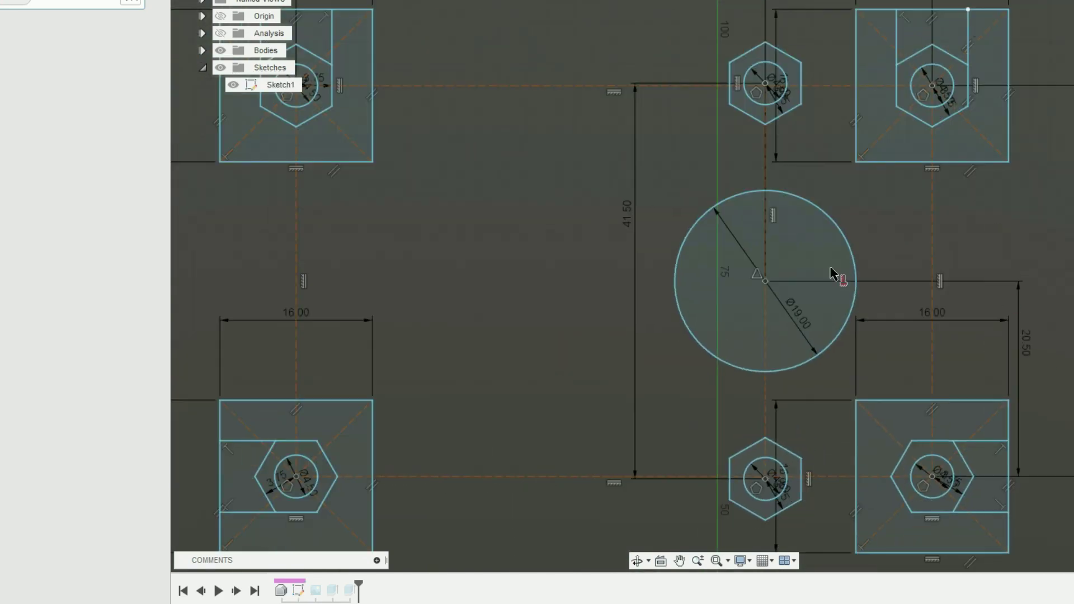
middle_click_drag(837, 276, 766, 245)
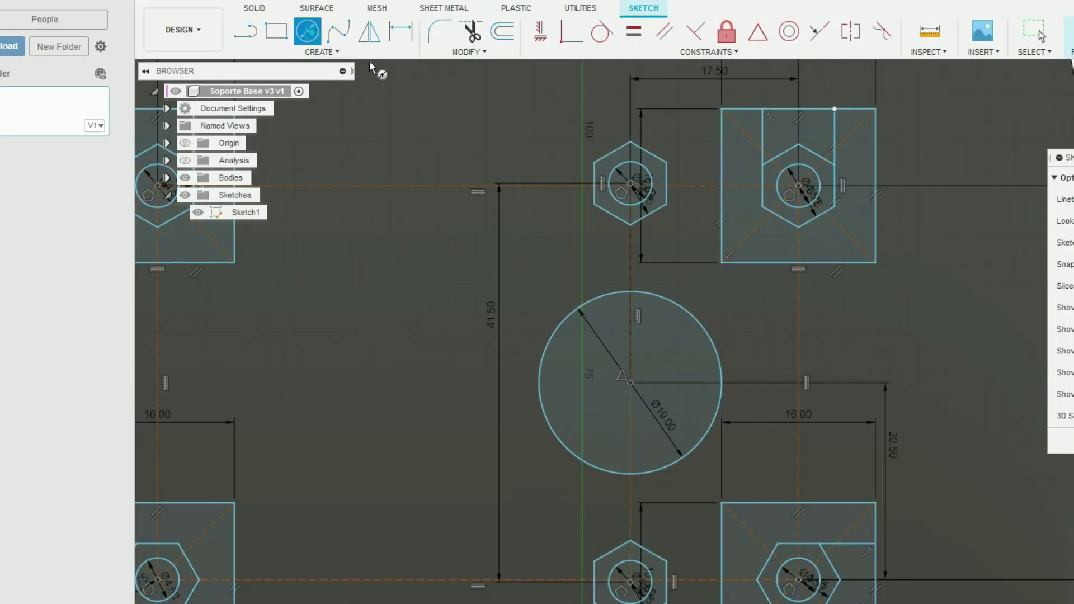
left_click(630, 183)
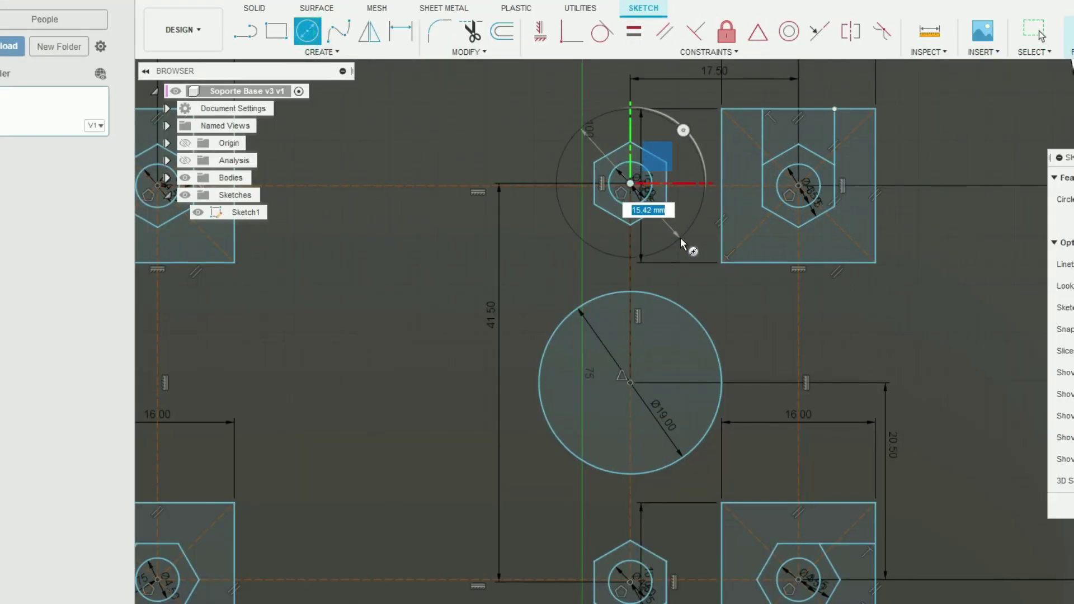
key("Return")
left_click(631, 582)
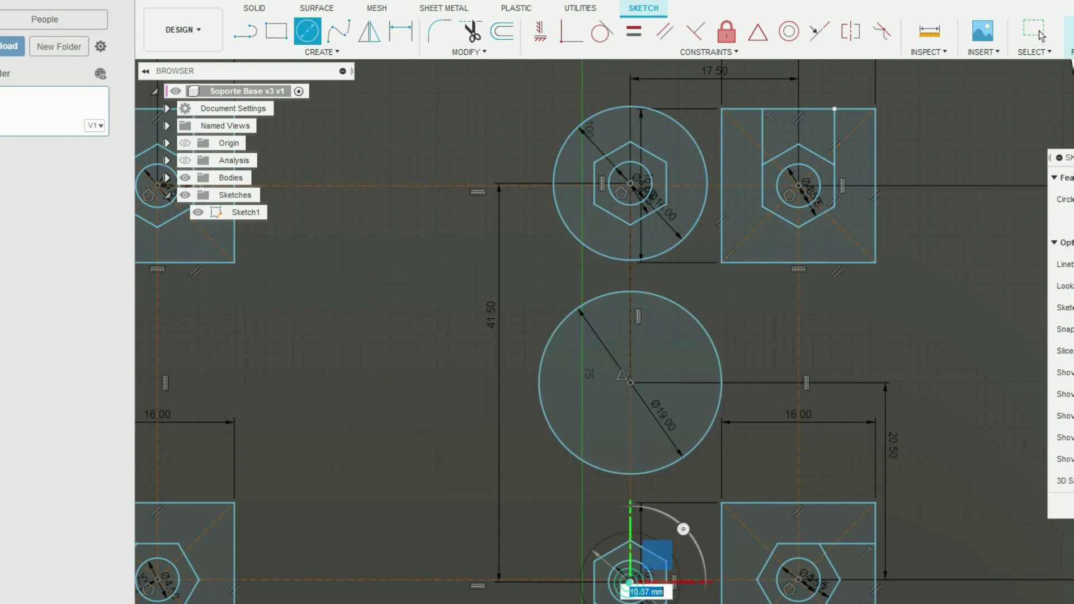
key("Return")
Draw a 51 mm horizontal line with its midpoint on the main hole.
scroll(599, 418, "down", 2)
key("l")
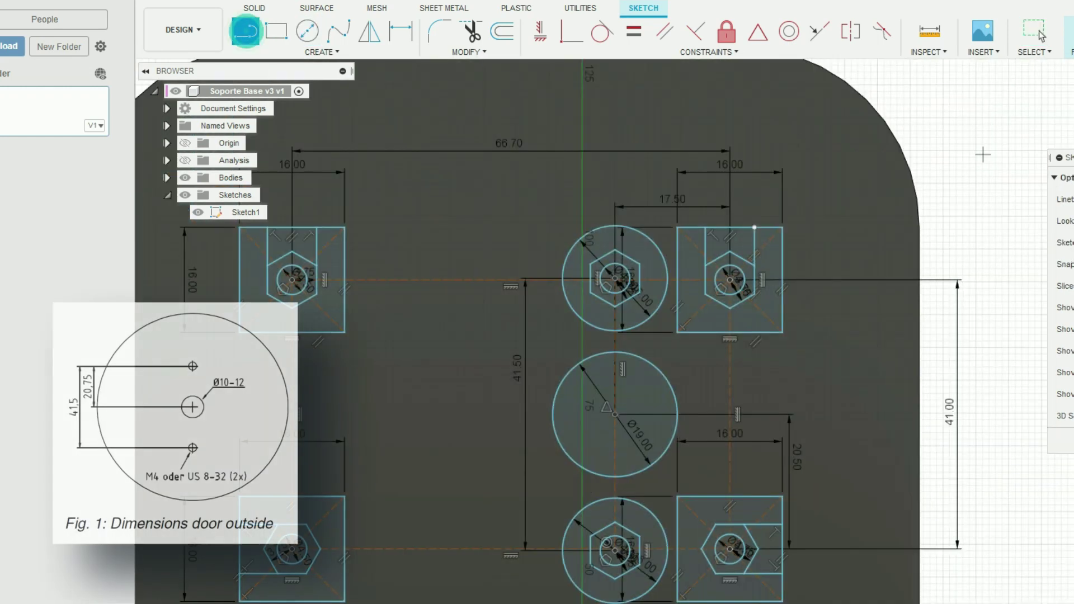
left_click(393, 414)
left_click(876, 414)
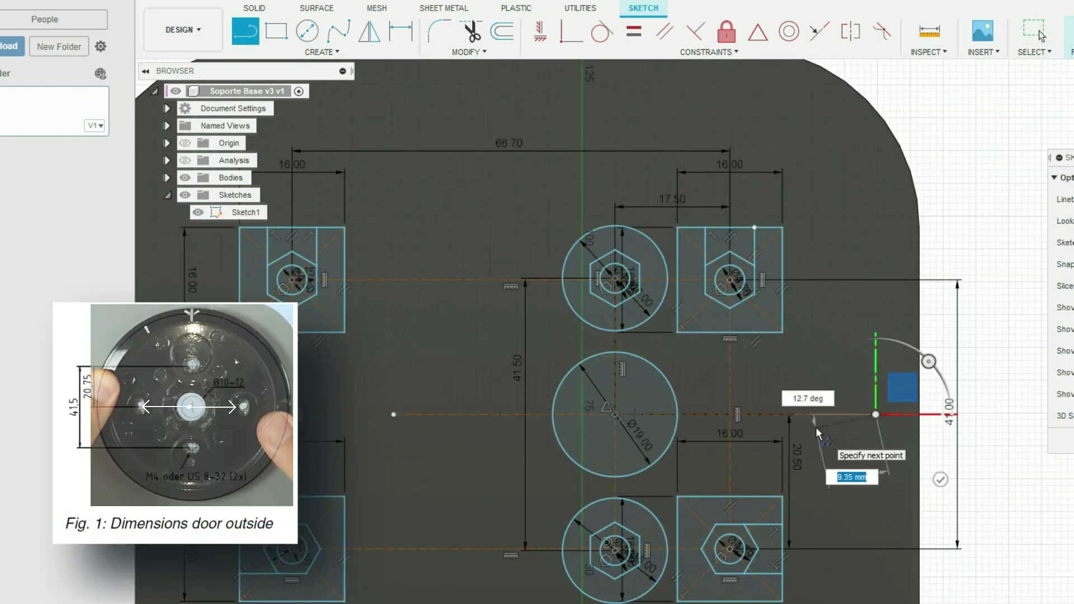
key("Escape")
key("d")
left_click(498, 415)
left_click(475, 354)
type("51")
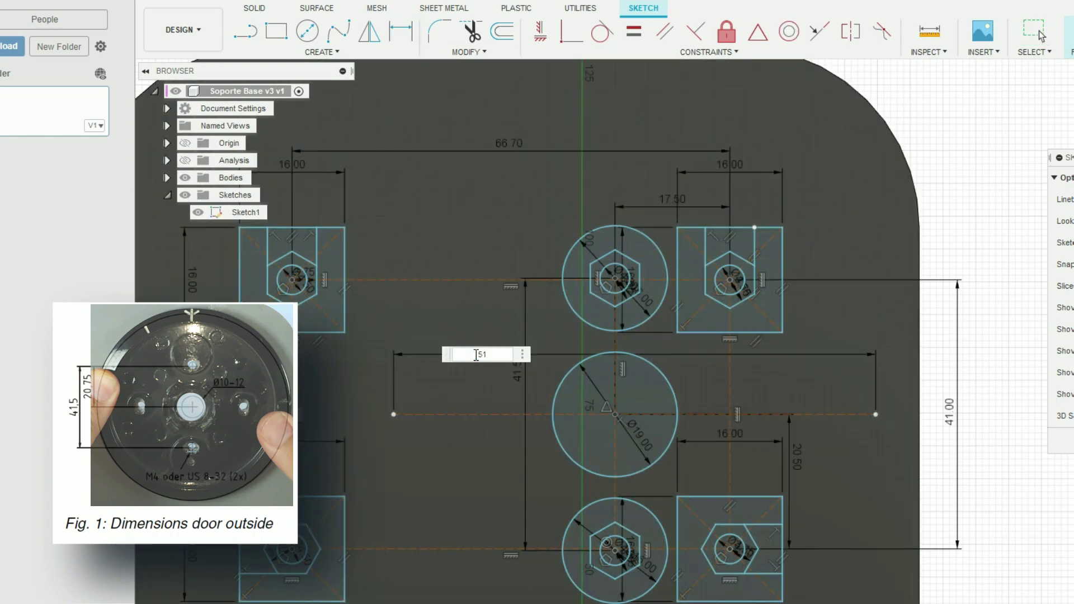
key("Return")
key("Escape")
left_click(478, 415)
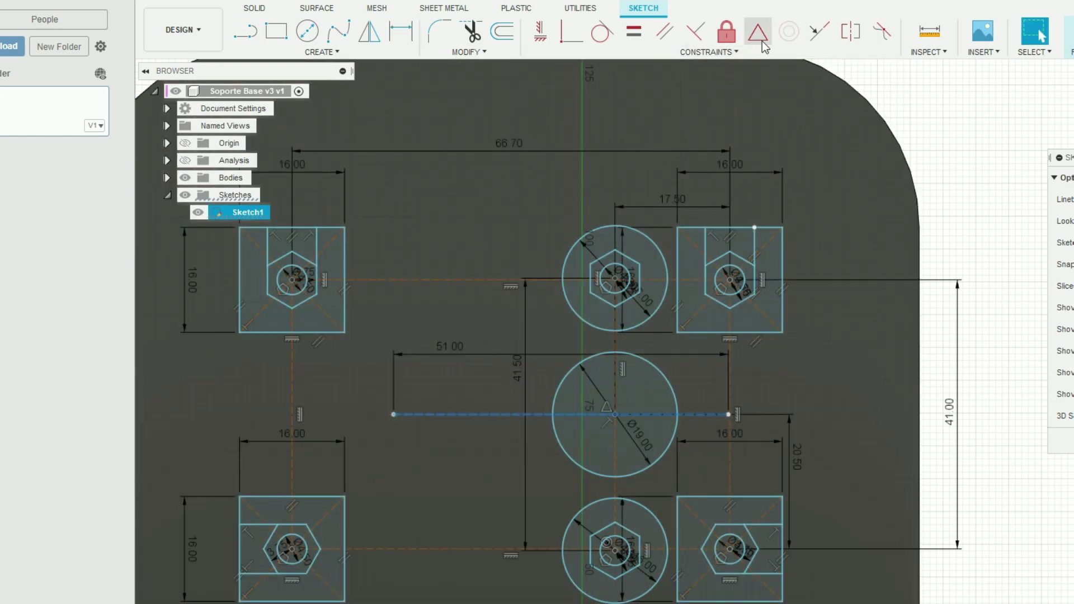
left_click(614, 415)
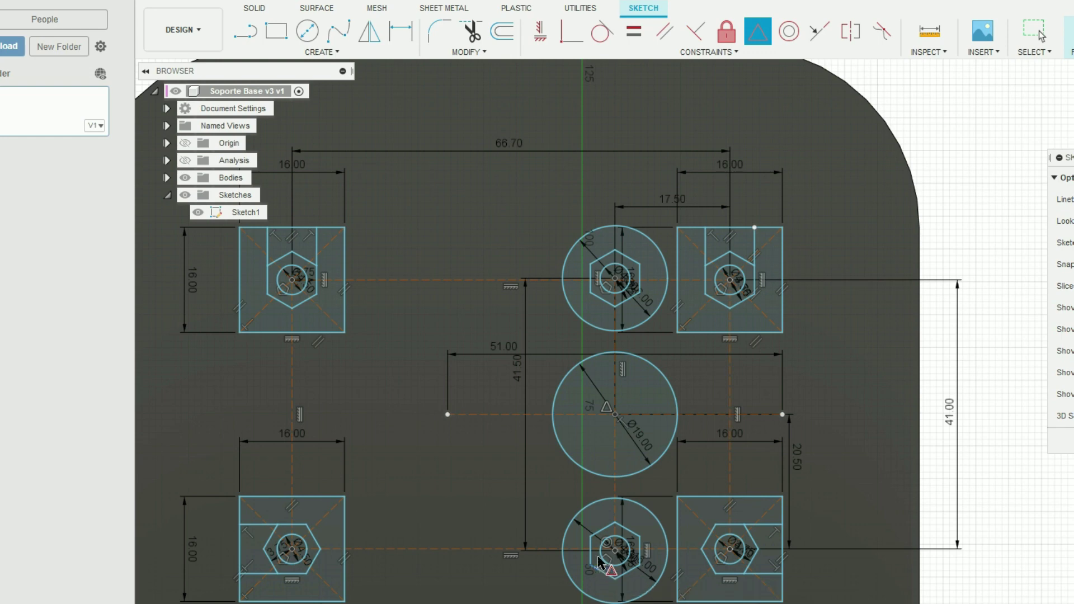
key("Escape")
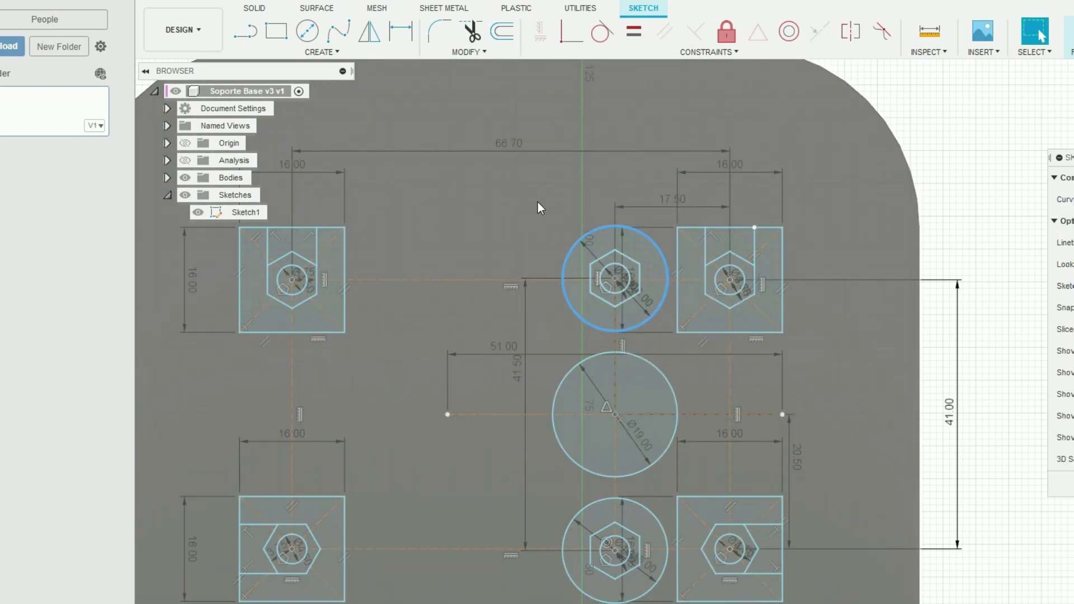
Move the top hex-and-circle boss point-to-point onto the left end of the 51 mm line.
left_click_drag(539, 202, 673, 341)
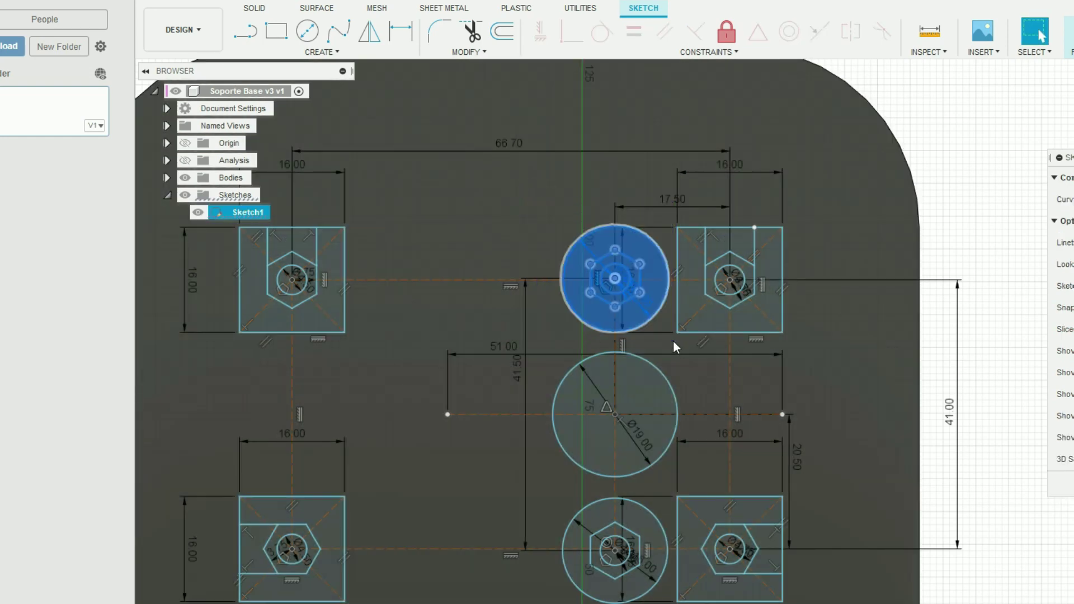
right_click(504, 234)
left_click(485, 417)
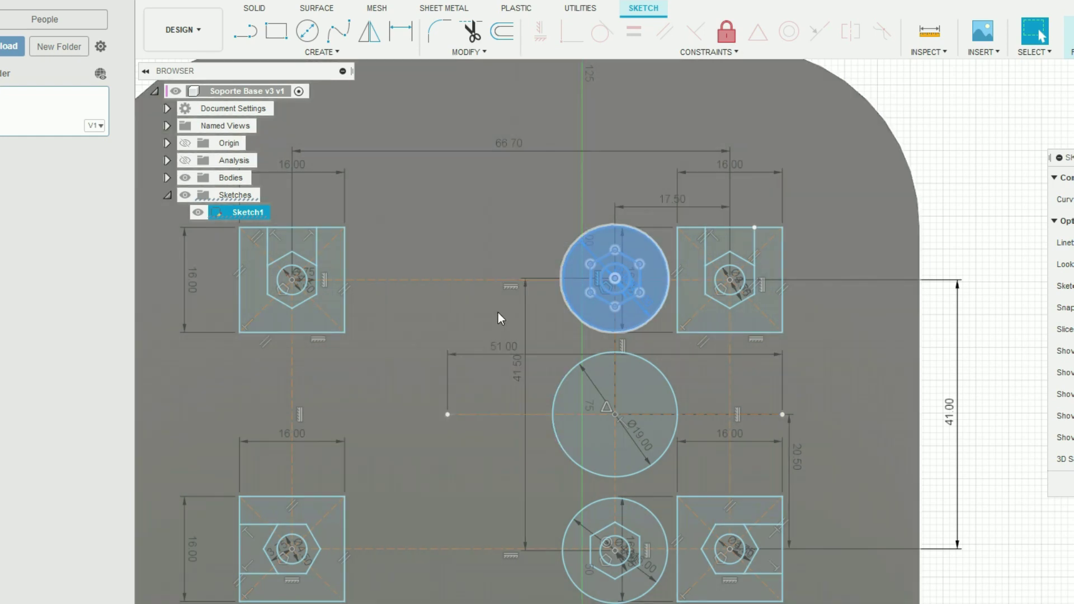
right_click(498, 312)
left_click(483, 391)
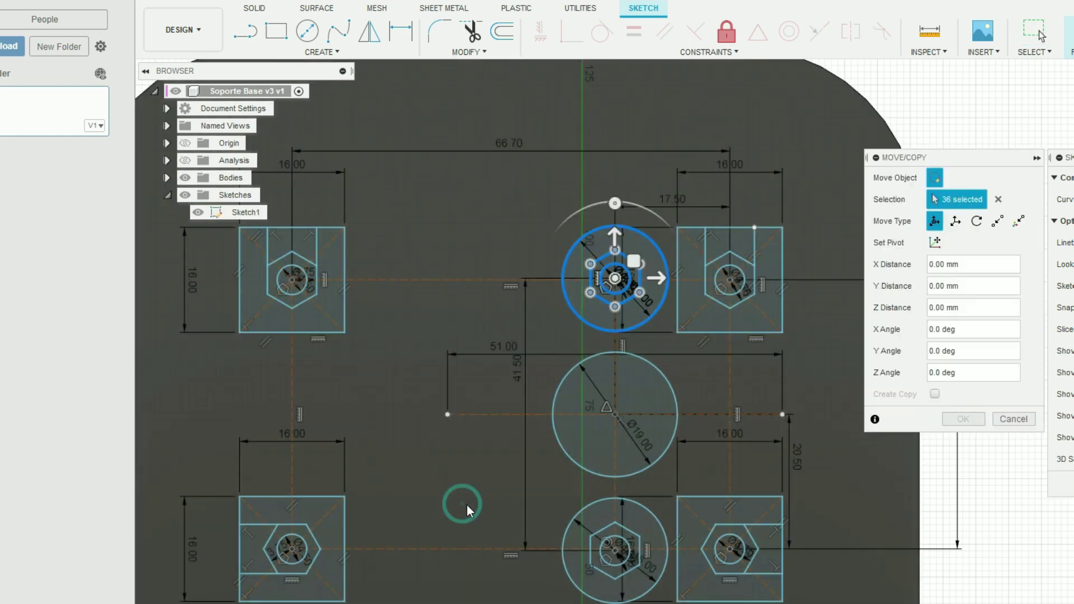
left_click(998, 223)
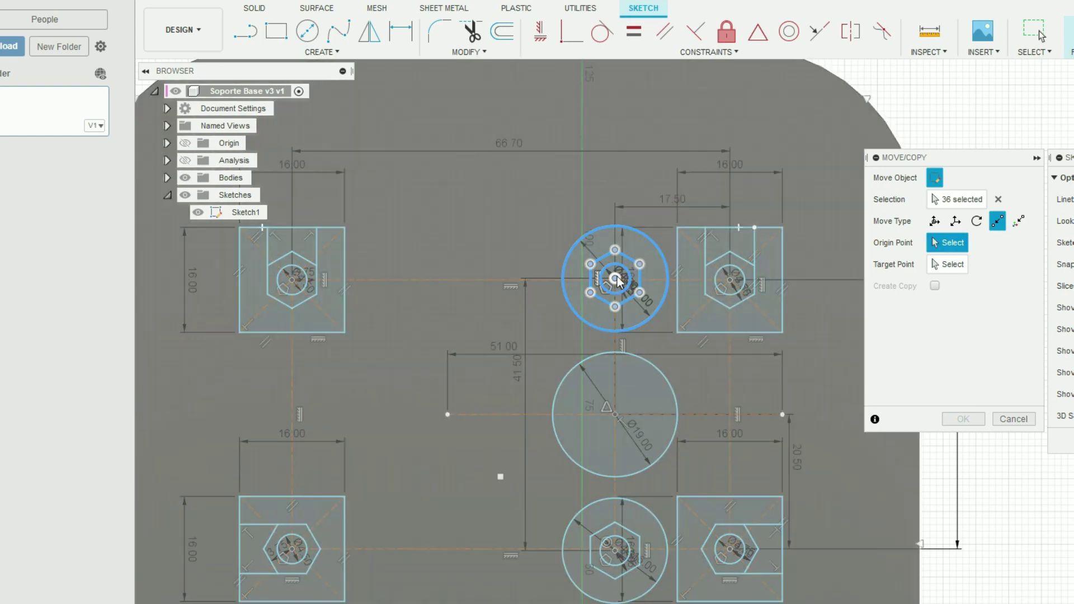
left_click(615, 278)
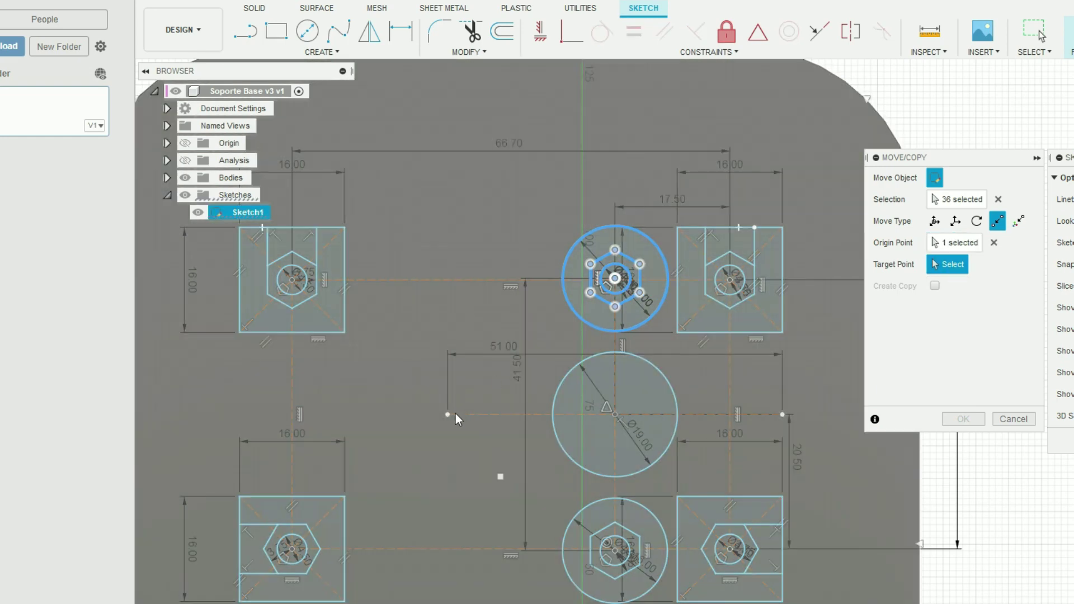
left_click(447, 414)
left_click(964, 420)
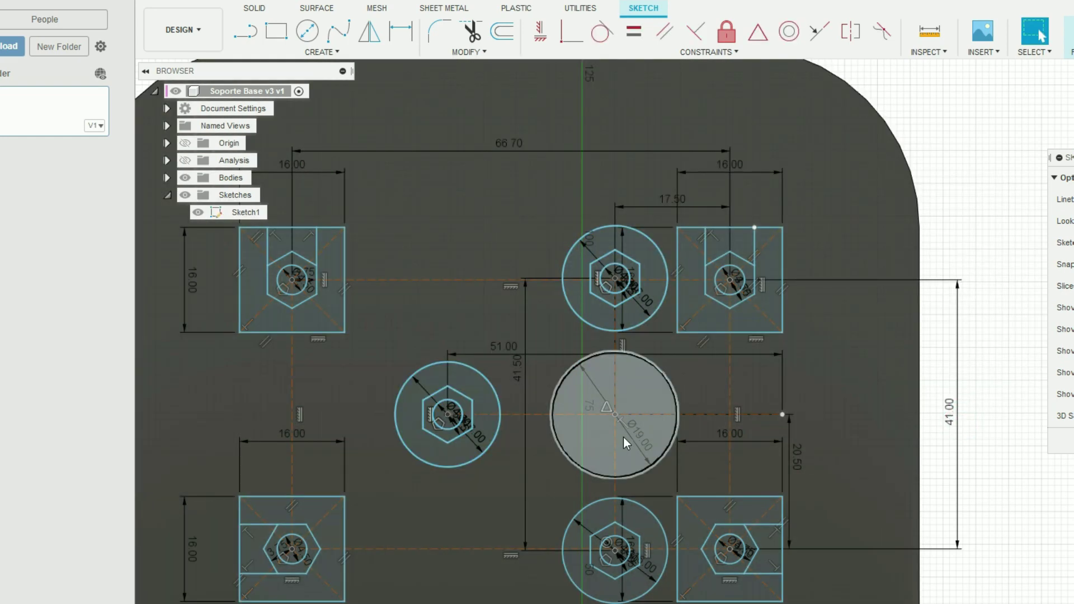
Mirror the left boss across the vertical line onto the right end.
left_click_drag(370, 339, 512, 489)
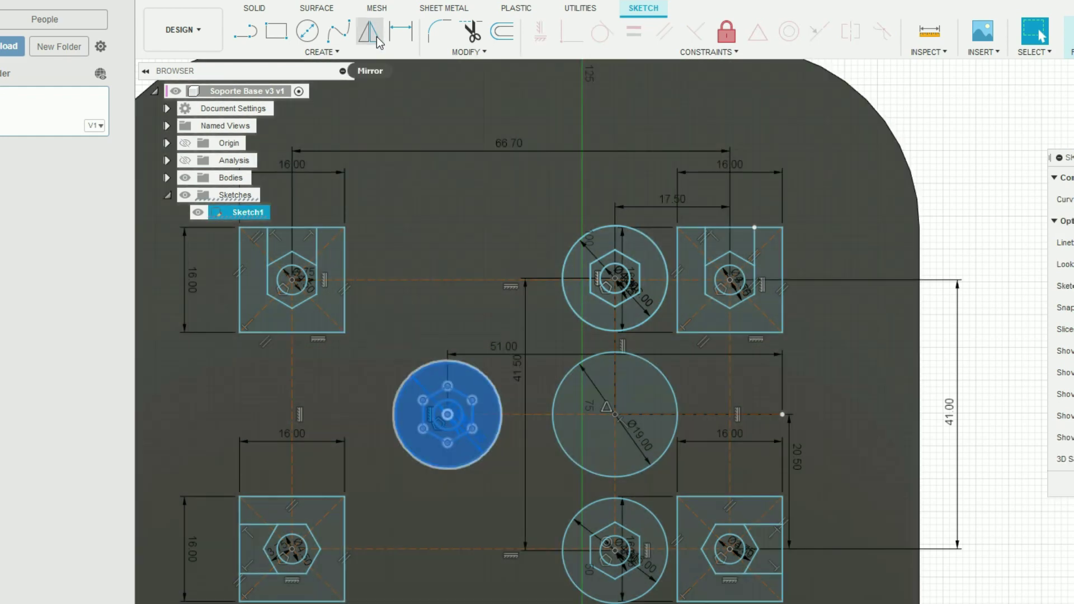
left_click(380, 43)
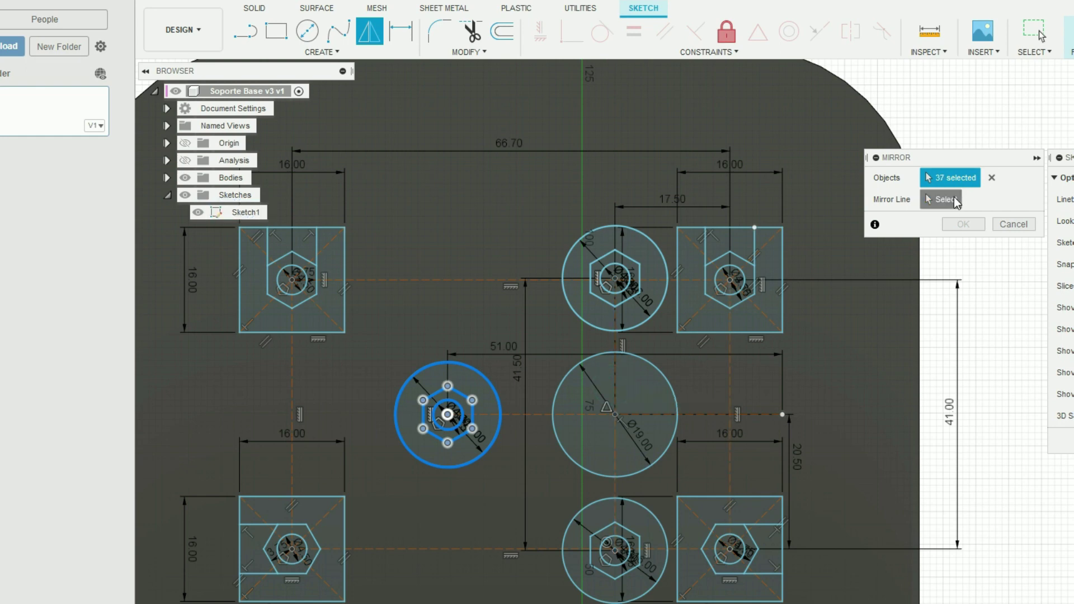
left_click(613, 387)
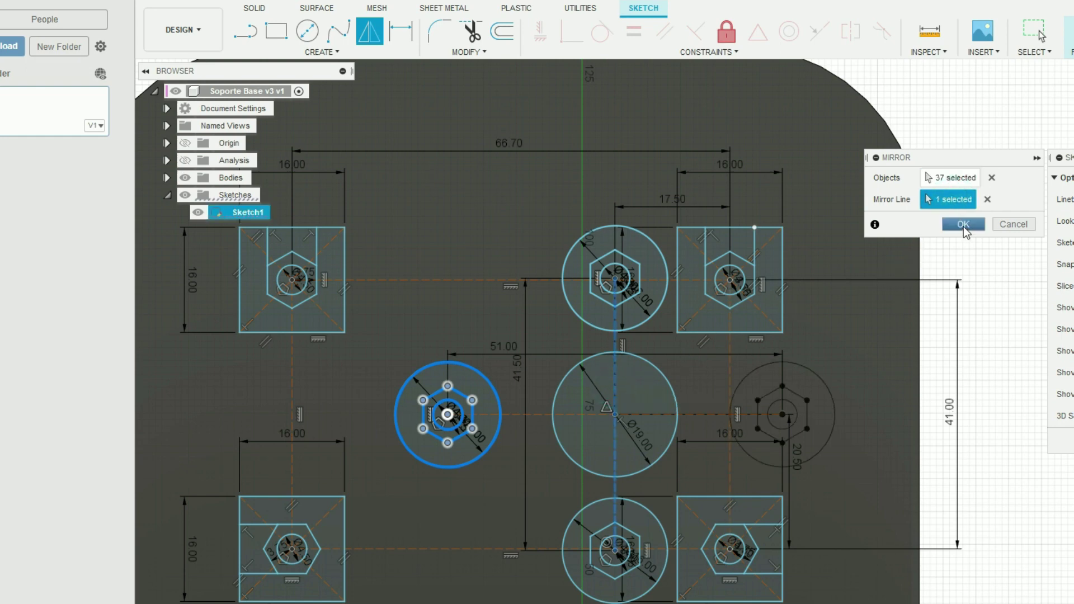
left_click(963, 225)
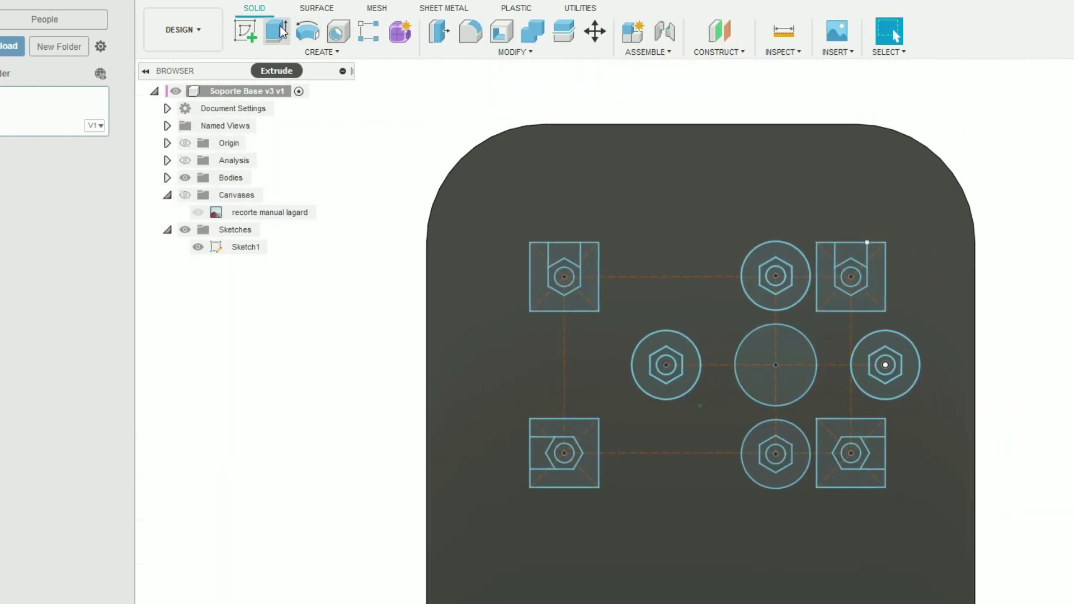
Extrude the top, left, bottom and right hex-nut circles -4.5 mm, starting from the plate face.
left_click(276, 31)
left_click(774, 235)
left_click(677, 323)
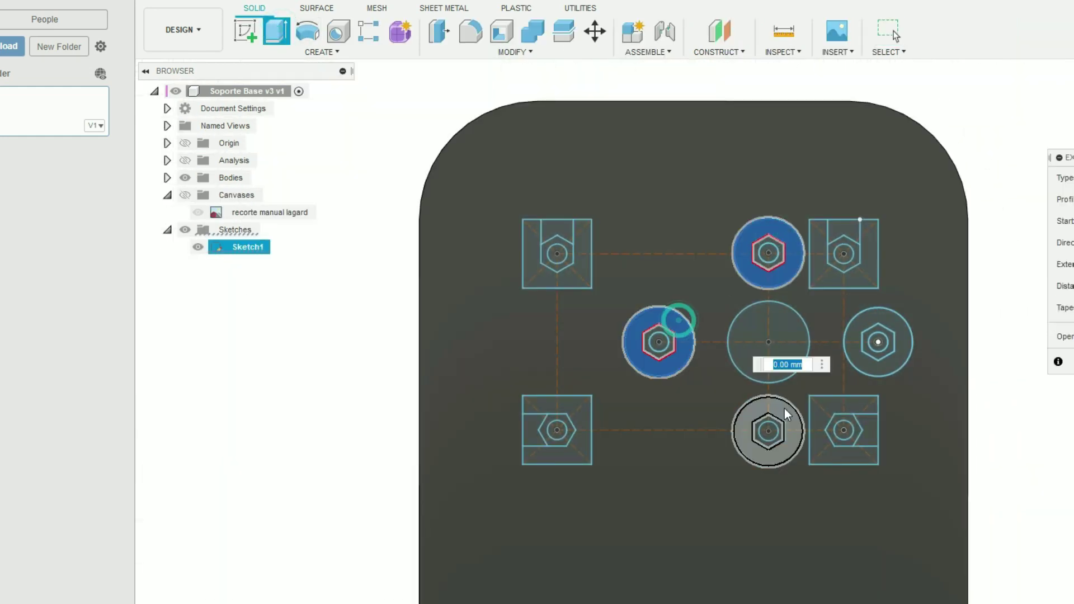
left_click(783, 409)
left_click(894, 325)
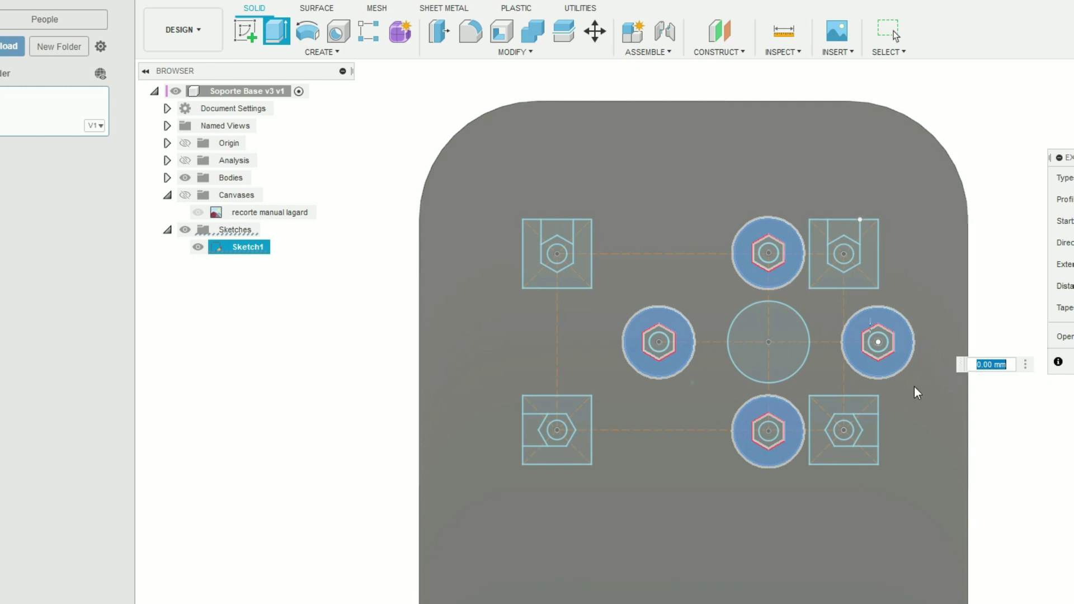
middle_click_drag(915, 414, 561, 351, "shift")
mouse_move(561, 350)
left_mouse_down()
mouse_move(605, 344)
mouse_move(588, 344)
left_mouse_up()
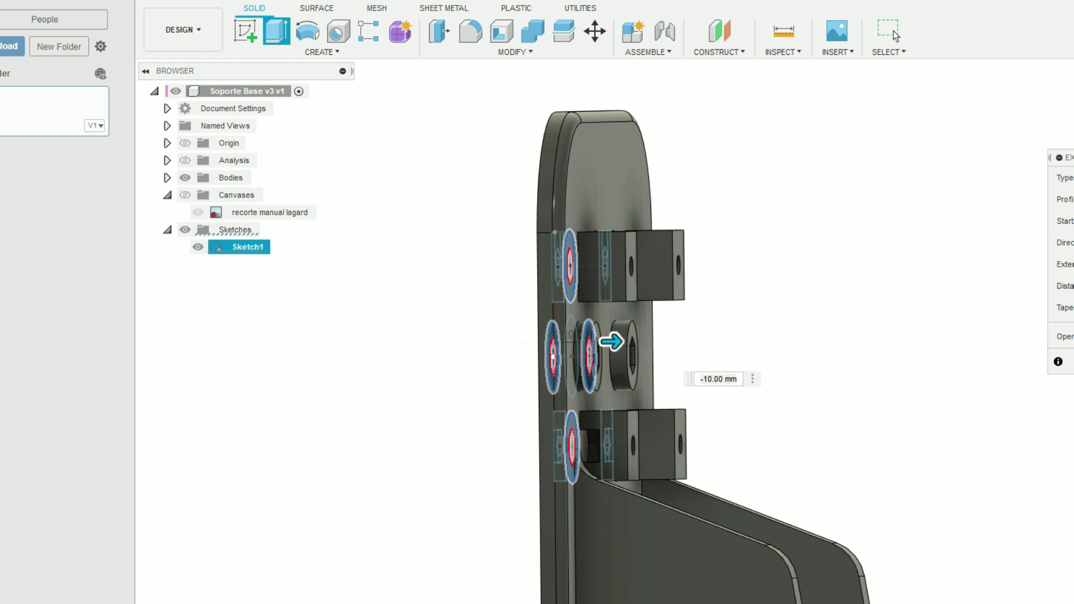
left_click(588, 238)
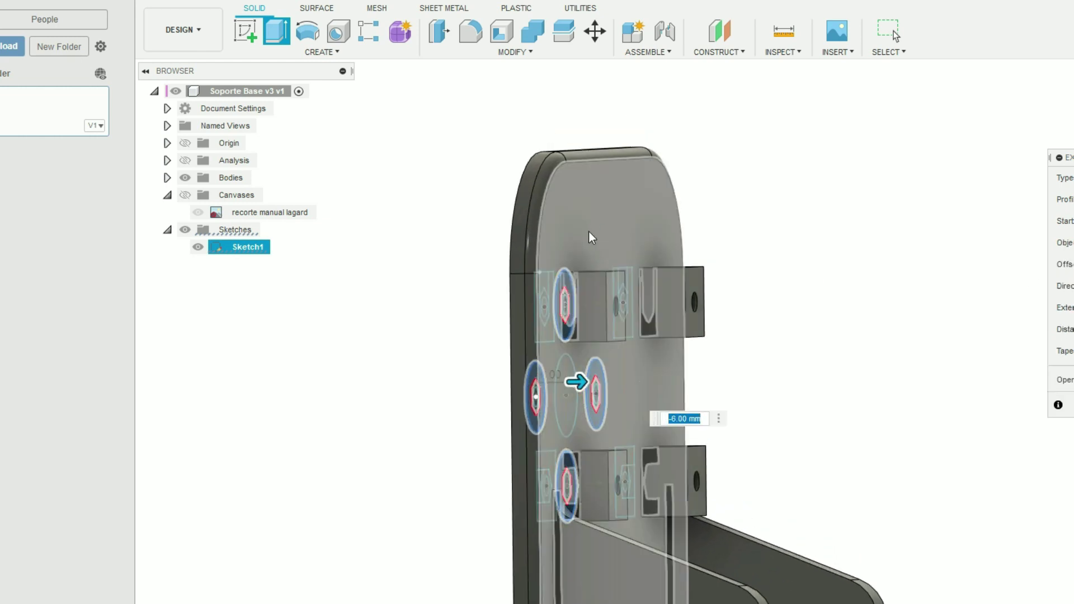
left_click(592, 238)
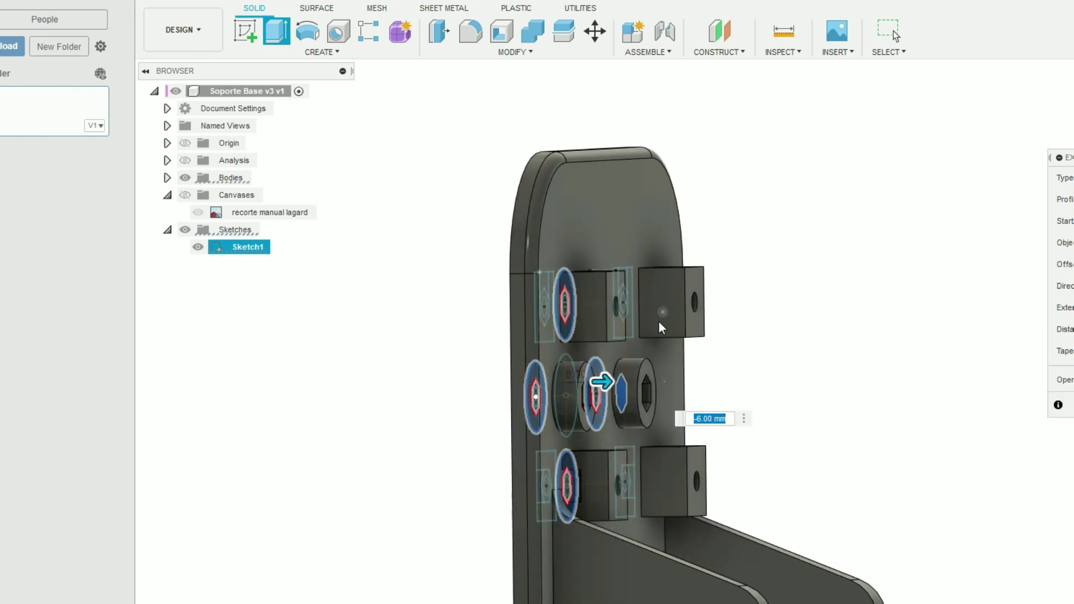
type("-4")
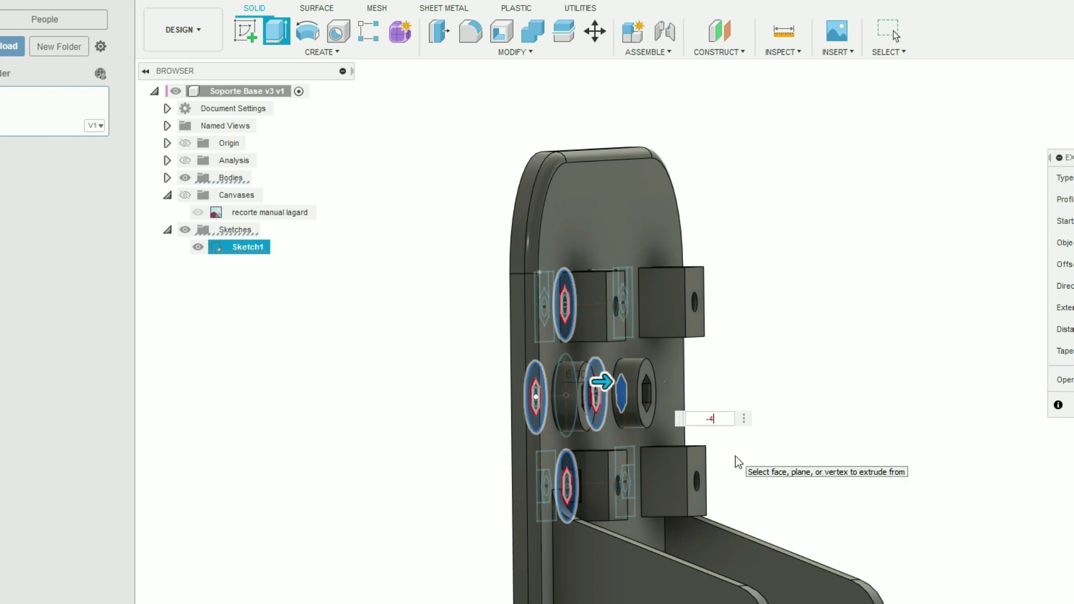
type(".5")
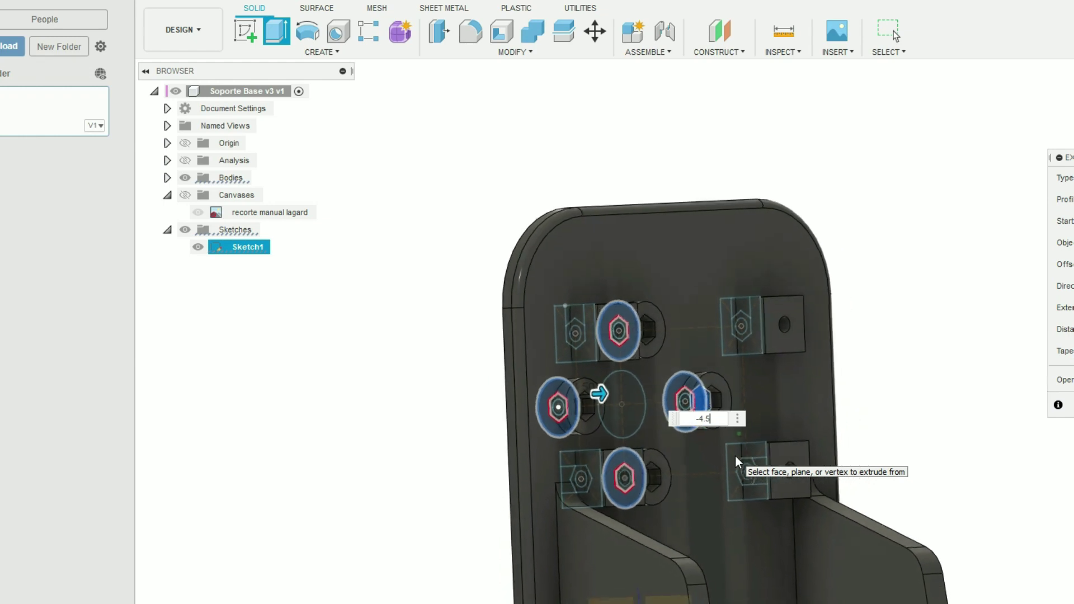
key("Return")
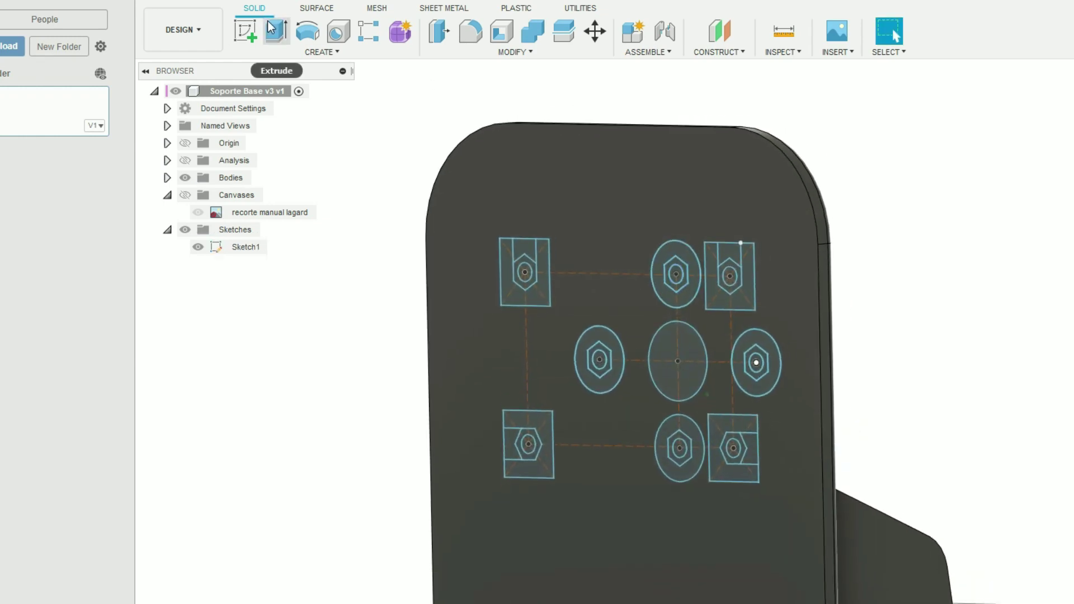
Extrude the selected circle profiles -25 mm to cut the bolt holes.
left_click(271, 28)
left_click(667, 294)
left_click(680, 447)
left_click(750, 360)
type("-25")
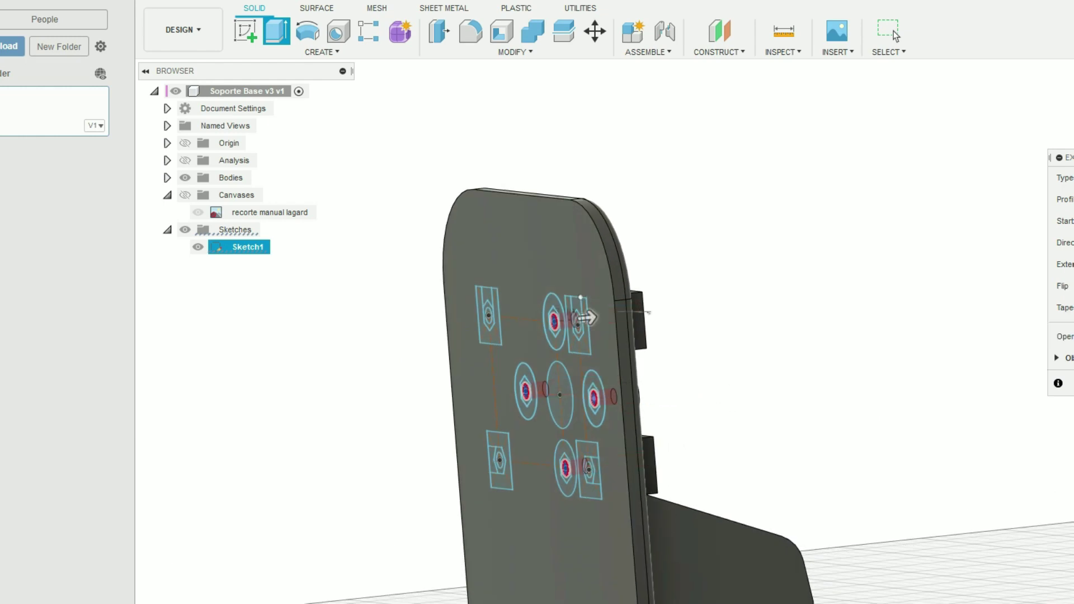
key("Return")
Hide Sketch1 and orbit to view the four holes in the plate face.
left_click(198, 247)
mouse_move(732, 358)
middle_mouse_down("shift")
mouse_move(678, 459)
mouse_move(765, 520)
middle_mouse_up("shift")
scroll(682, 456, "up", 5)
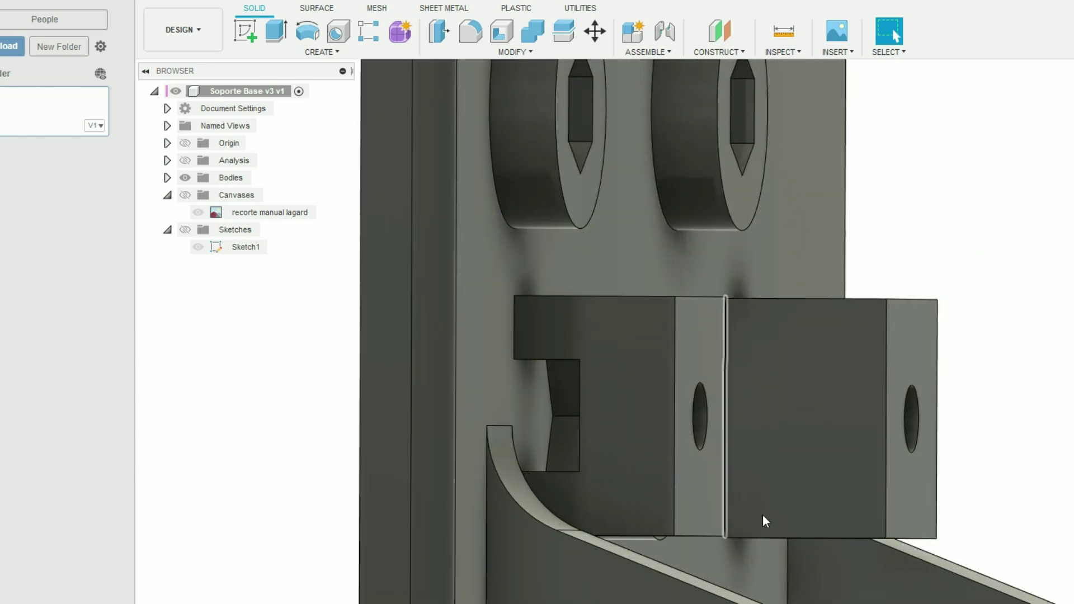
scroll(718, 439, "down", 2)
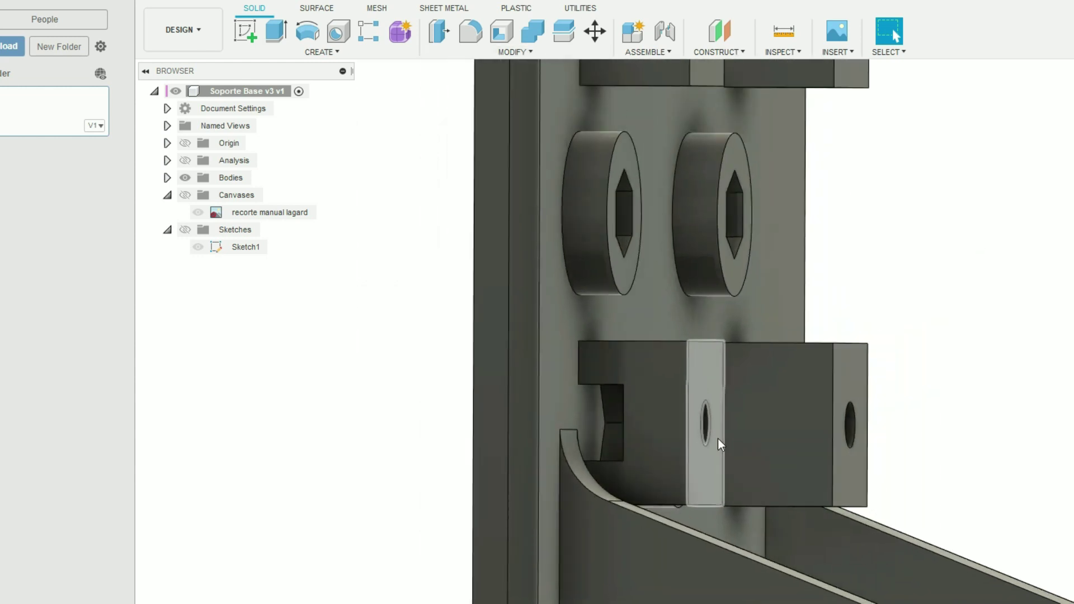
scroll(718, 425, "down", 3)
scroll(719, 415, "down", 1)
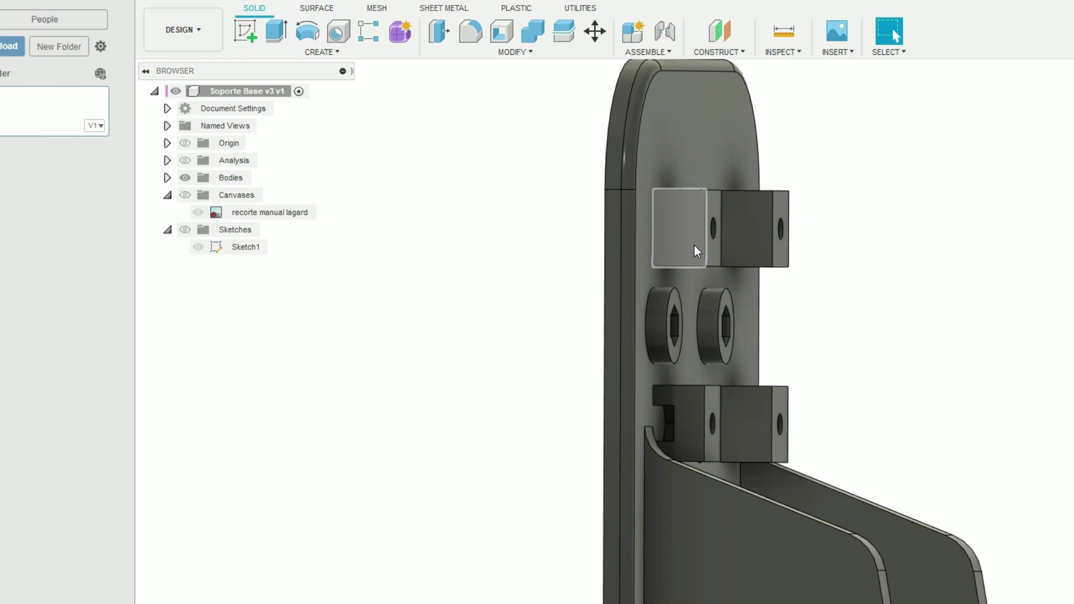
mouse_move(856, 360)
middle_mouse_down("shift")
mouse_move(861, 346)
mouse_move(476, 274)
middle_mouse_up("shift")
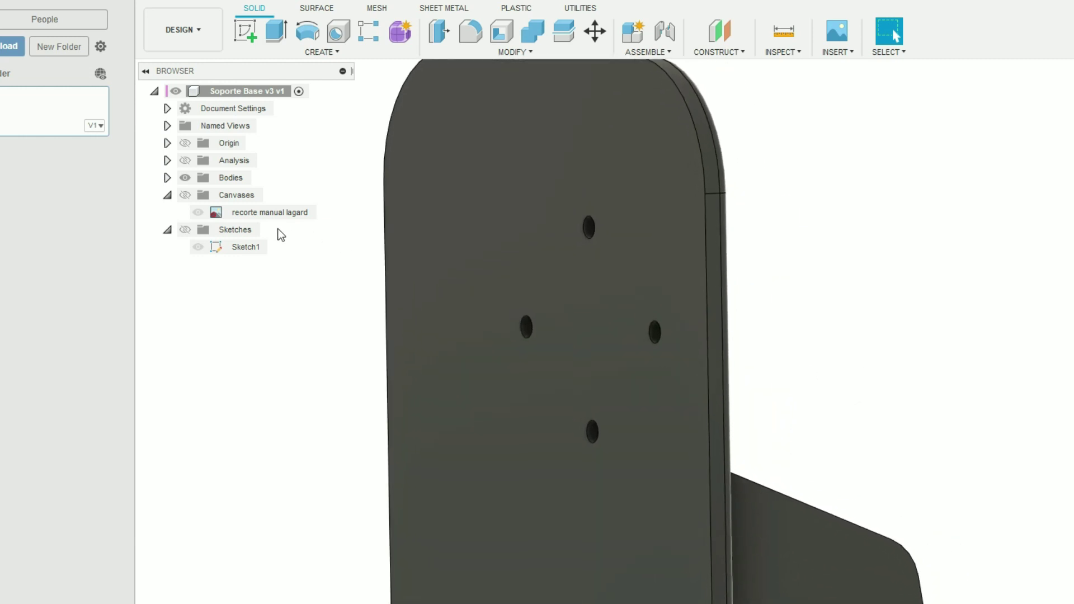
Edit Sketch1 and move all its geometry upward, entering 20.0 as the distance.
left_click(197, 249)
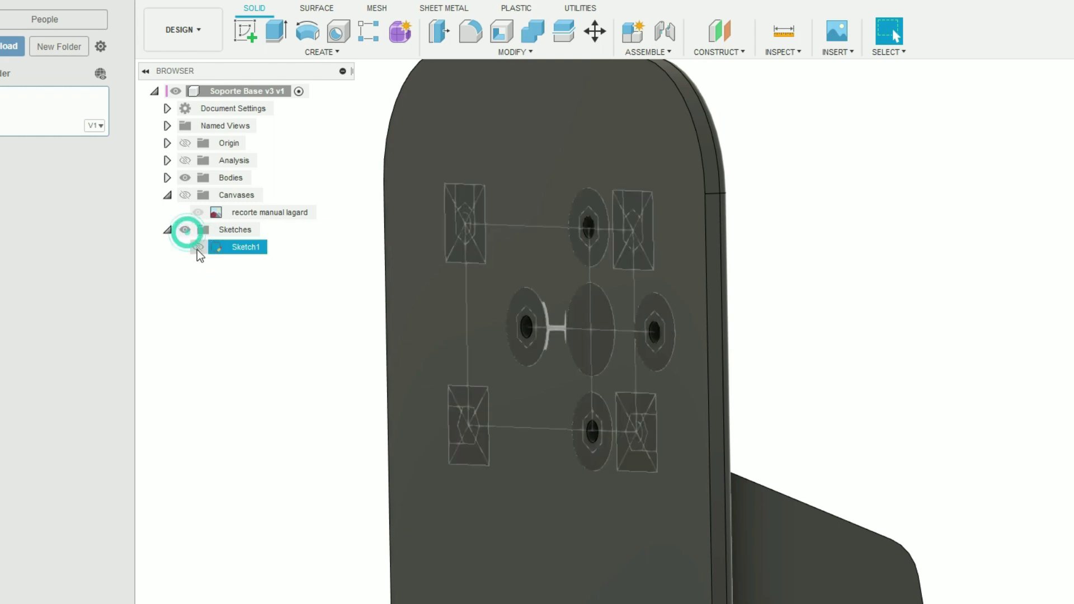
right_click(240, 247)
left_click(281, 295)
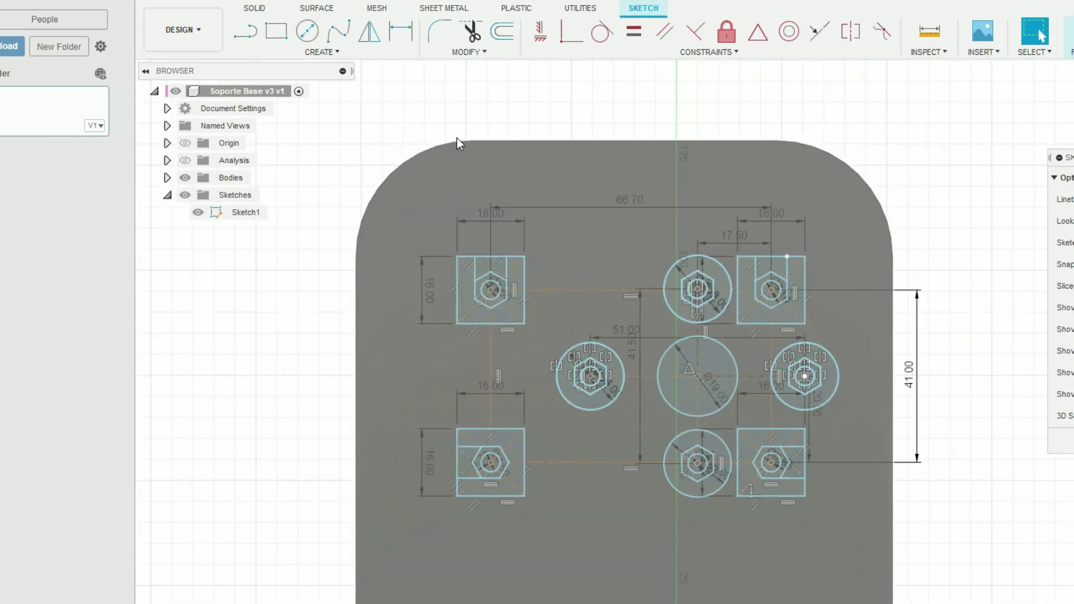
left_click_drag(348, 132, 1040, 602)
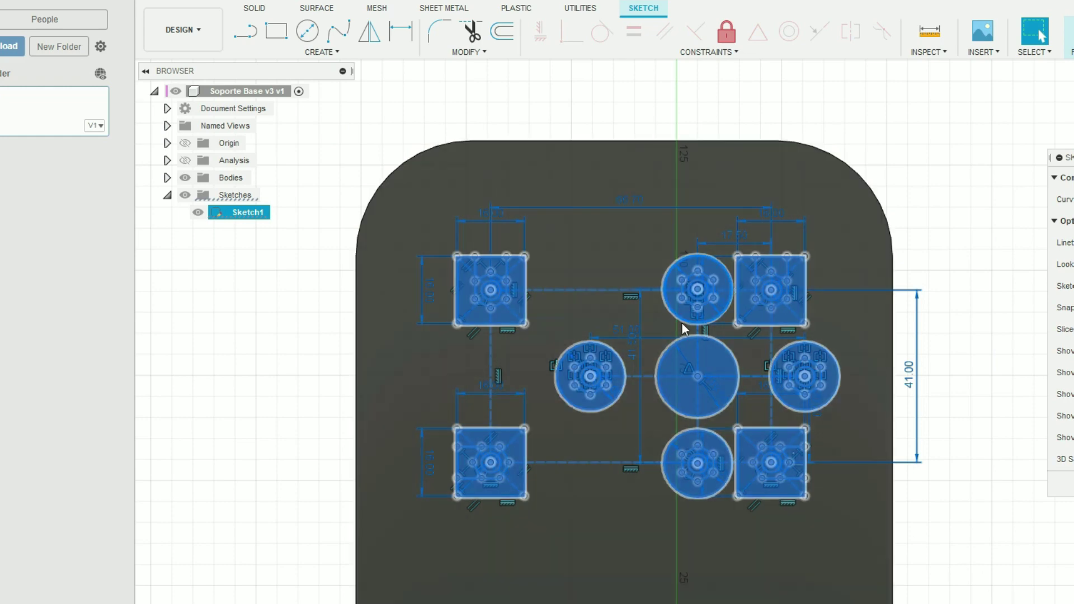
right_click(690, 353)
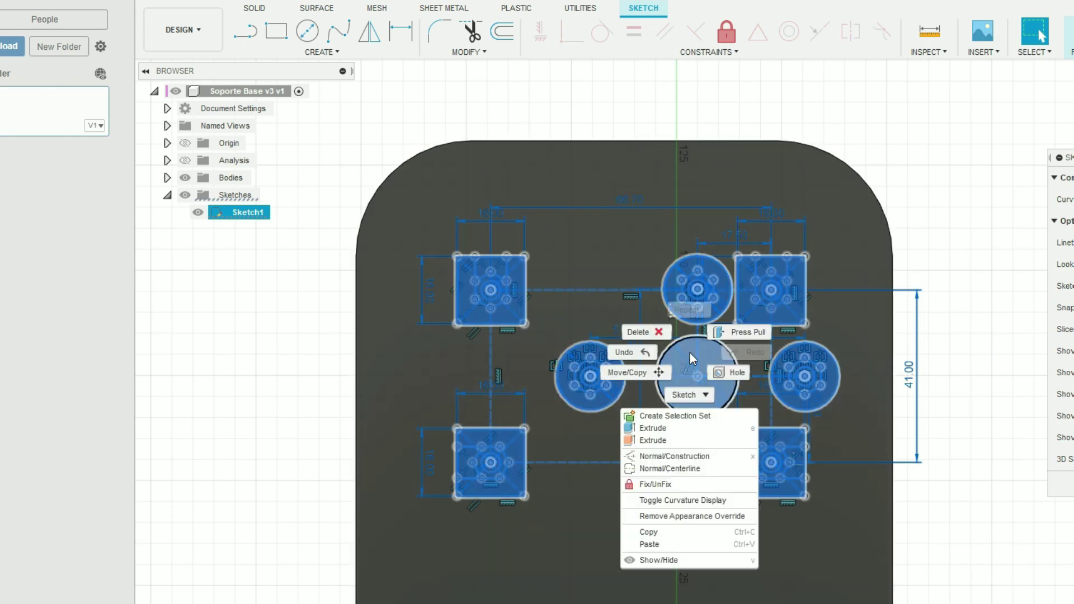
key("Escape")
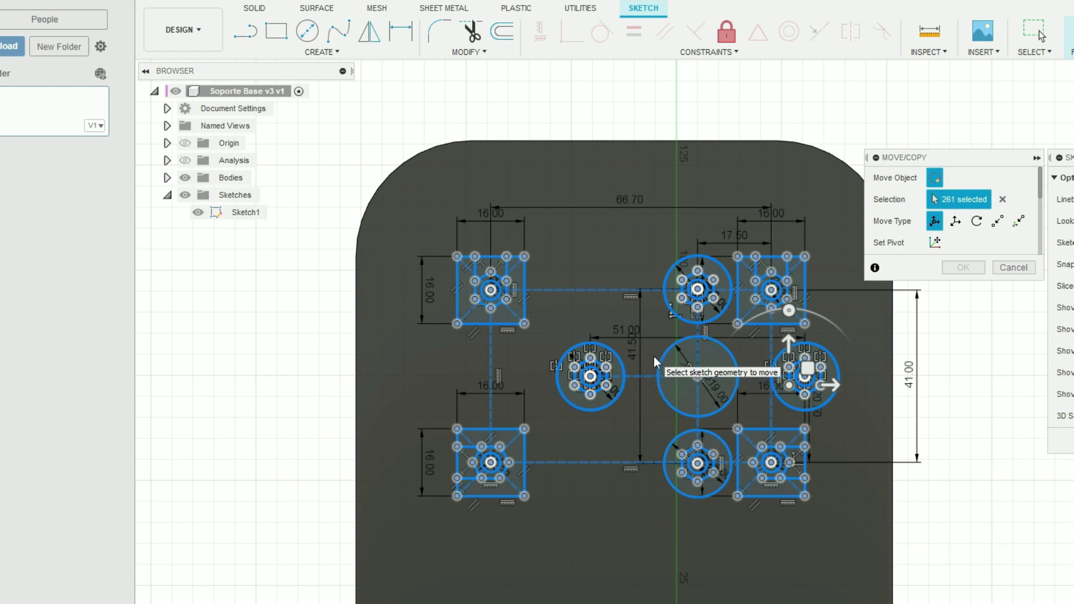
scroll(973, 241, "down", 2)
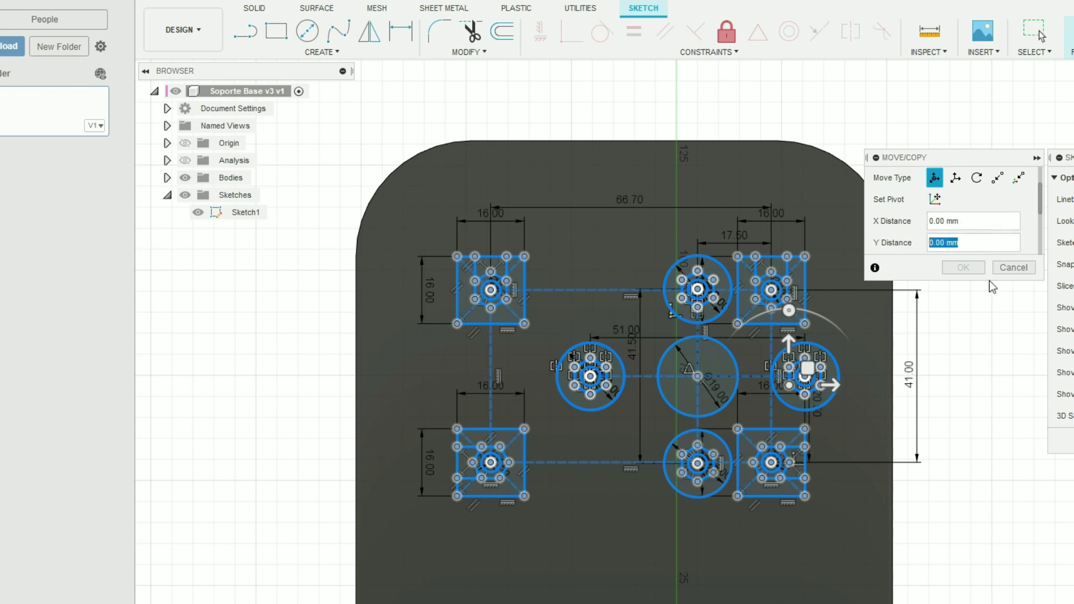
type("20")
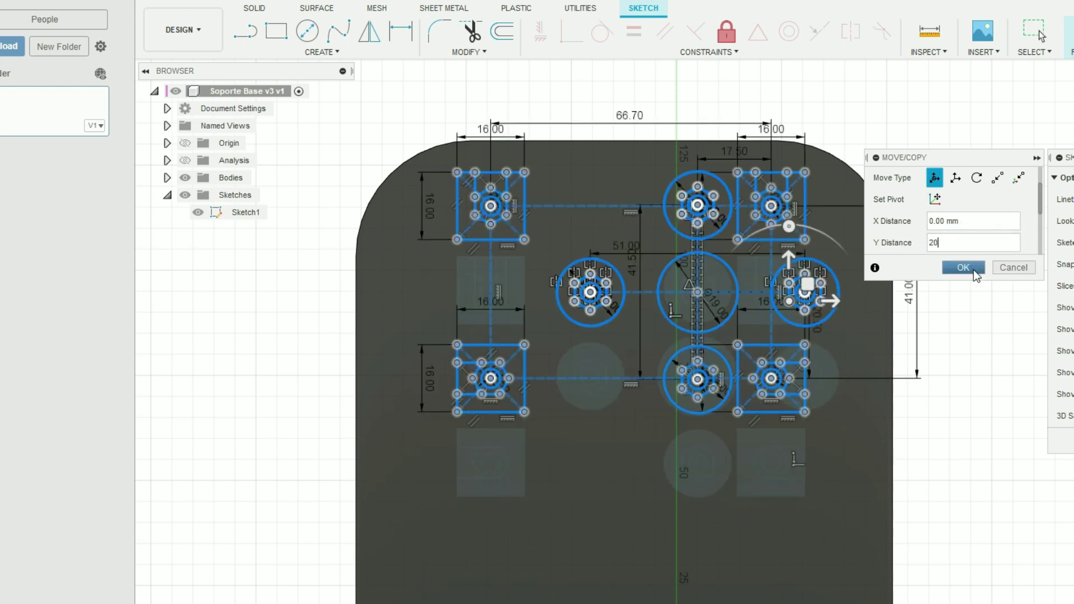
type(".0")
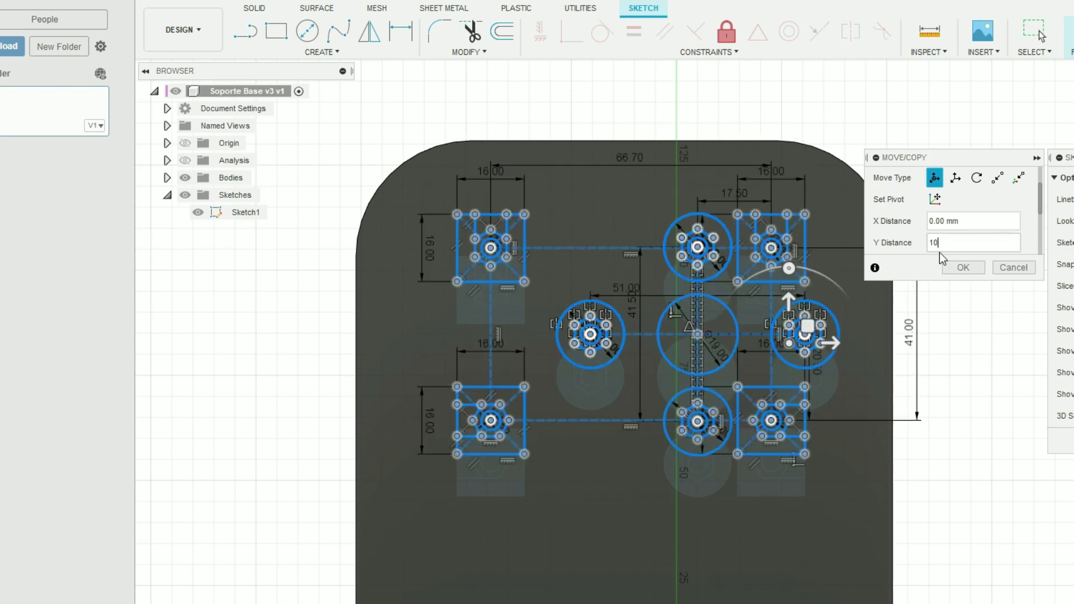
left_click(959, 271)
Finish the sketch, check it from the side, and reopen Sketch1 for editing.
left_click(1065, 31)
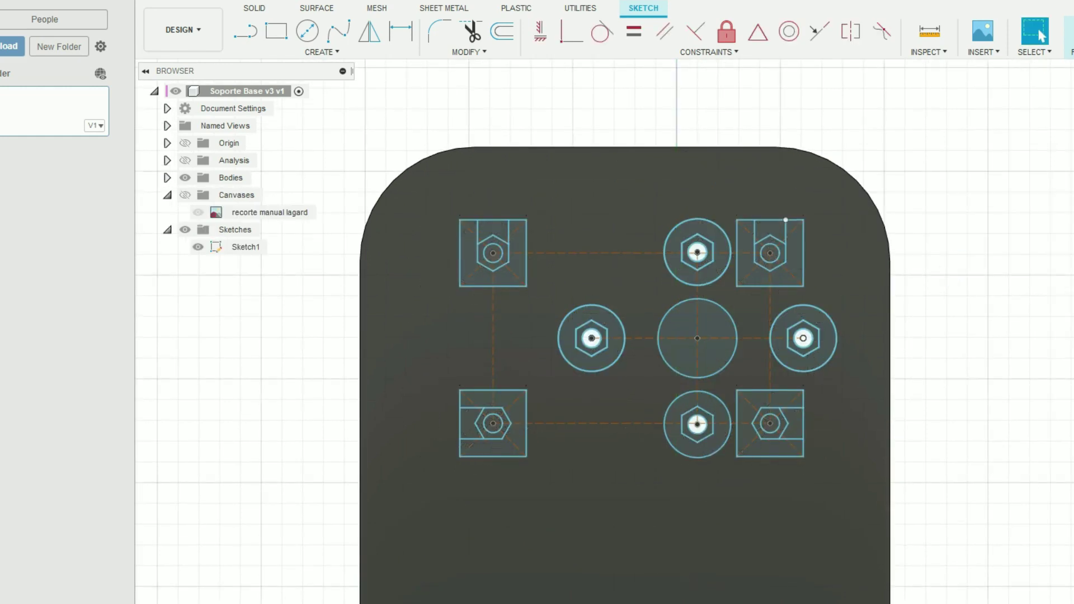
middle_click_drag(680, 344, 677, 422, "shift")
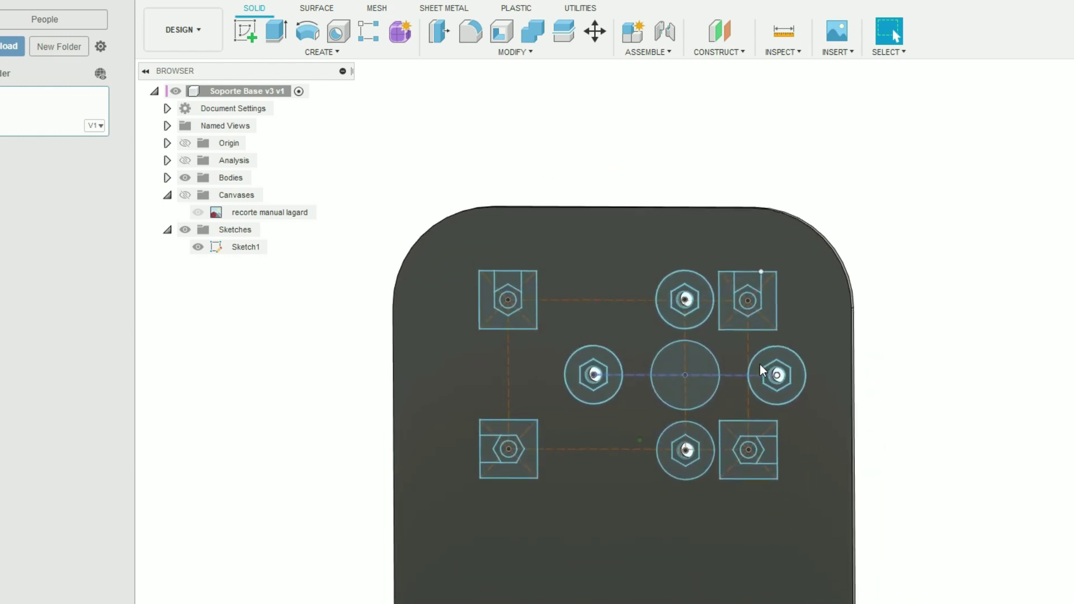
right_click(247, 248)
left_click(274, 303)
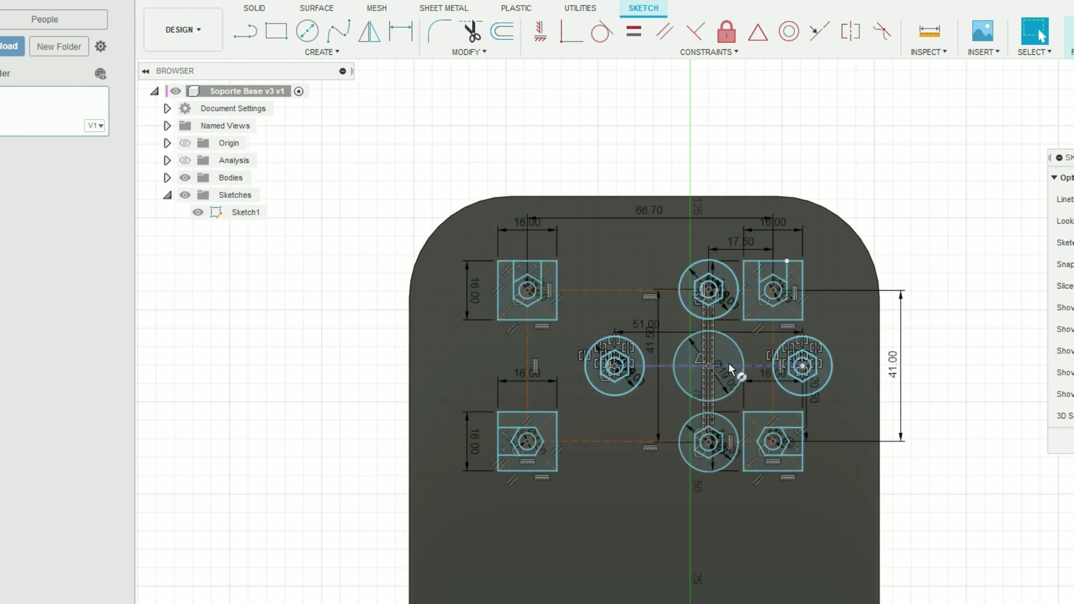
Draw a 95 mm diameter circle and make it construction geometry.
key("c")
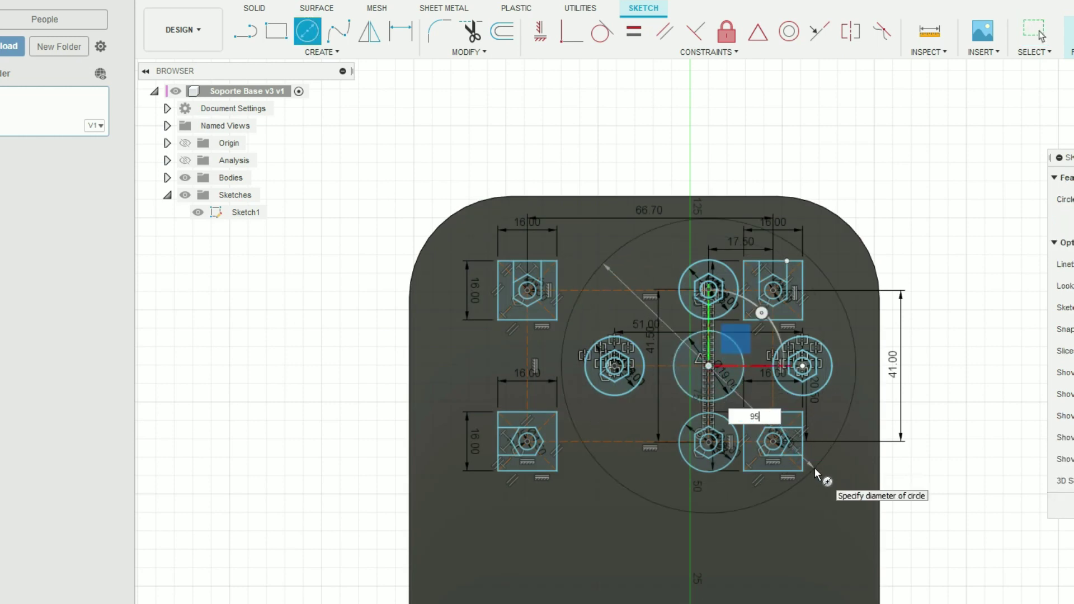
key("Return")
key("Escape")
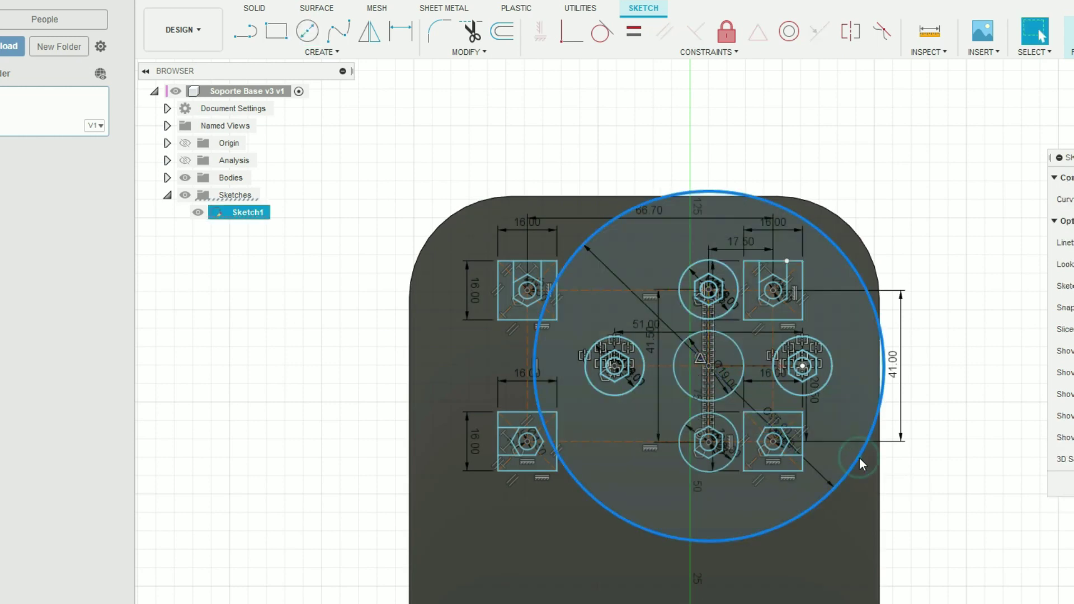
key("x")
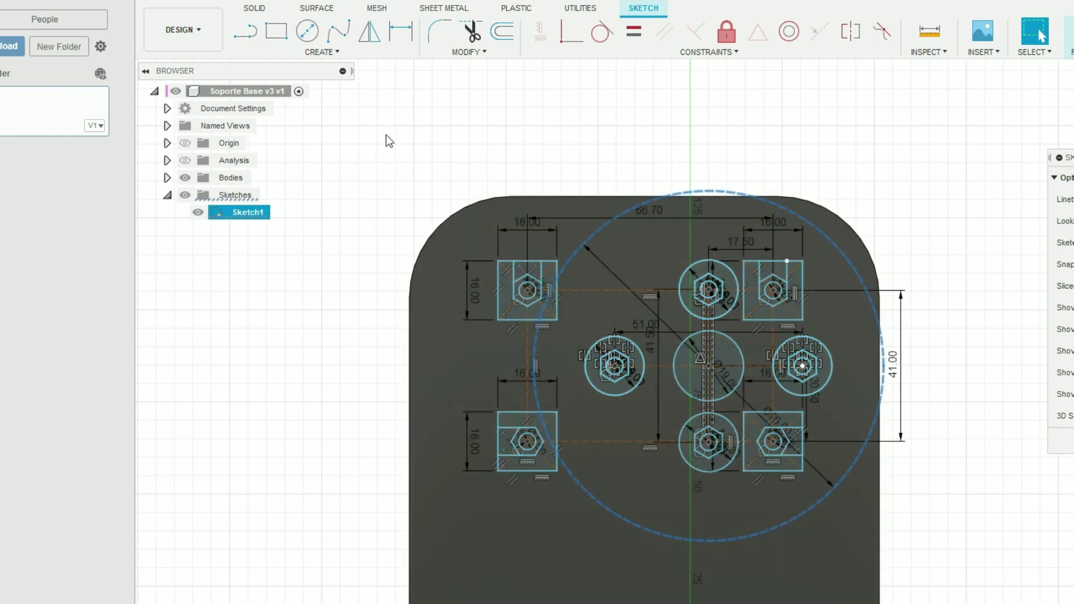
Move all sketch curves 5 mm in X and -5 mm in Y, then finish the sketch.
left_click_drag(389, 141, 962, 582)
right_click(470, 366)
left_click(405, 371)
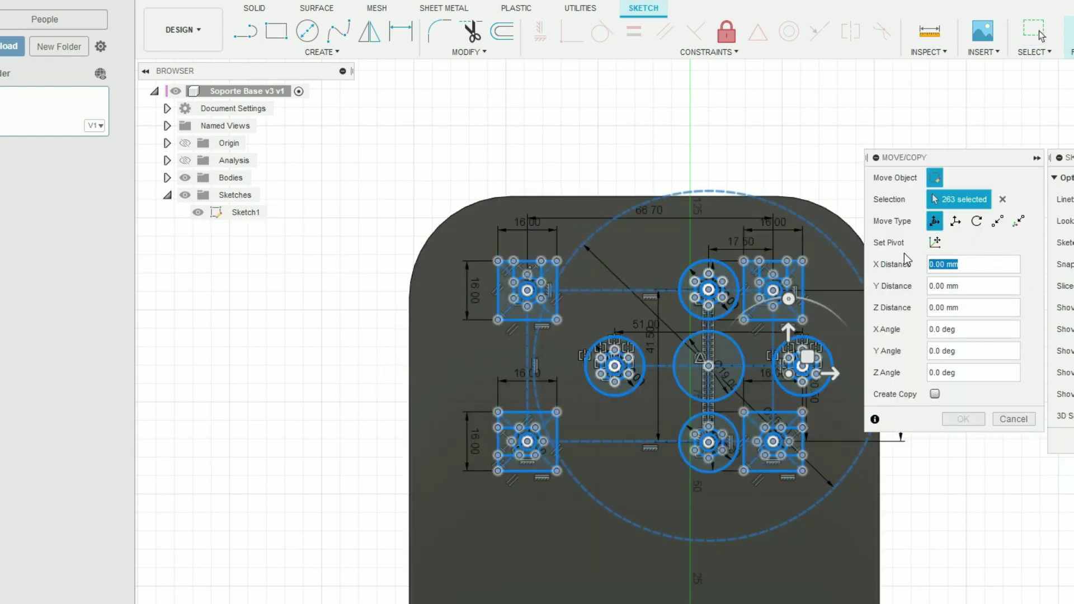
type("-10")
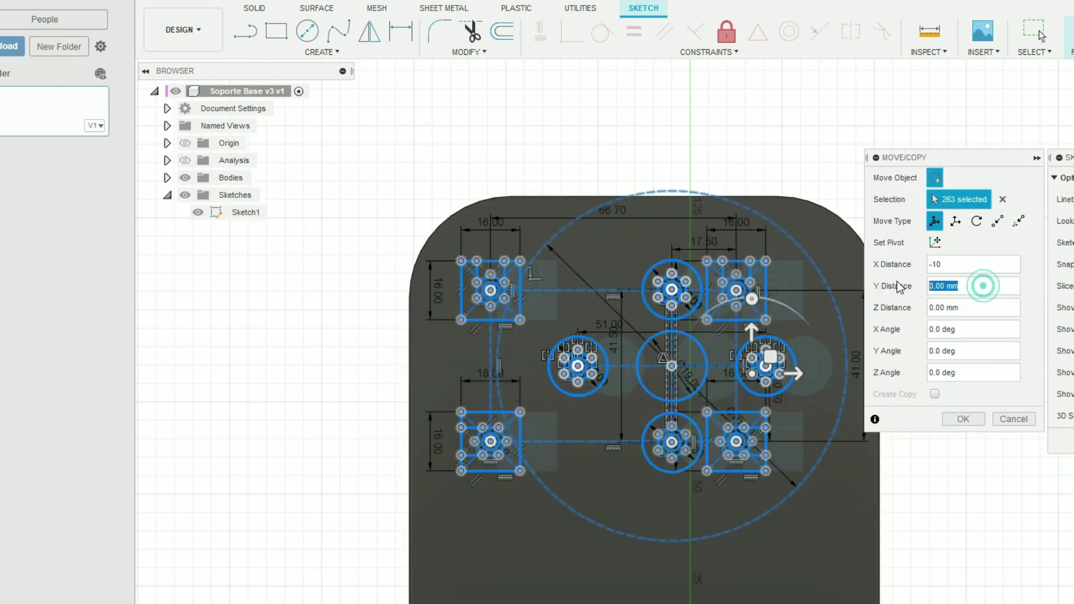
type("-5")
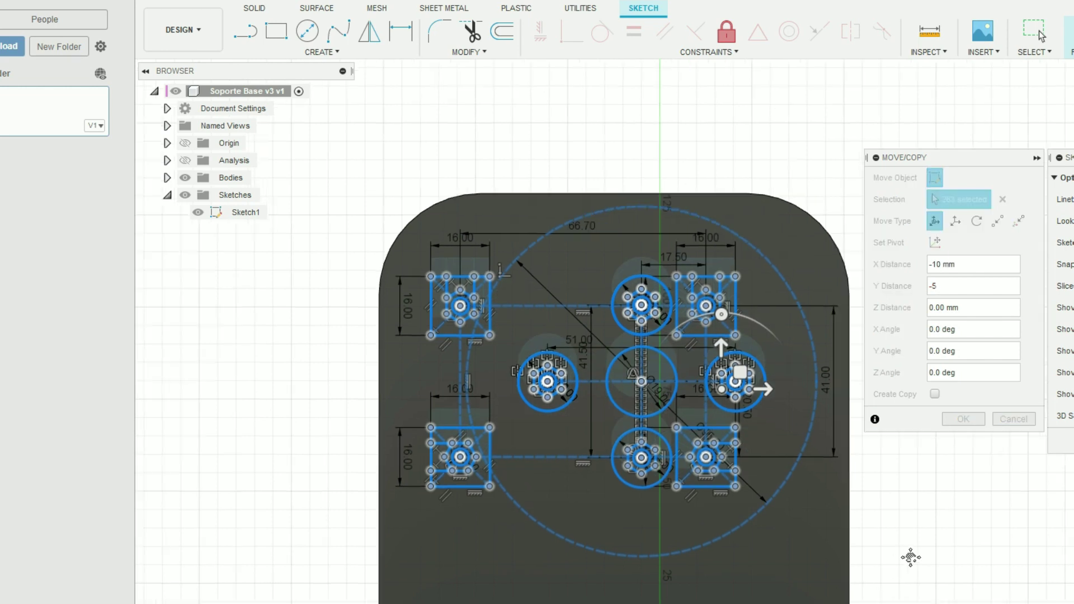
key("BackSpace")
type("5")
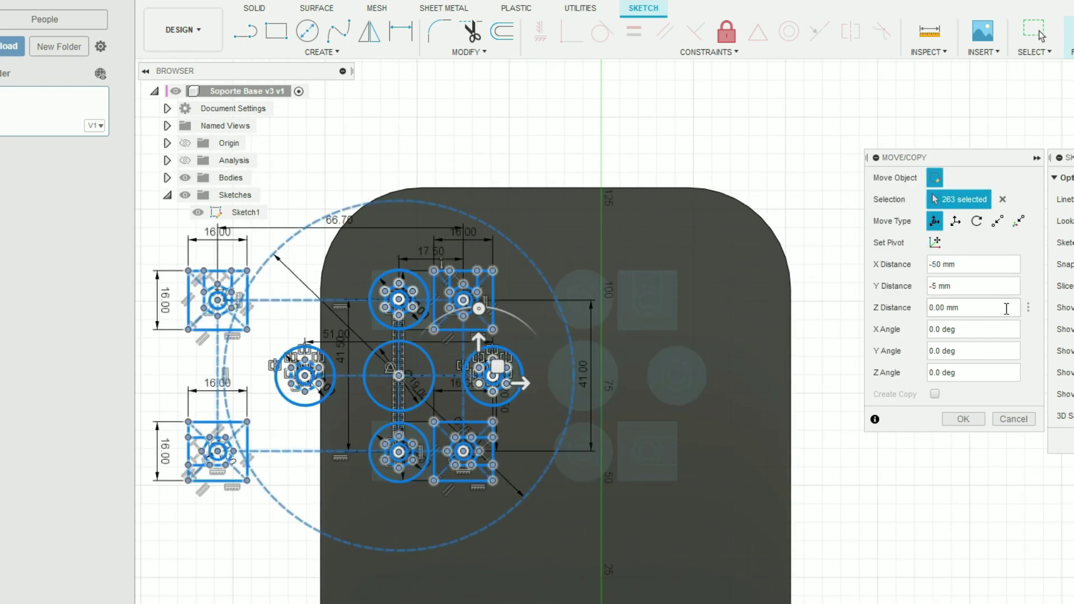
key("BackSpace")
key("Left")
key("BackSpace")
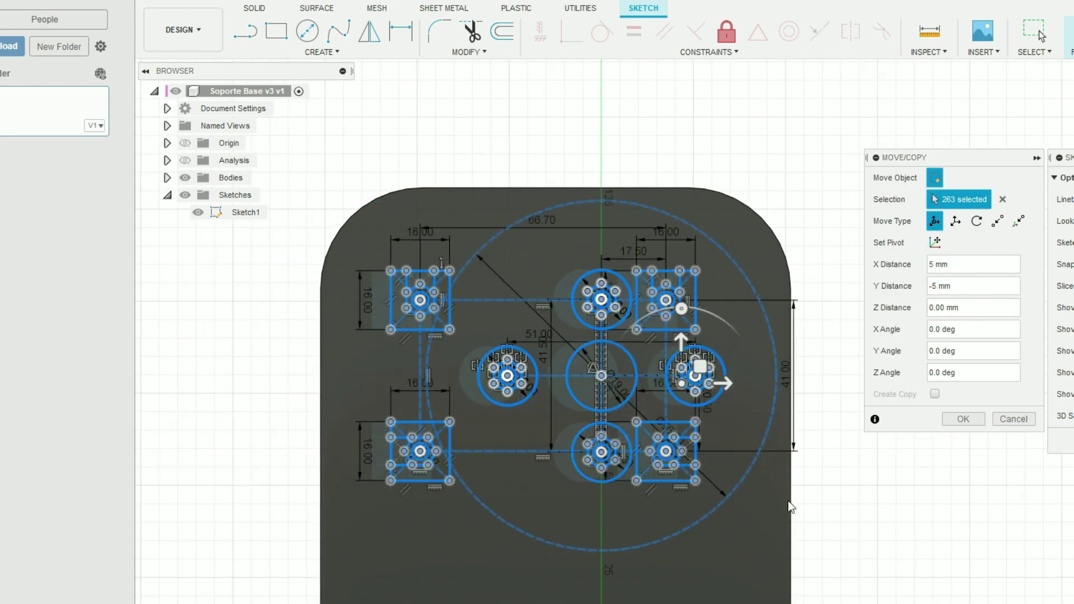
left_click(963, 419)
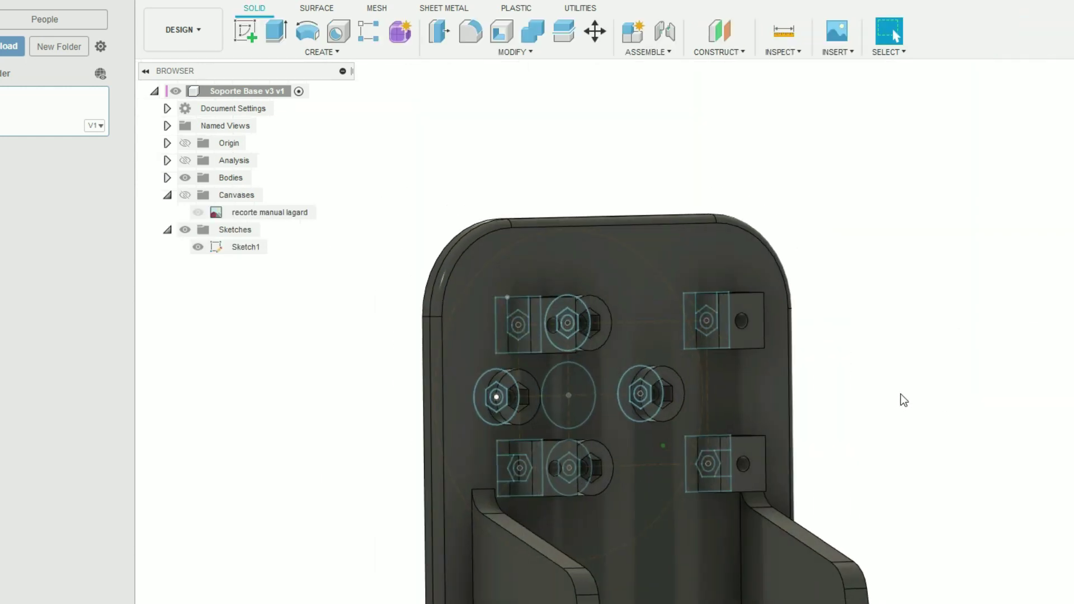
Show Sketch1 on the plate and begin extruding the centre circle profile as a cut.
middle_click_drag(901, 394, 626, 471, "shift")
scroll(643, 447, "up", 3)
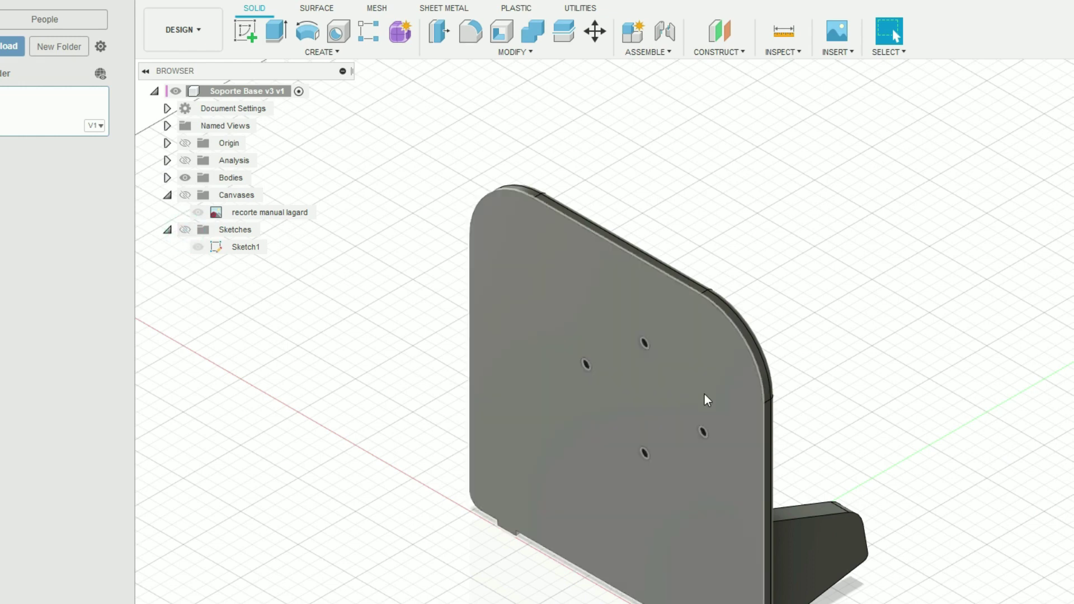
left_click(184, 229)
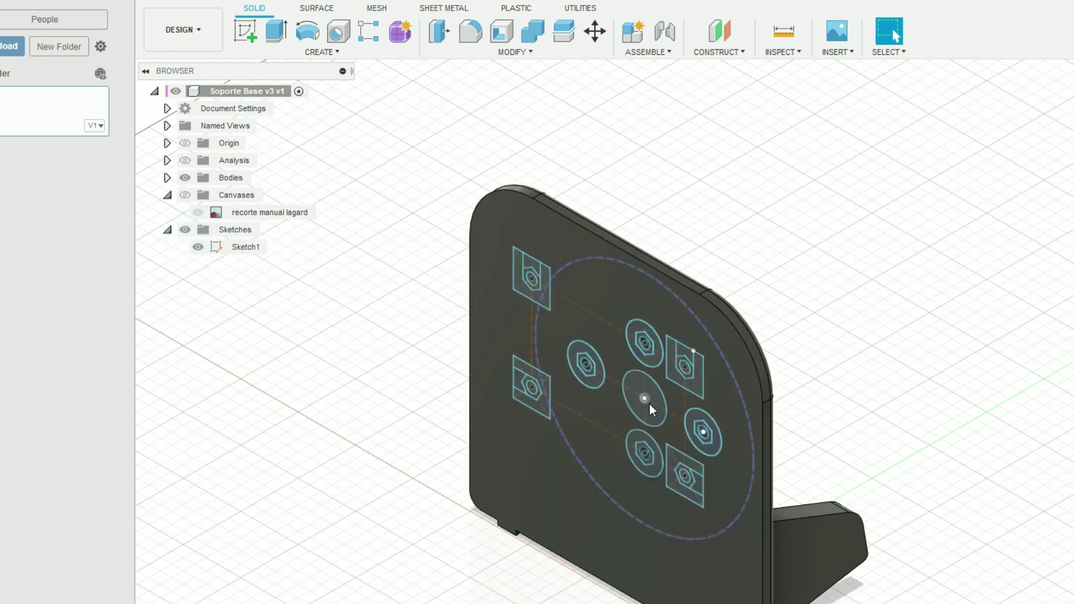
key("e")
left_click(643, 392)
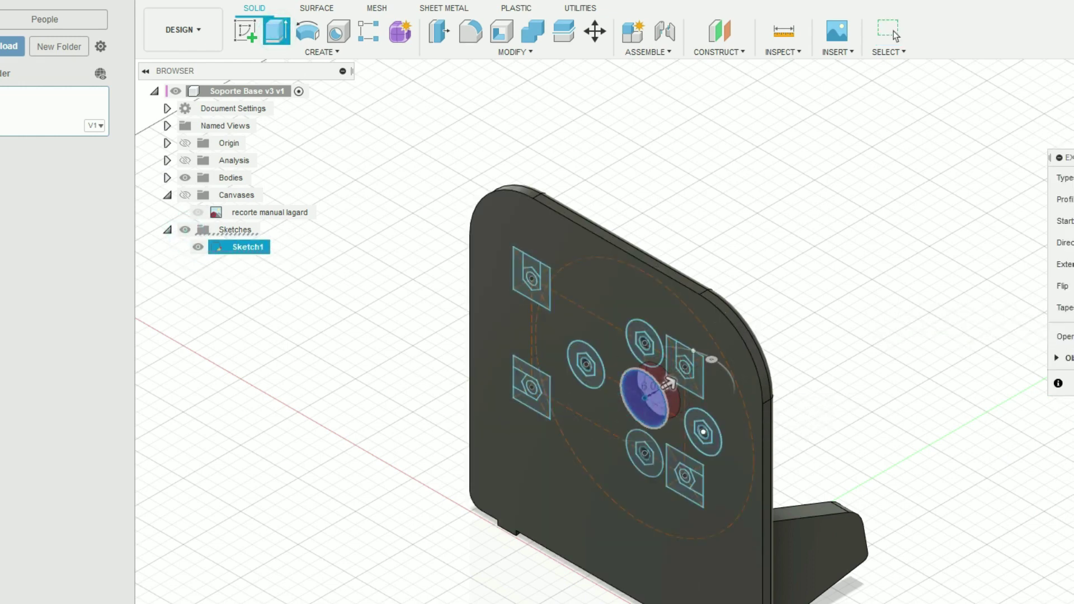
right_click(246, 247)
Add 'La Gard 3330' text in Roboto to Sketch1 below the holes.
left_click(262, 307)
left_click(322, 51)
left_click(256, 223)
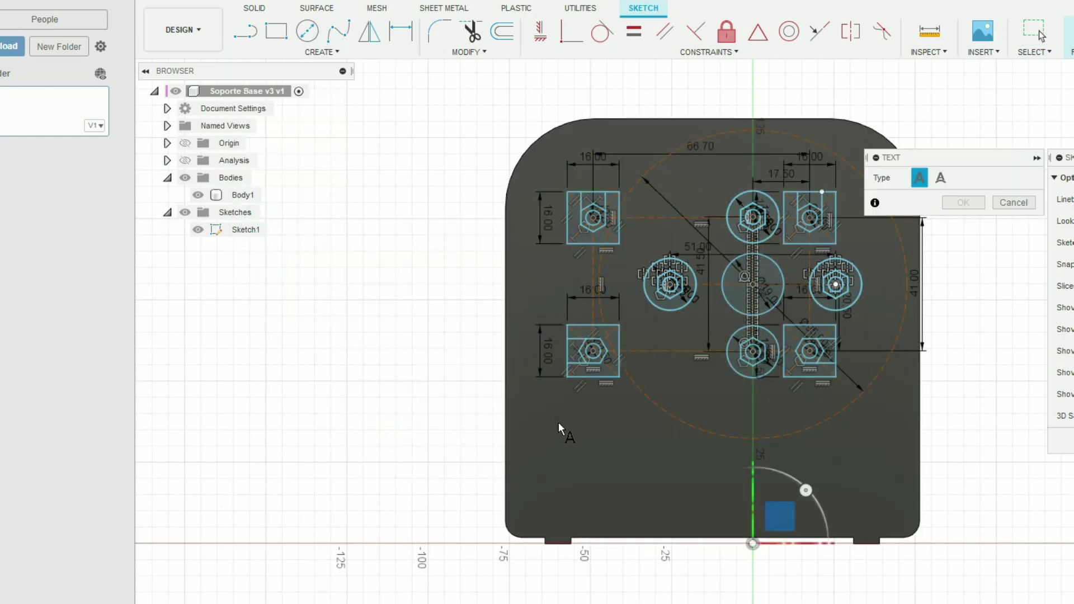
left_click(894, 531)
type("La Gard 3330")
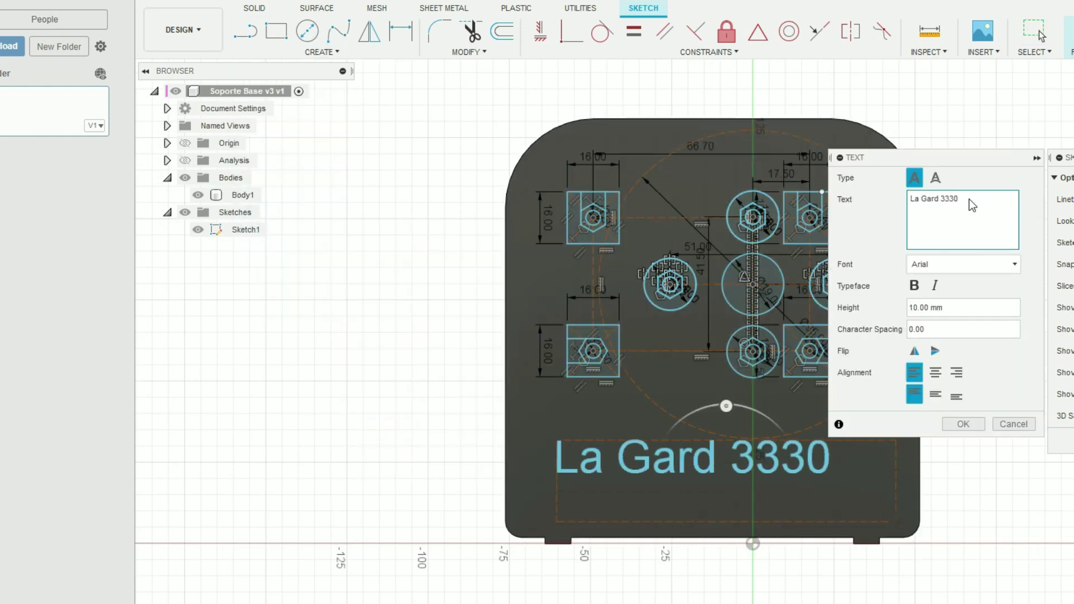
left_click(963, 264)
left_click(940, 391)
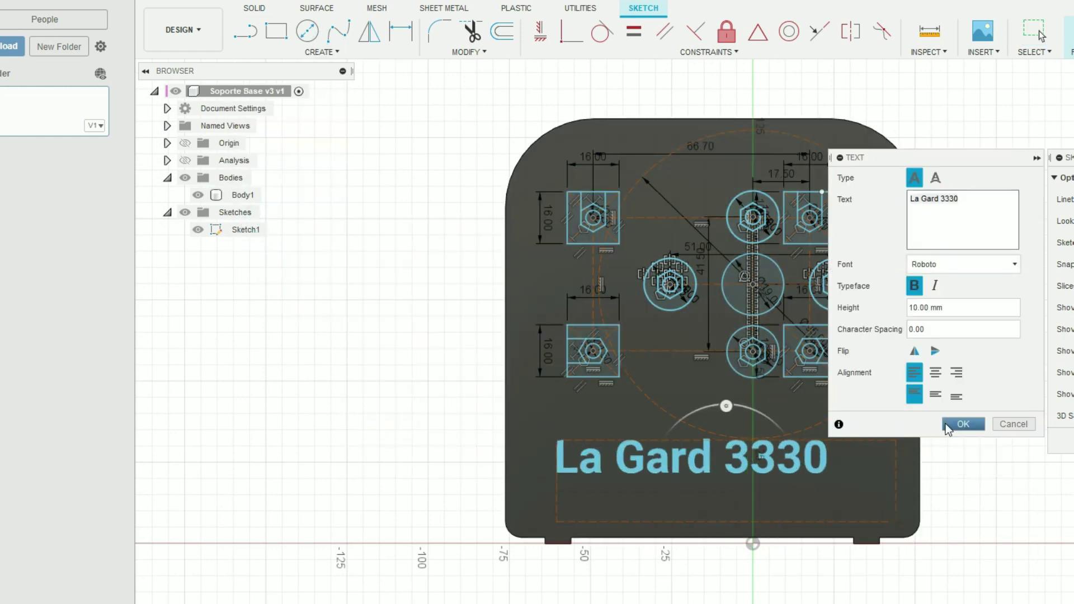
left_click(962, 424)
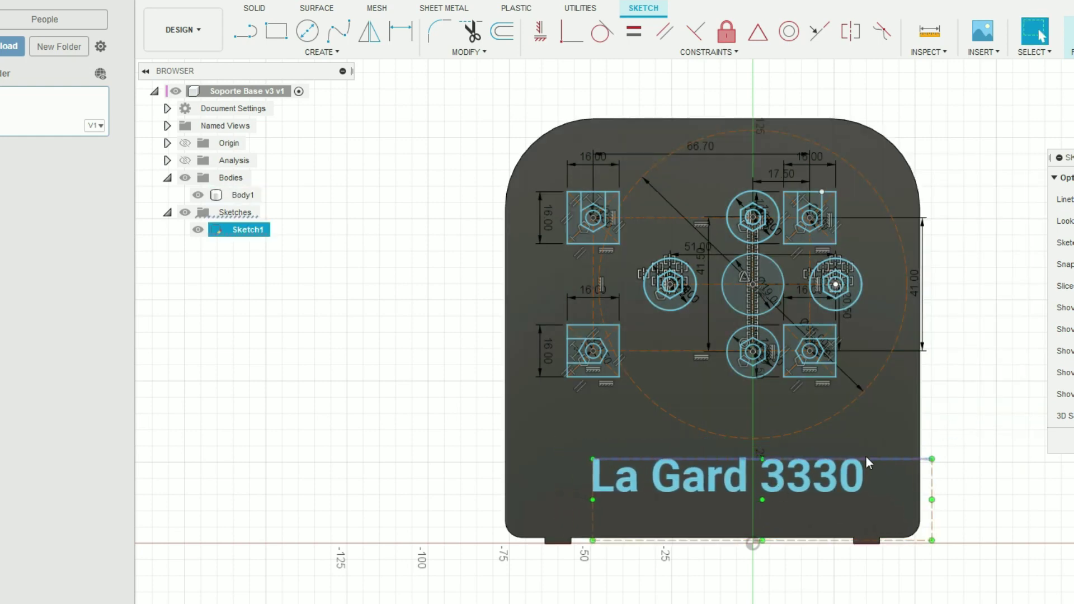
Extrude the lettering 3 mm into the plate.
key("e")
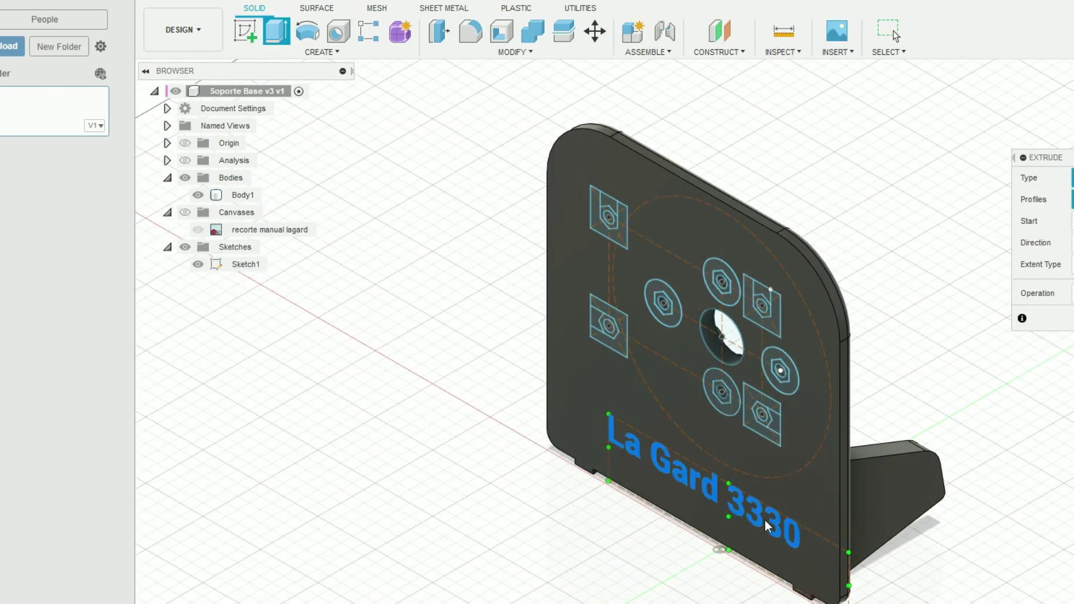
scroll(764, 521, "up", 3)
scroll(825, 495, "up", 2)
key("Return")
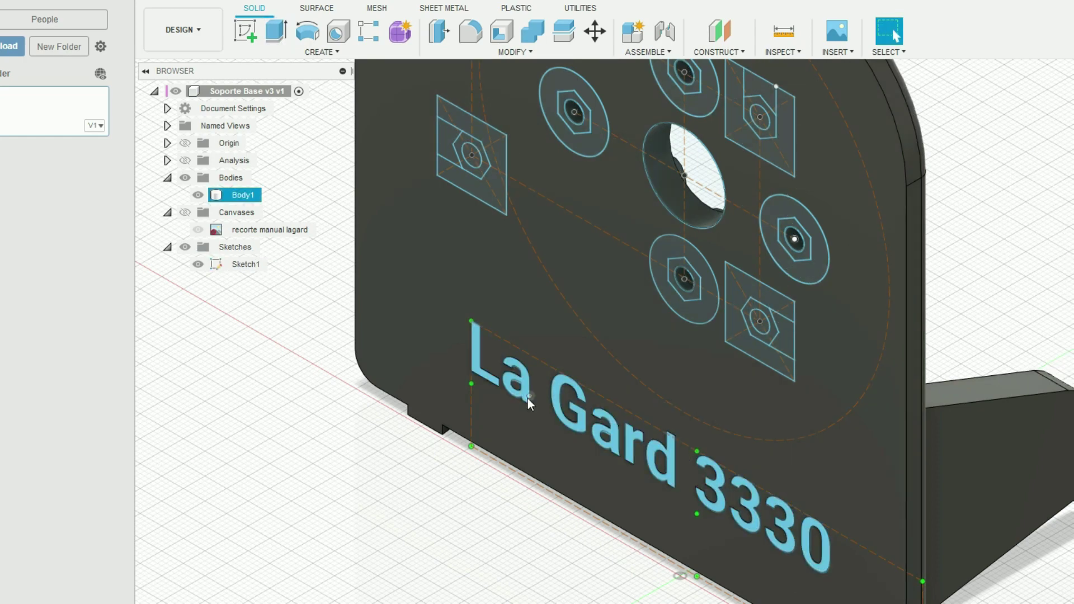
Hide the sketch and inspect the lettering, briefly trying a fillet on the letter L.
left_click(185, 246)
middle_click_drag(1015, 380, 879, 459, "shift")
scroll(811, 453, "up", 3)
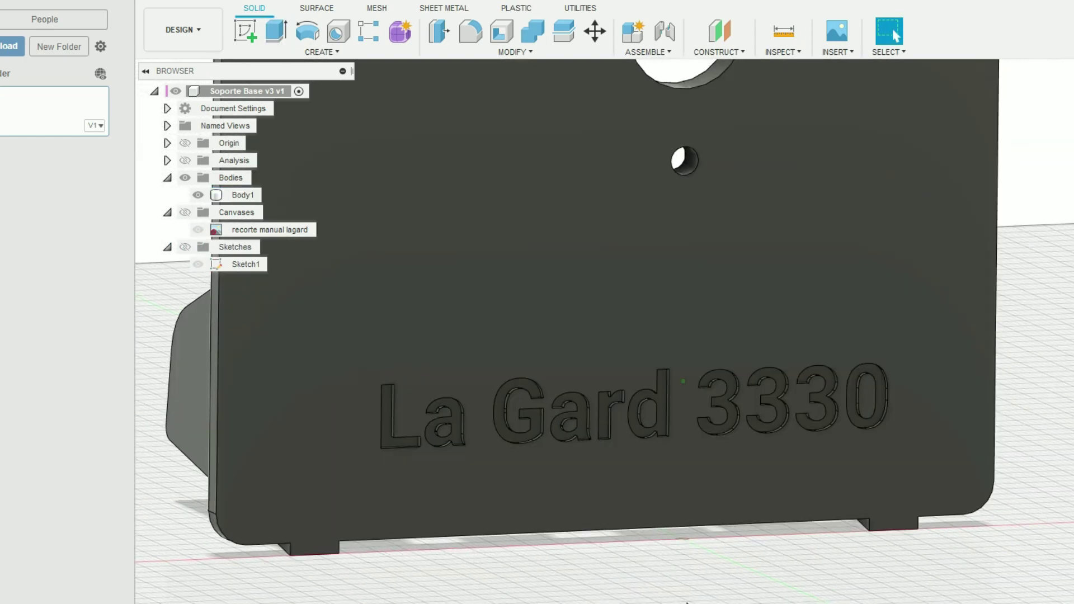
scroll(724, 450, "up", 2)
scroll(724, 450, "up", 3)
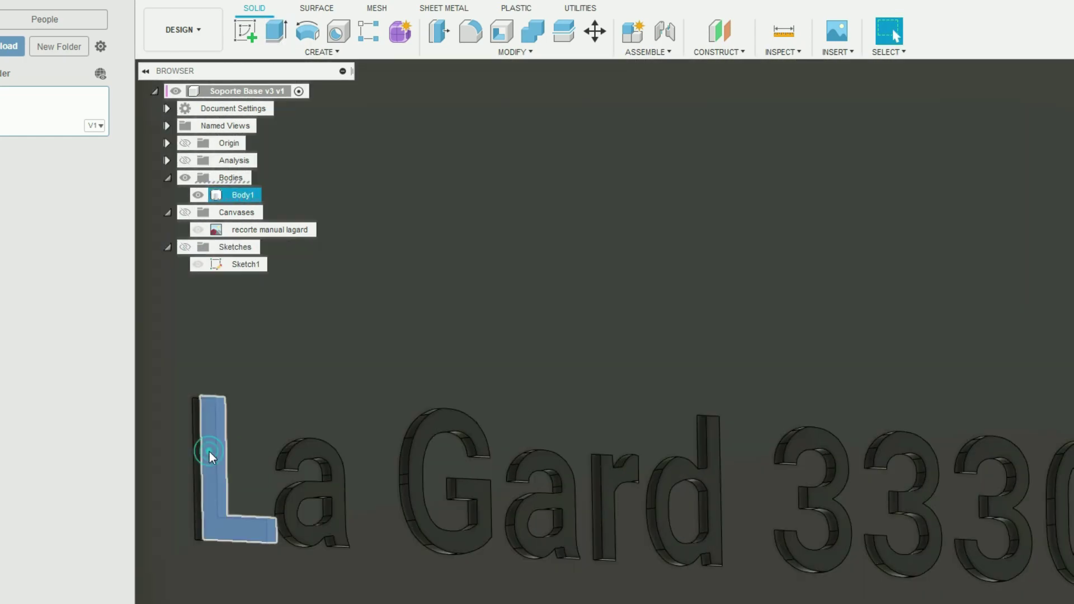
left_click(211, 451)
key("f")
scroll(325, 431, "up", 3)
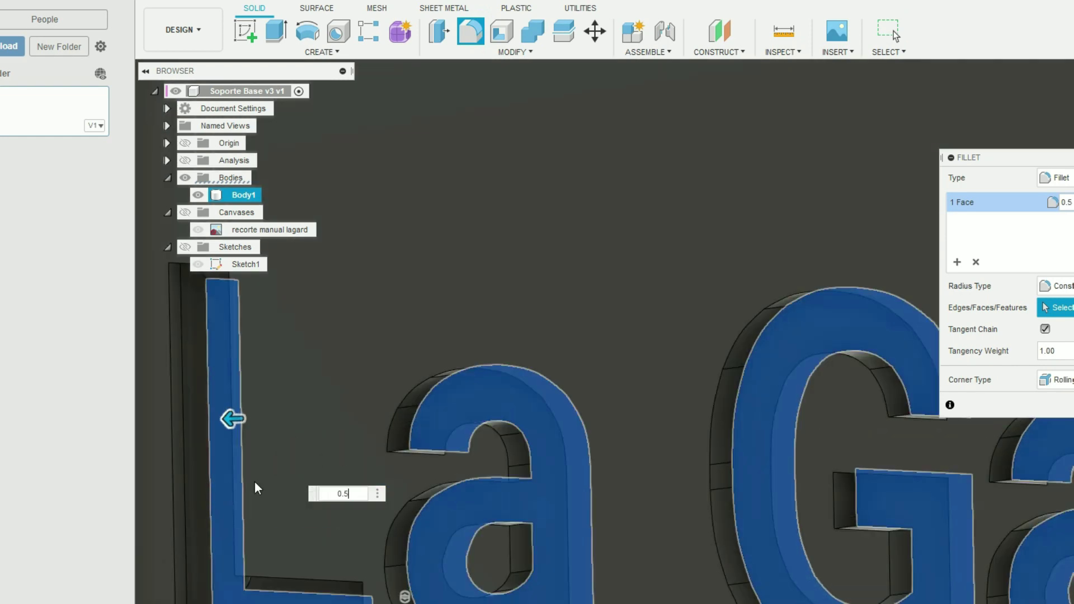
scroll(254, 481, "up", 2)
scroll(1009, 429, "down", 3)
key("Escape")
scroll(1009, 428, "down", 3)
scroll(856, 396, "down", 5)
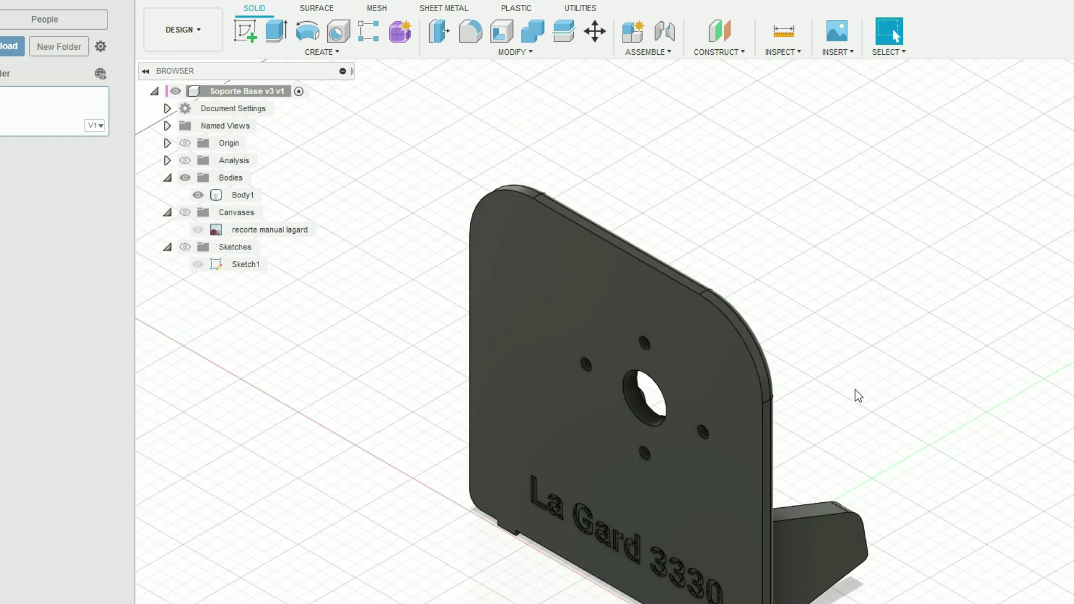
Save a new version of the design.
key("ctrl+s")
type("3c")
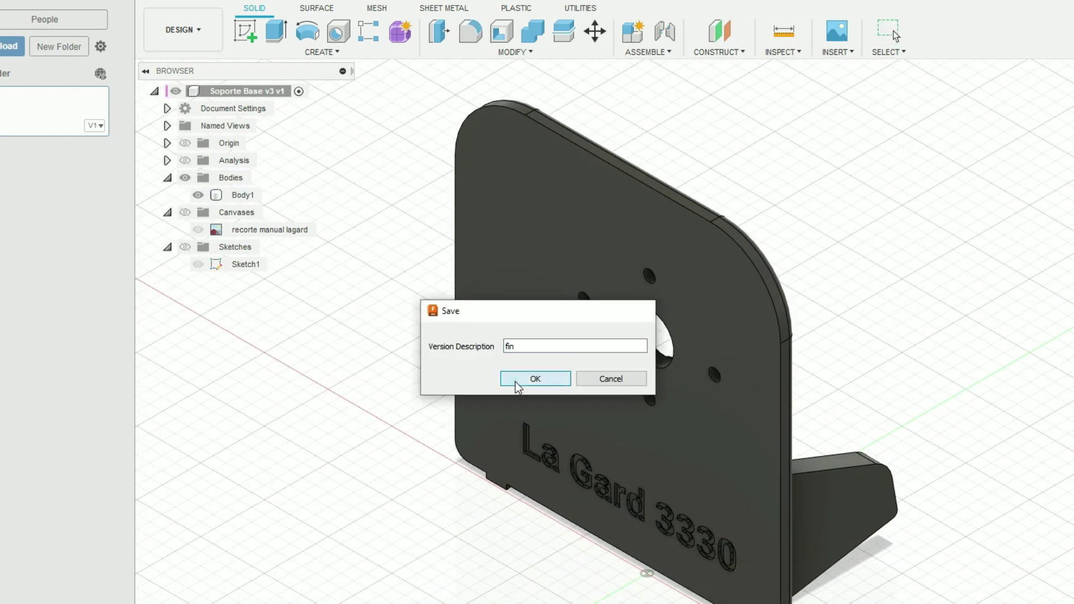
left_click(515, 381)
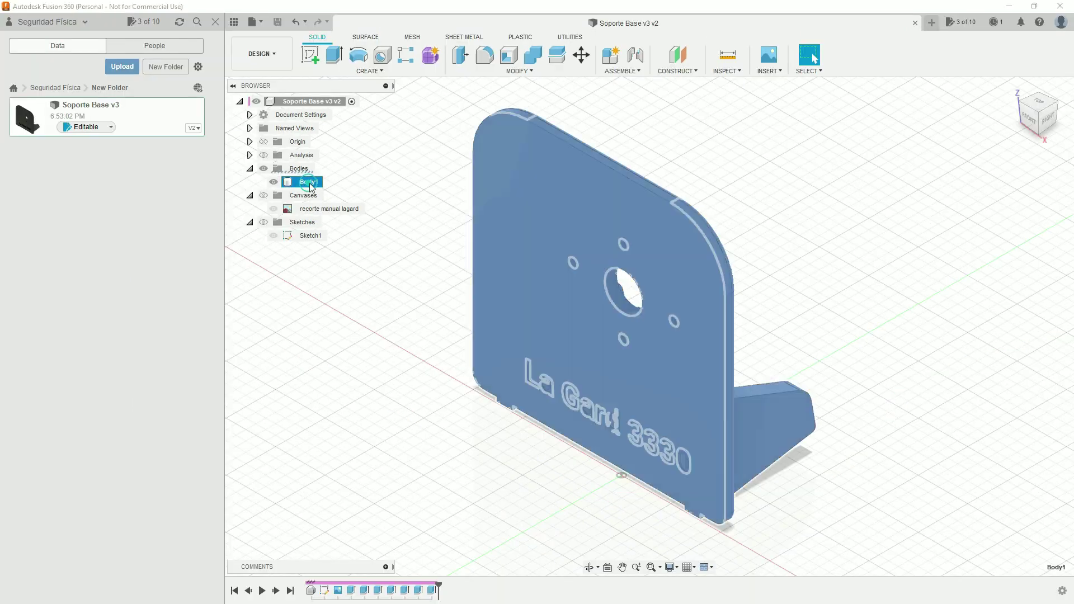
Export Body1 as the STL mesh 'soporte la gard 3330' to Downloads.
right_click(305, 183)
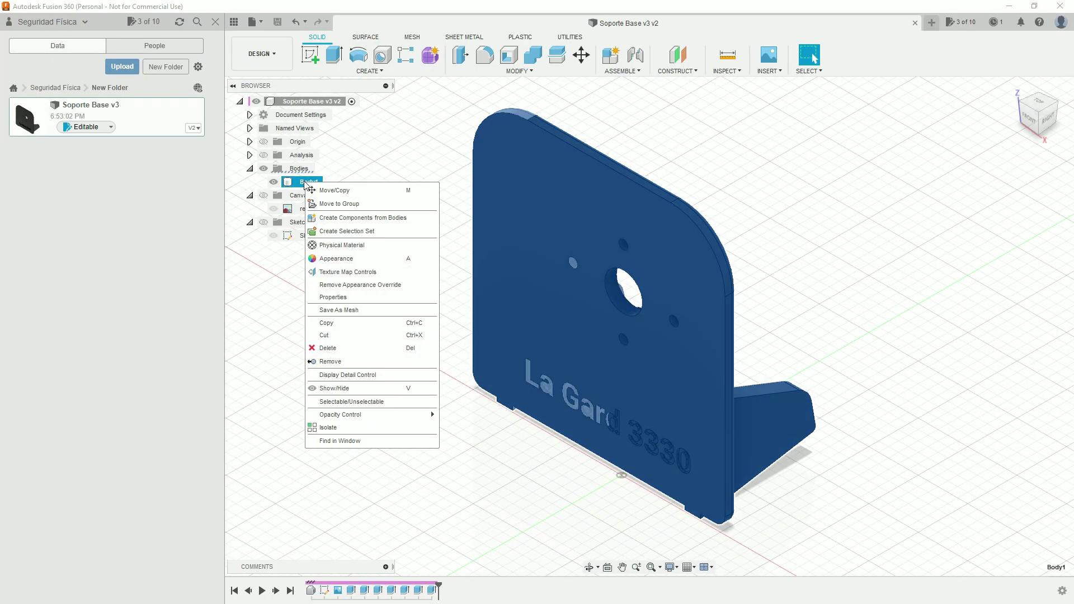
left_click(330, 310)
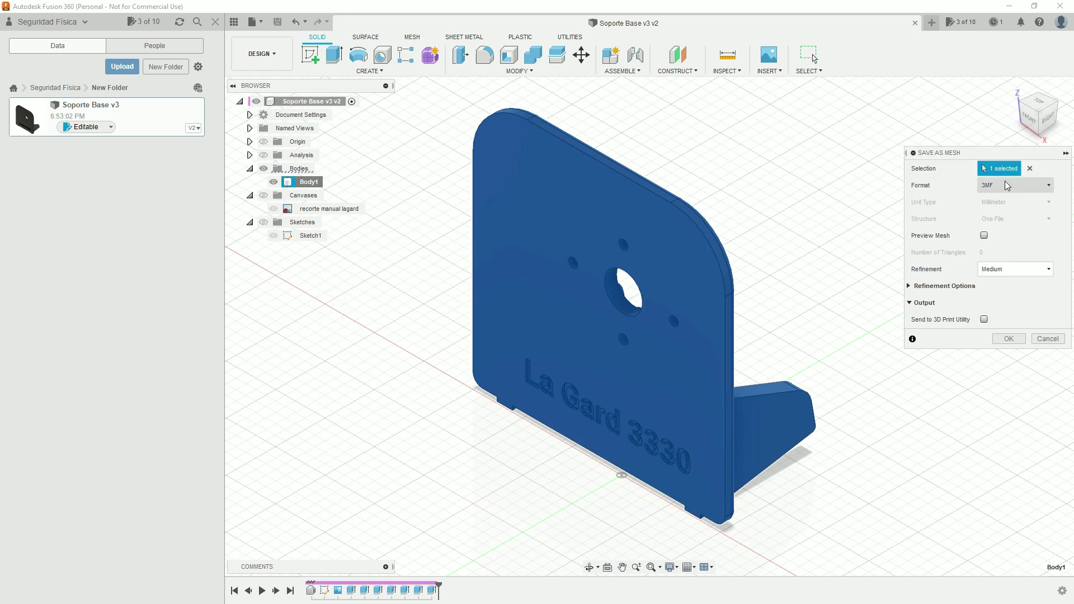
left_click(955, 321)
left_click(1014, 185)
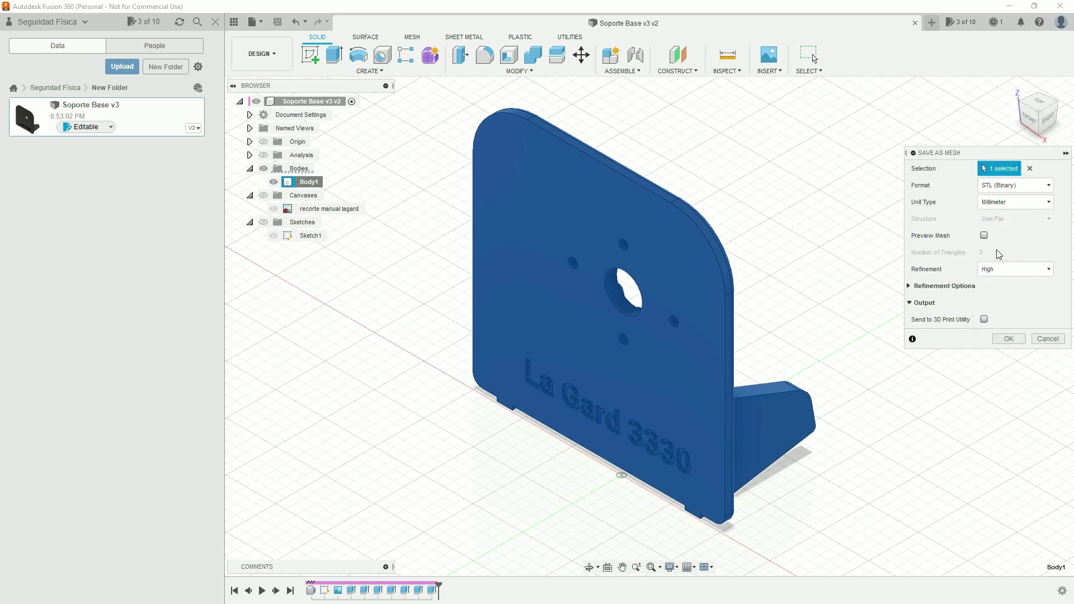
left_click(1007, 303)
left_click(1008, 285)
left_click(1010, 303)
left_click(1009, 340)
type("soporte la gard 3330")
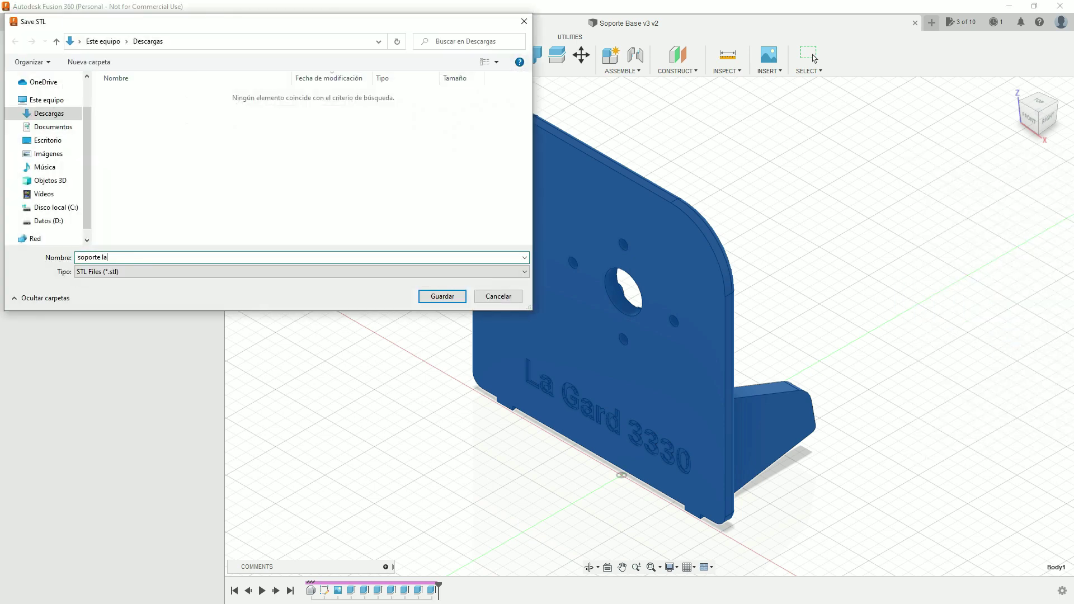
left_click(442, 297)
Send Body1 to Ultimaker Cura through the 3D Print utility.
right_click(308, 181)
left_click(572, 37)
left_click(314, 55)
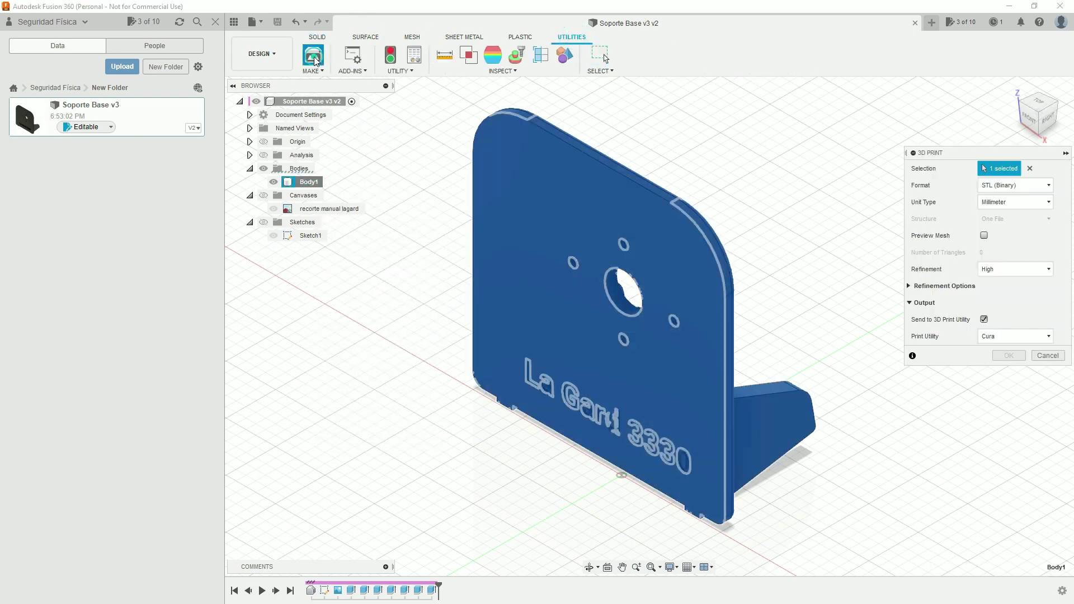
left_click(672, 314)
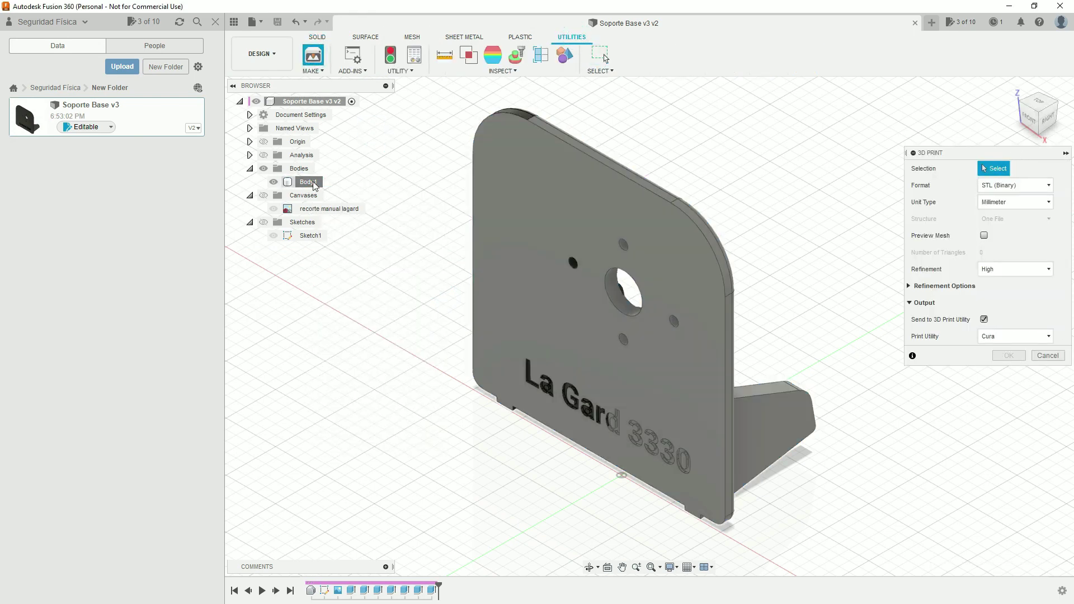
left_click(308, 181)
left_click(1005, 357)
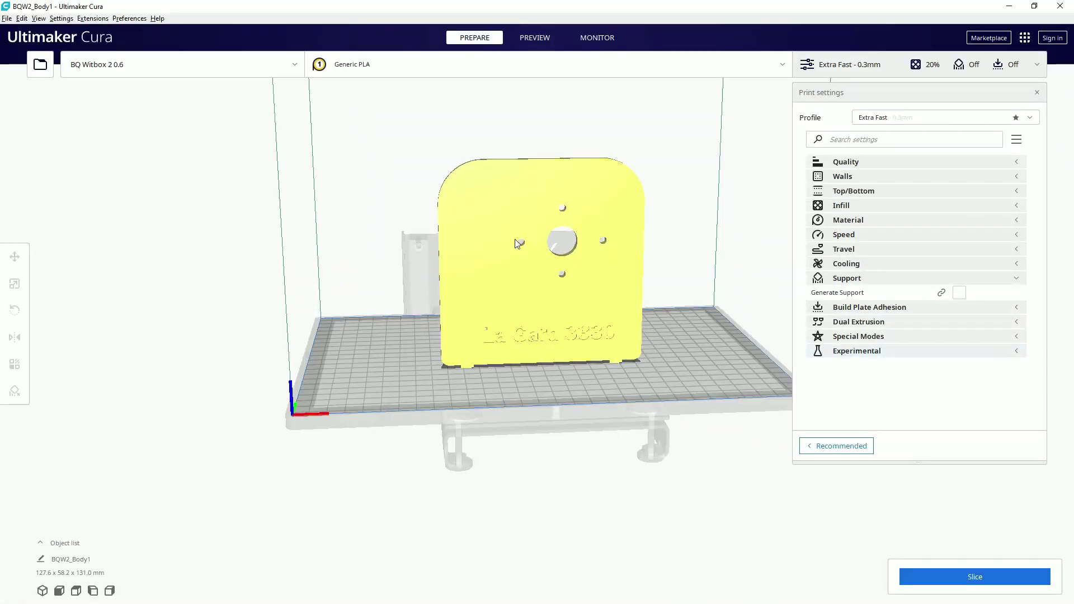
Rotate the imported plate so it lies flat on the build plate.
left_click(514, 242)
right_click_drag(515, 242, 466, 381)
key("r")
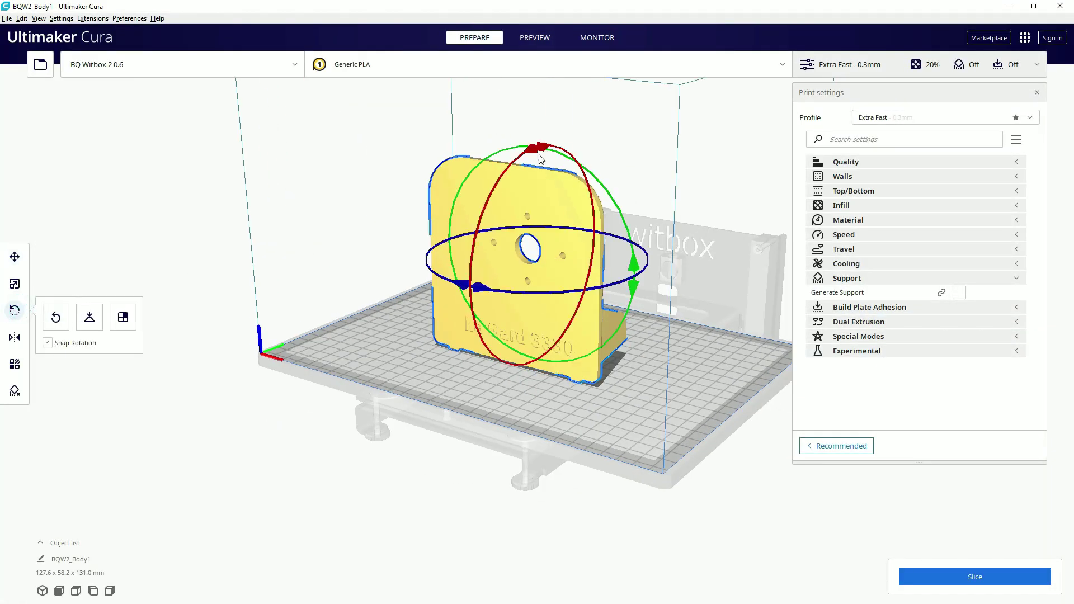
left_click_drag(540, 159, 513, 358)
left_click(620, 401)
mouse_move(620, 401)
right_mouse_down()
mouse_move(712, 305)
mouse_move(649, 415)
mouse_move(683, 386)
right_mouse_up()
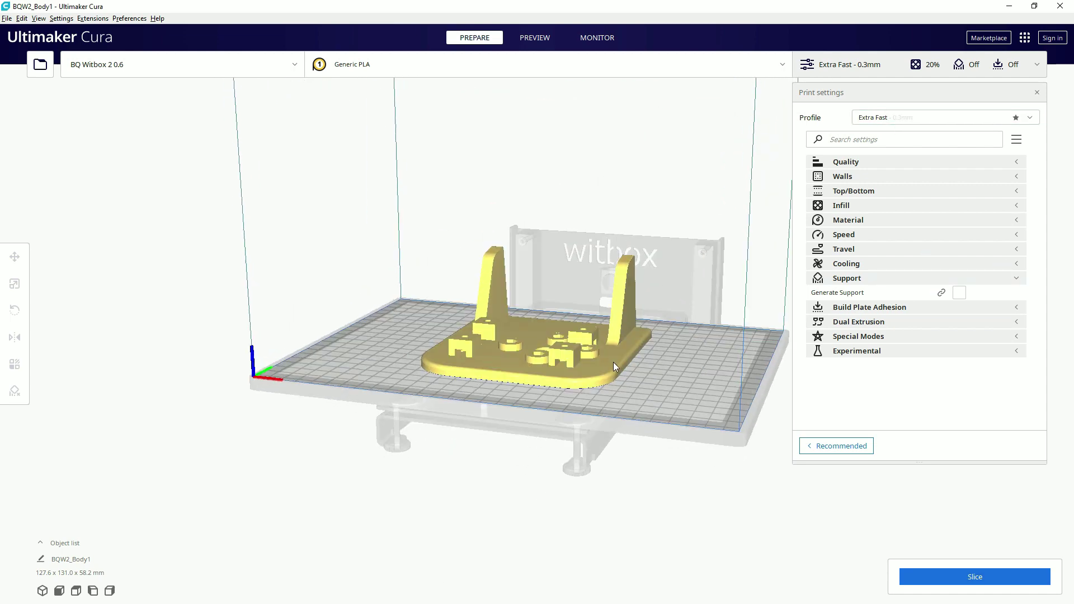
Slice the plate (5 h 57 min, 96 g), browse the Custom settings, and show Preview.
left_click(929, 577)
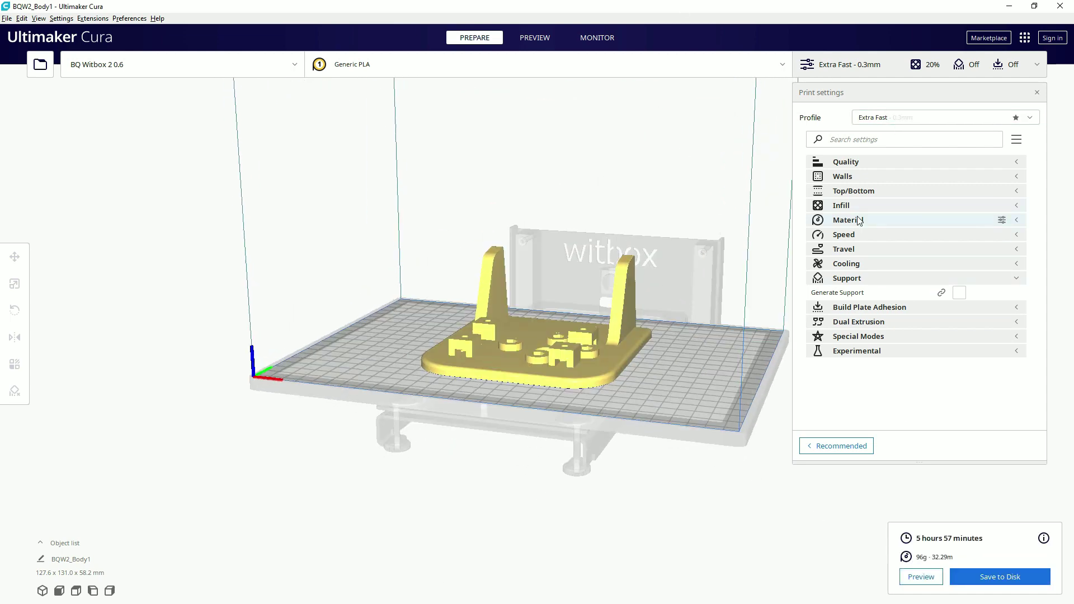
left_click(1016, 161)
left_click(1016, 176)
left_click(1016, 205)
left_click(1016, 219)
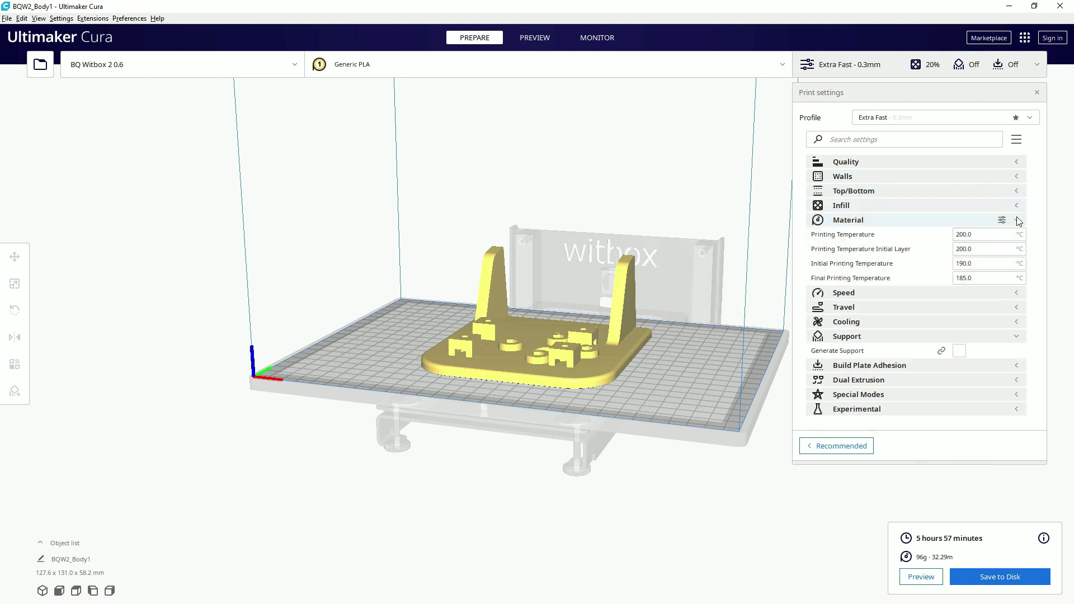
left_click(1017, 220)
left_click(1017, 234)
left_click(1015, 236)
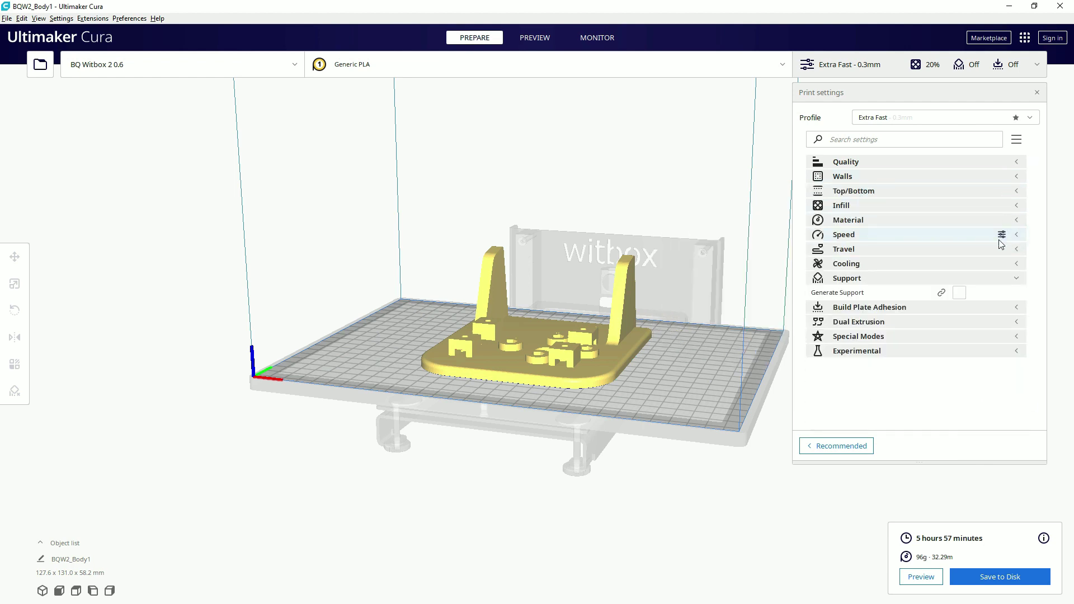
left_click(1016, 278)
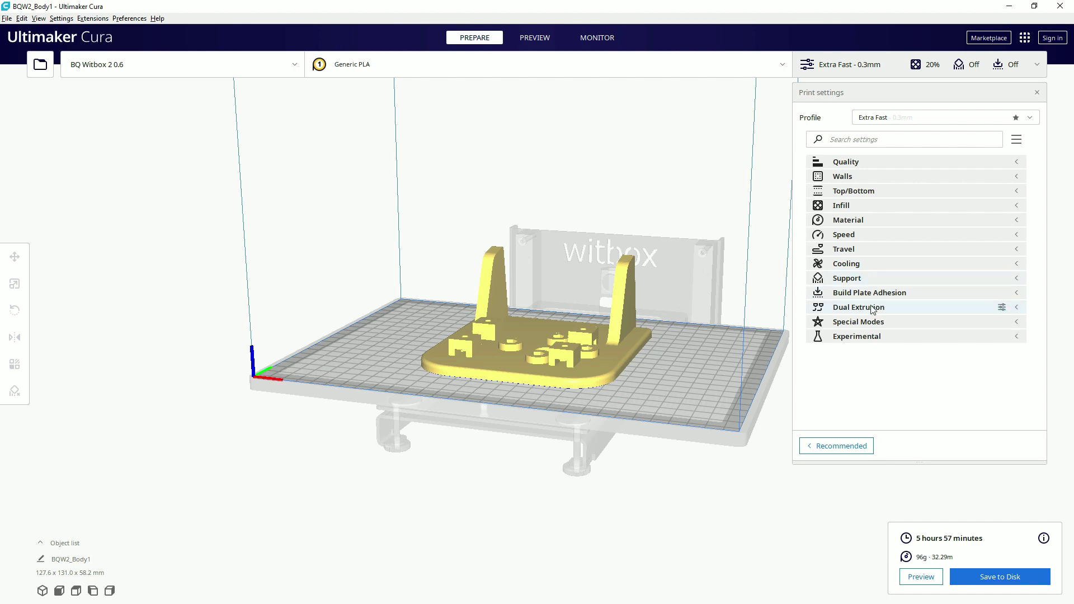
left_click(1016, 293)
left_click(532, 38)
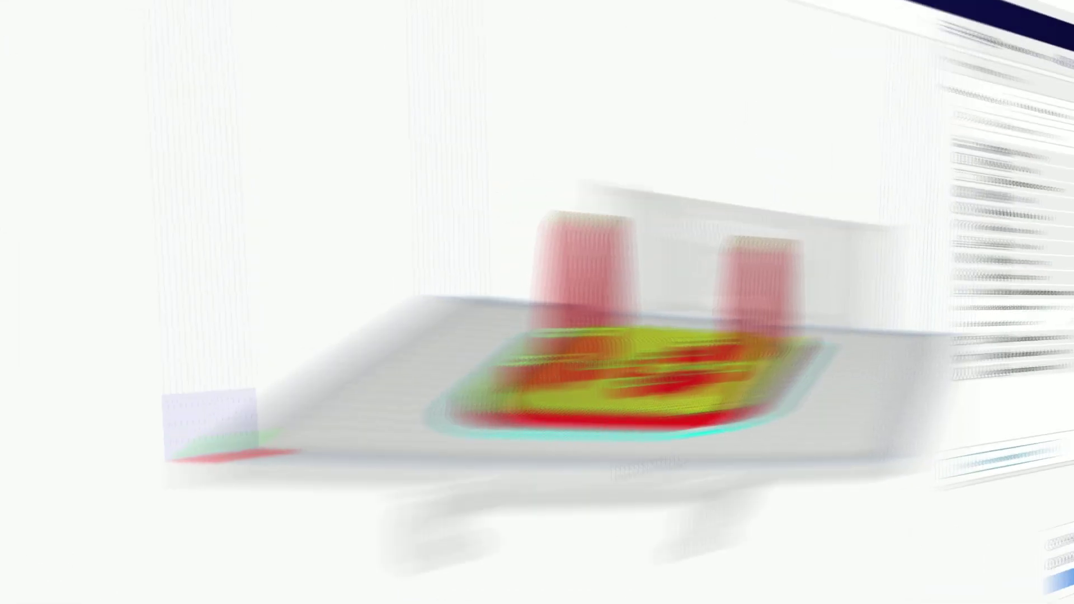